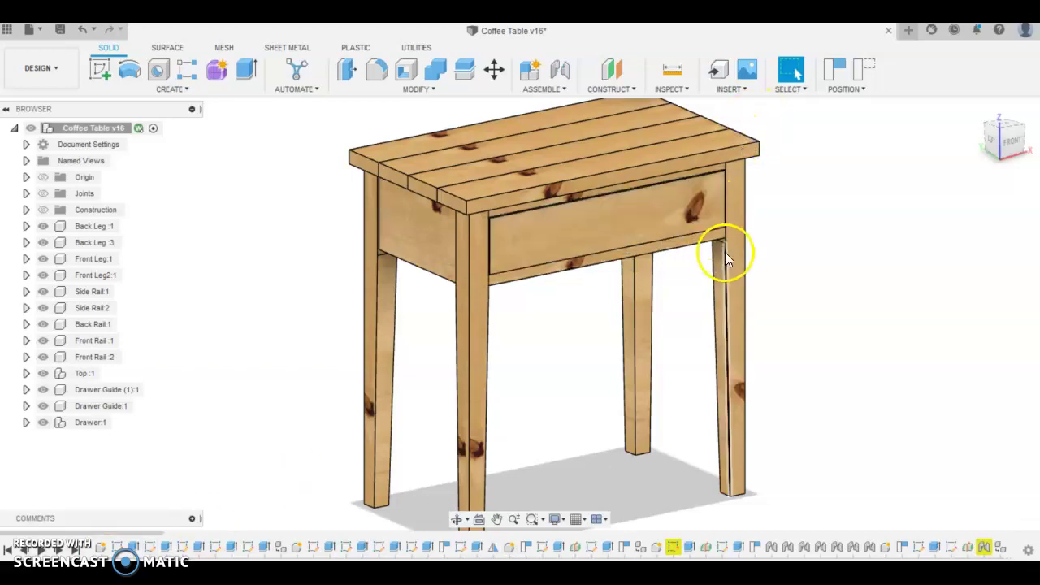
Open a new empty Untitled design tab next to the Coffee Table v16 document
left_click(910, 37)
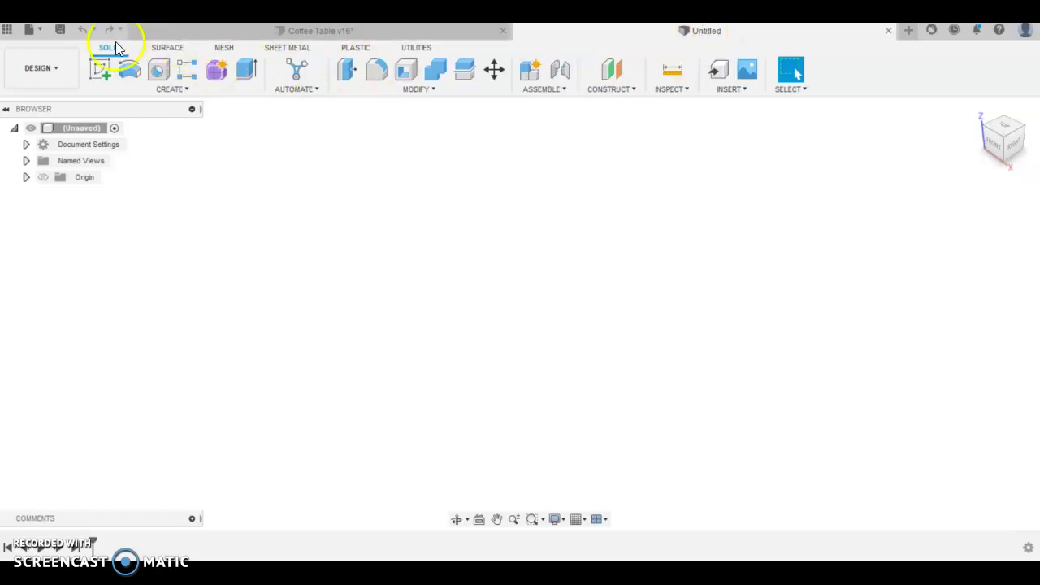
Save the Untitled design under the name 'Coffee Table' in the 2022 Year 10 Table project
left_click(62, 31)
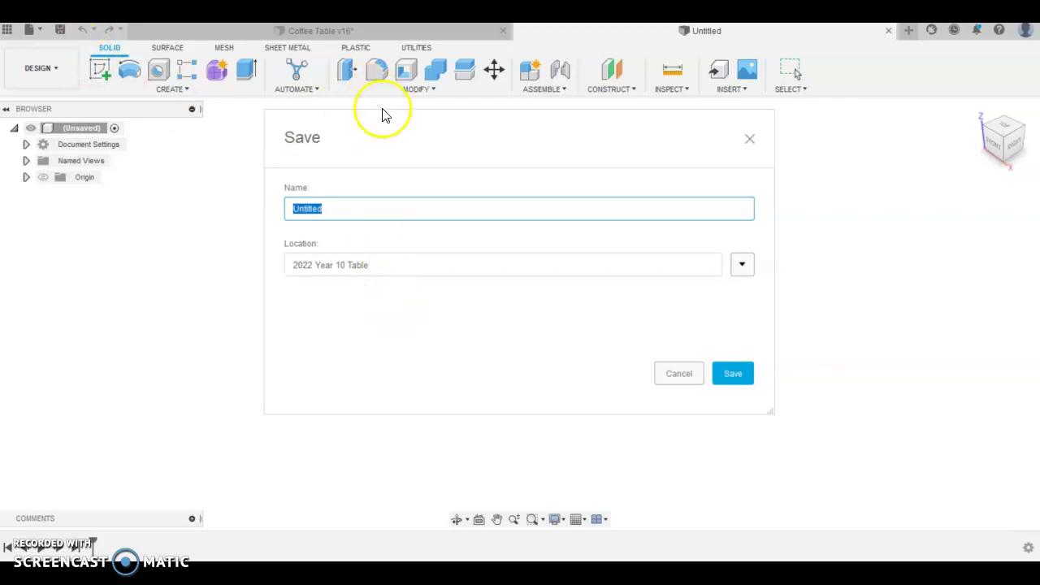
left_click_drag(382, 121, 389, 58)
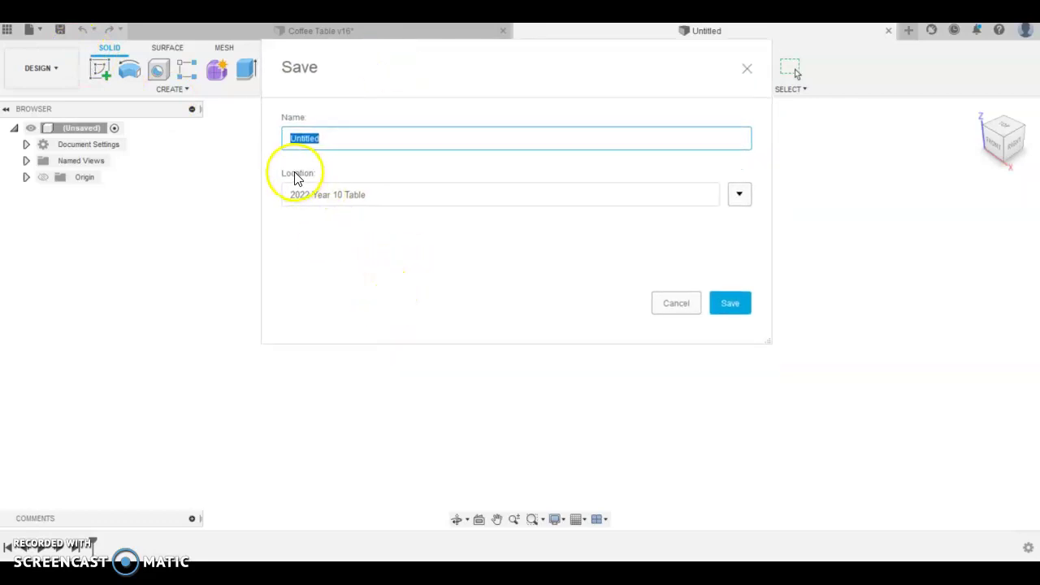
left_click(739, 197)
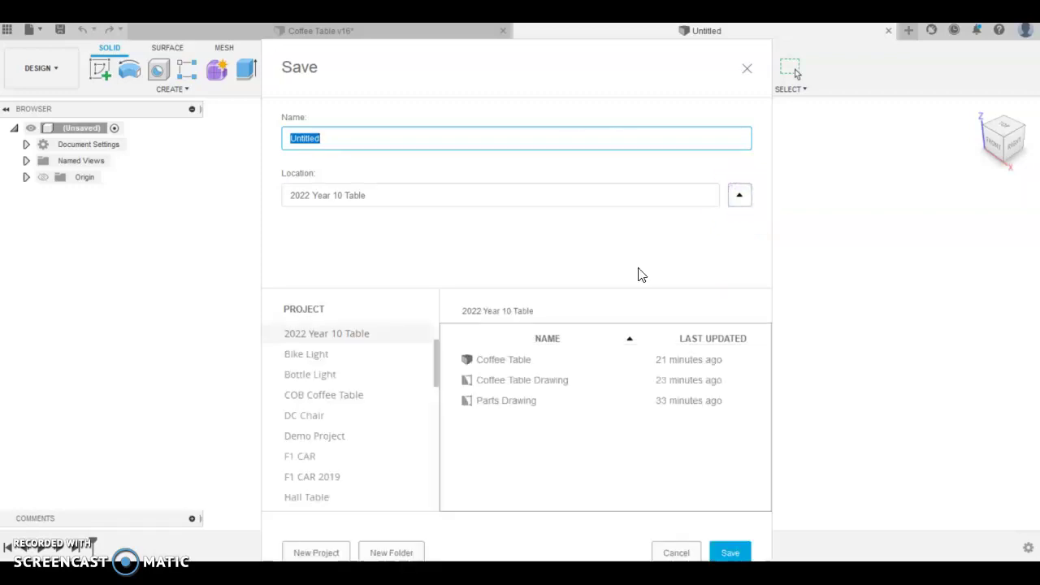
left_click(321, 553)
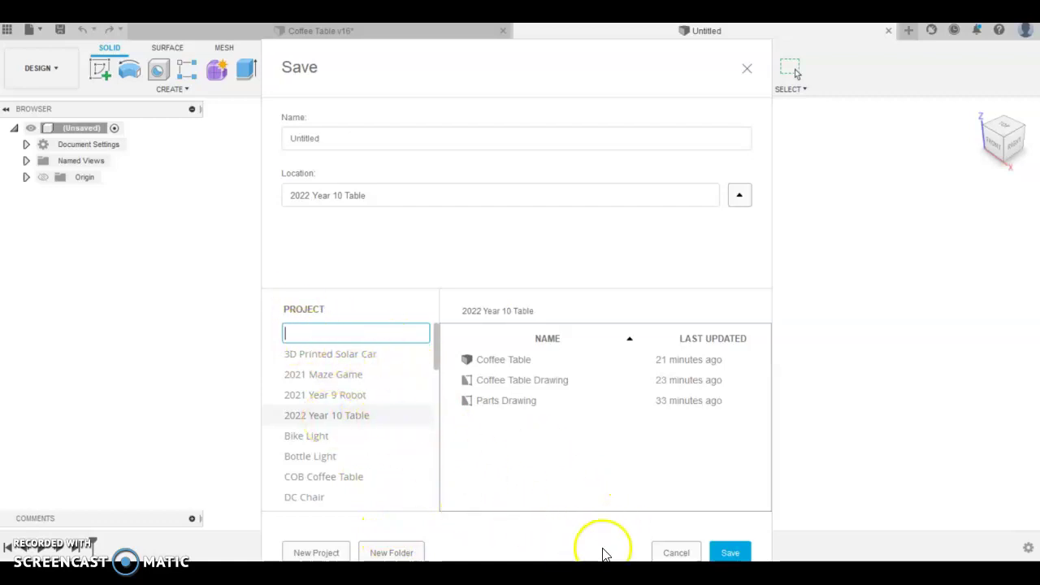
left_click(339, 139)
double_click(339, 135)
left_click(292, 137)
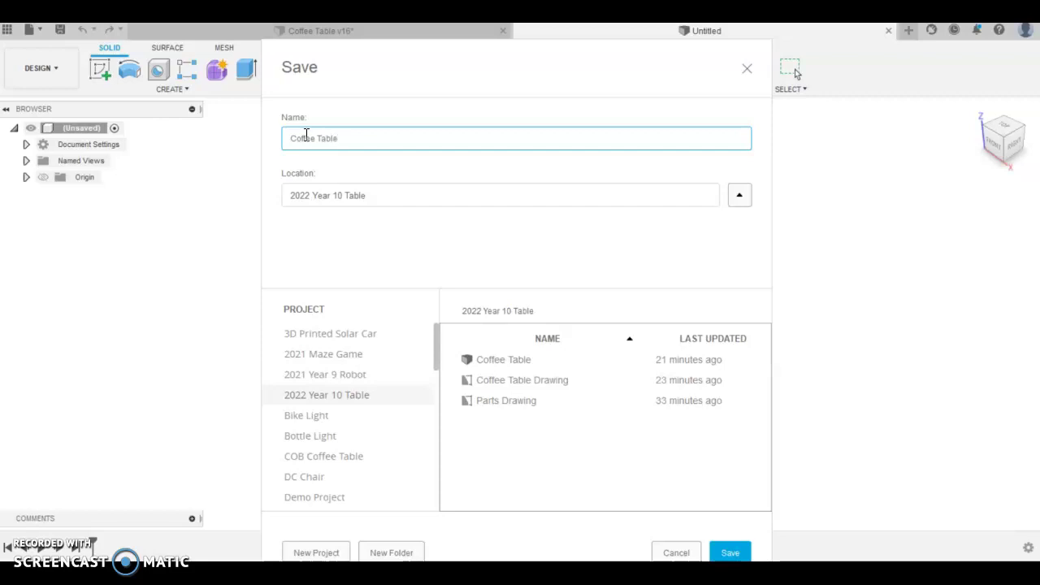
left_click(319, 197)
left_click(735, 201)
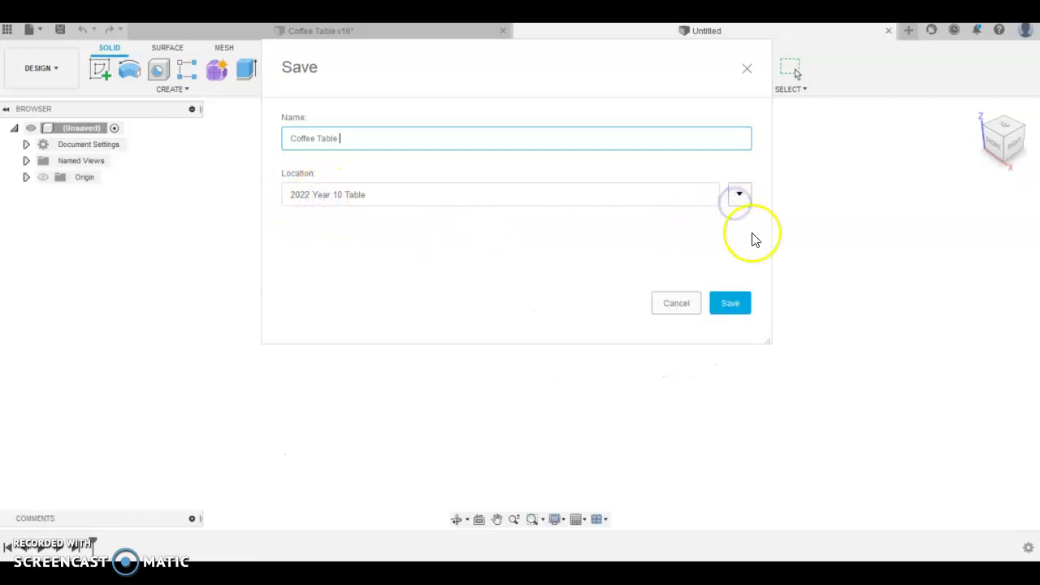
left_click(730, 309)
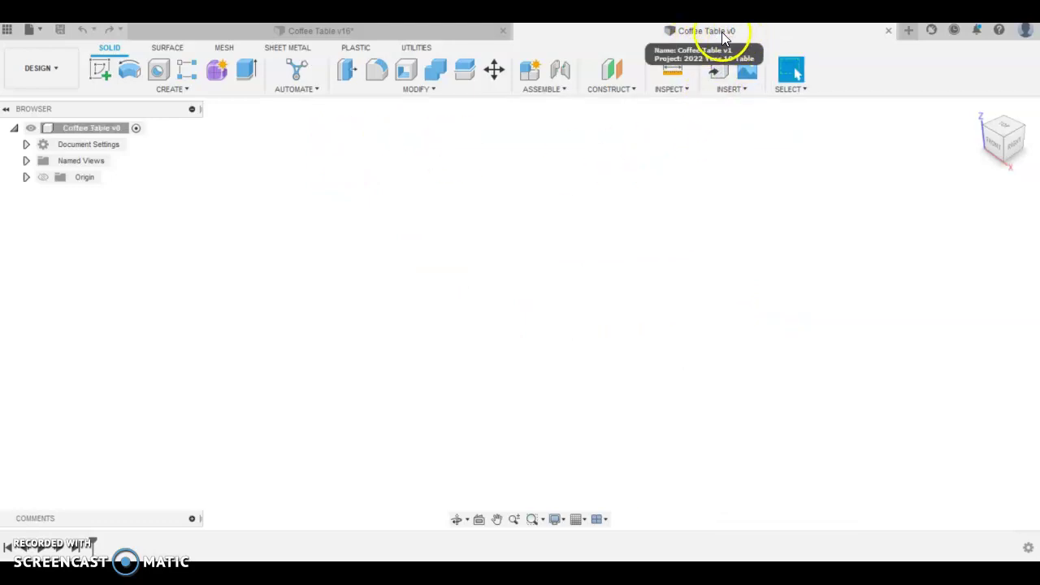
left_click(11, 31)
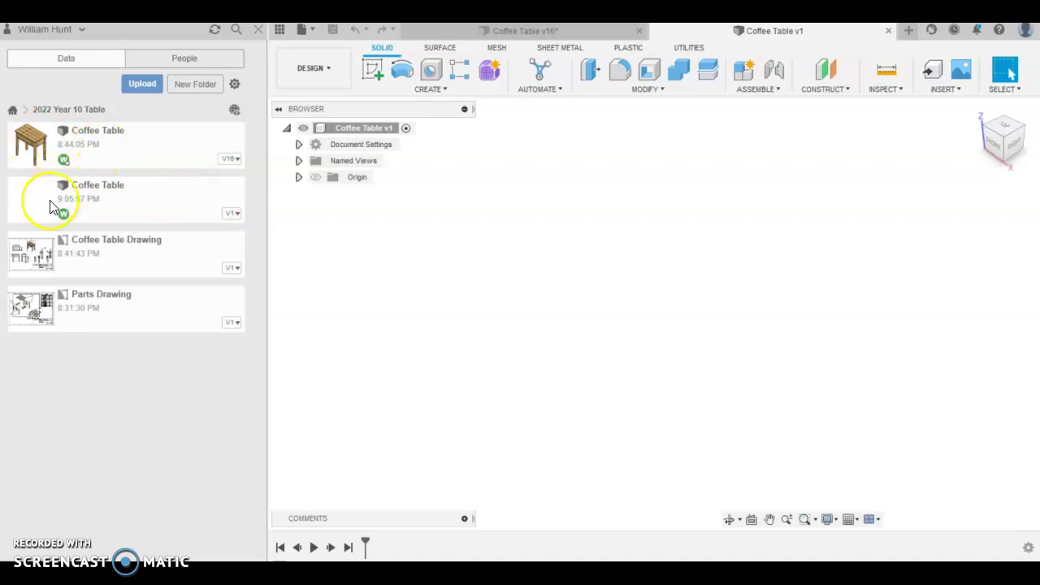
left_click(254, 30)
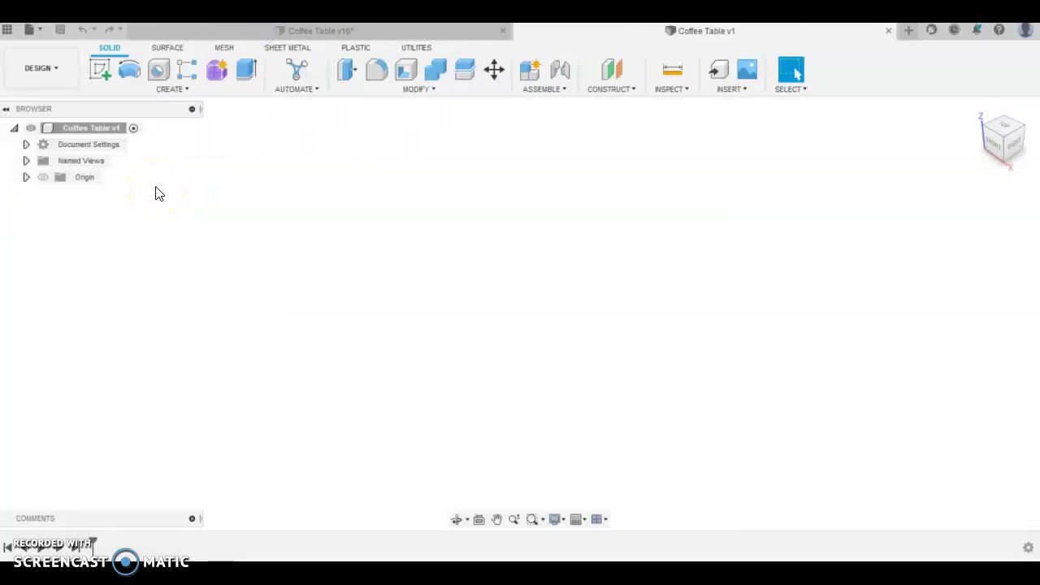
Create a new component named 'Leg' under the root Coffee Table v1 node
right_click(78, 130)
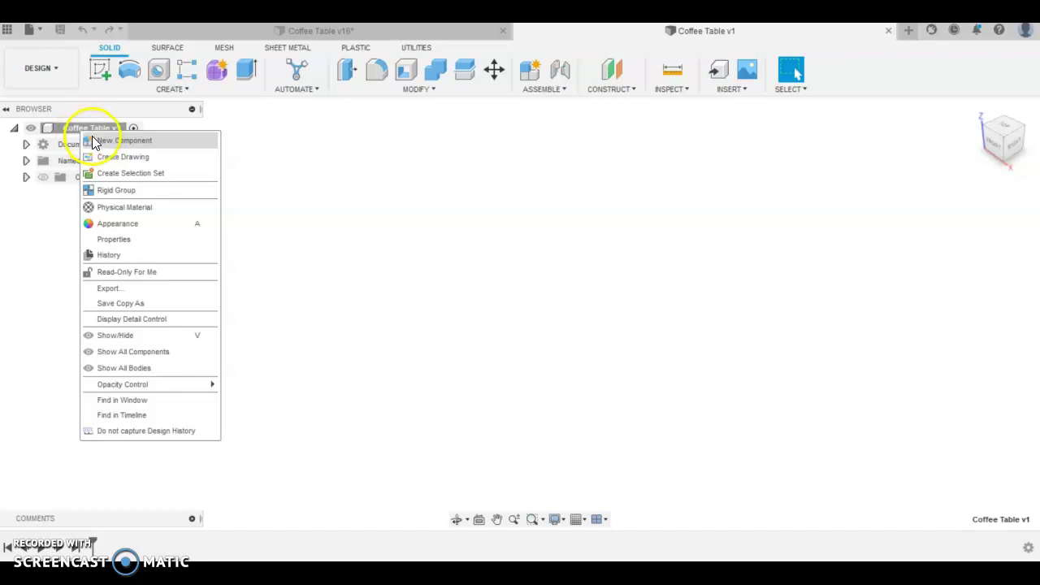
left_click(102, 142)
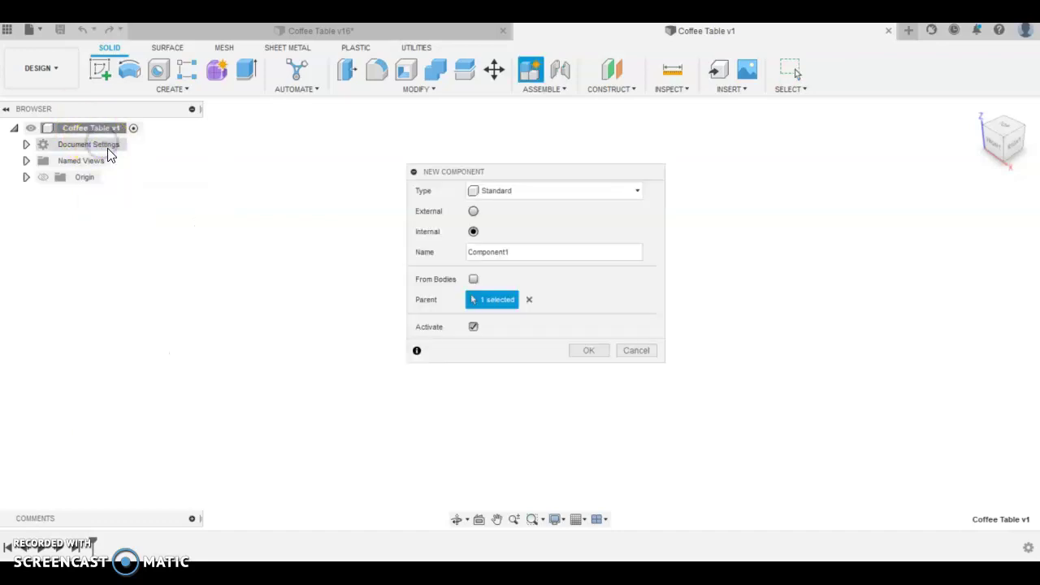
double_click(484, 255)
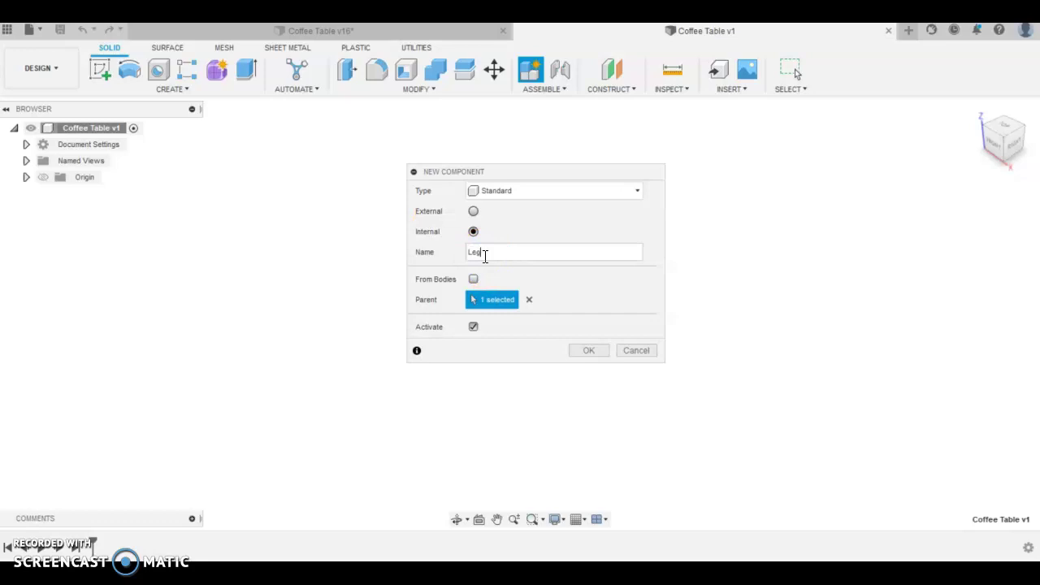
left_click(599, 354)
mouse_move(93, 128)
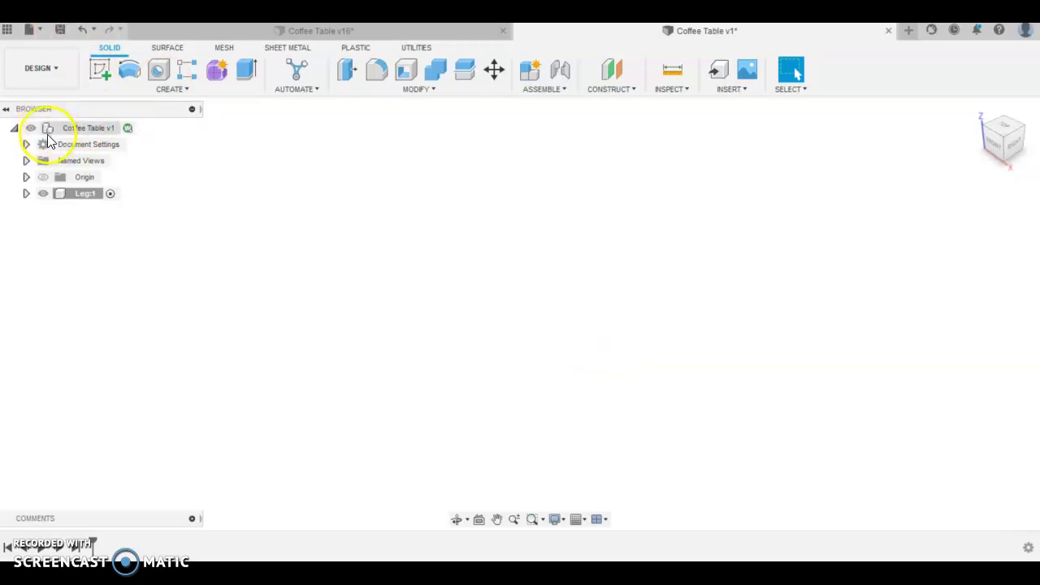
left_click(85, 195)
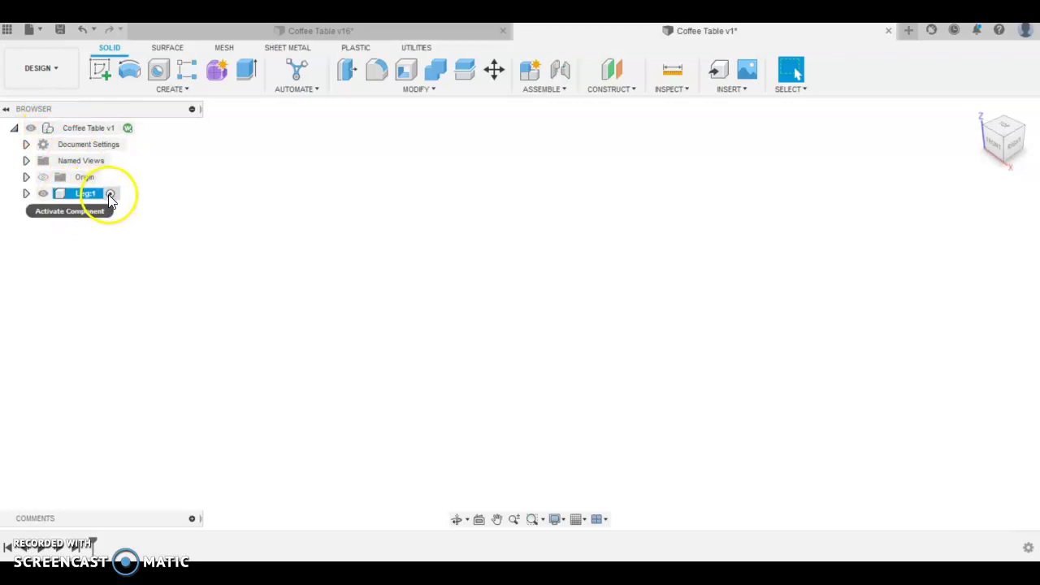
left_click(97, 198)
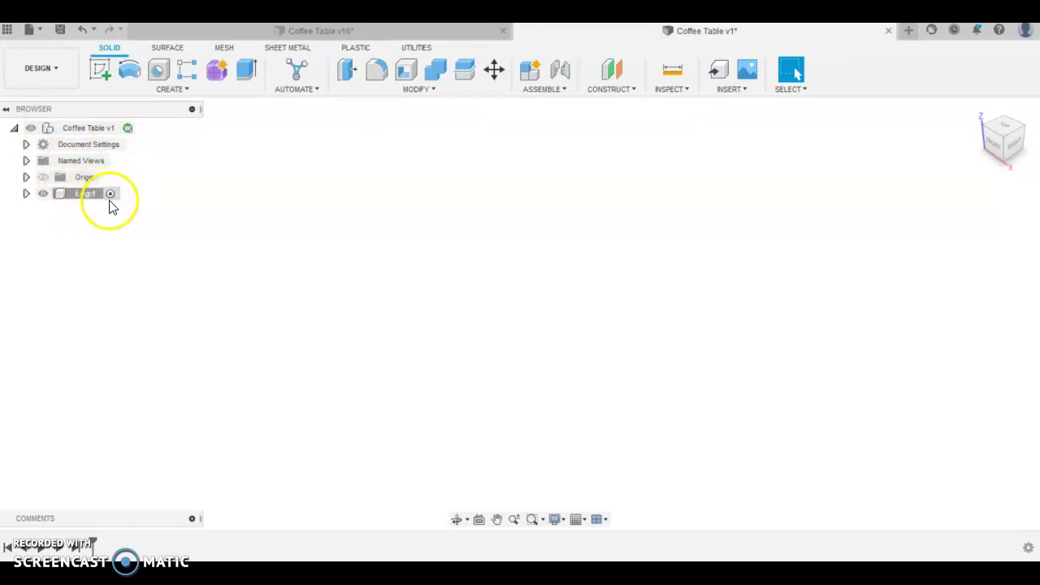
Sketch a 40 × 40 mm center rectangle at the origin on the XY ground plane
left_click(98, 74)
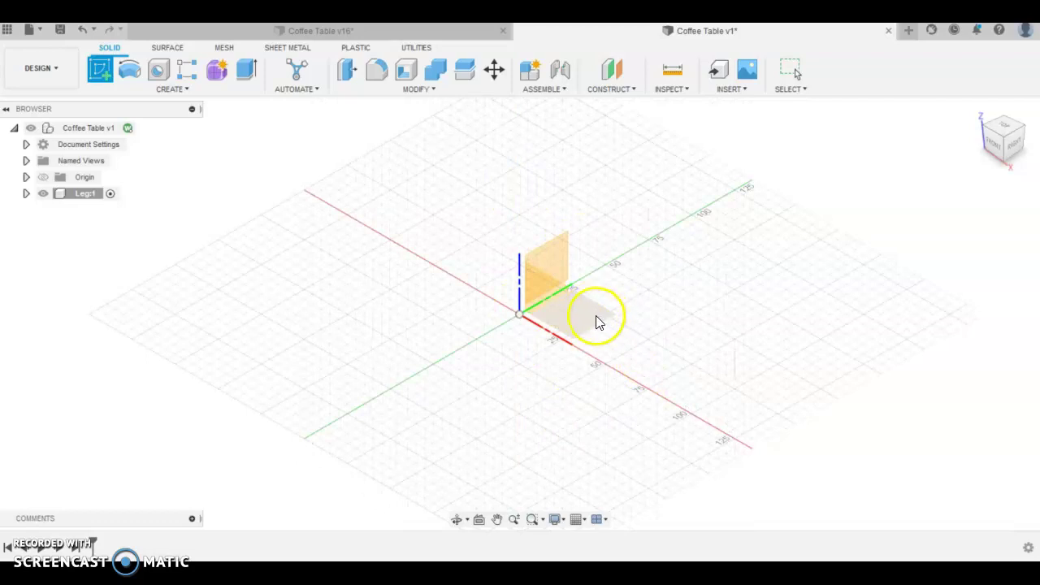
left_click(596, 322)
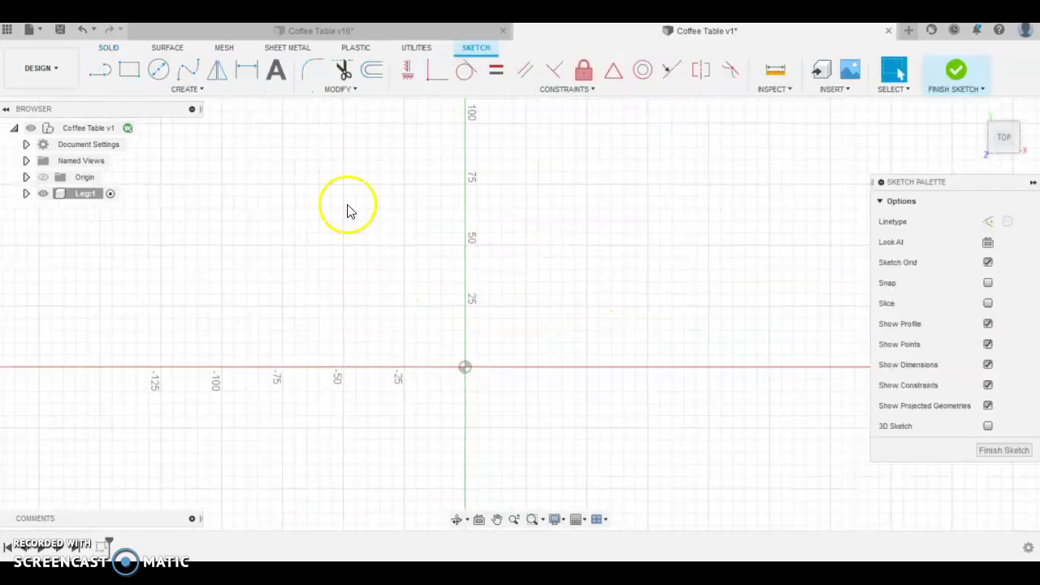
left_click(175, 90)
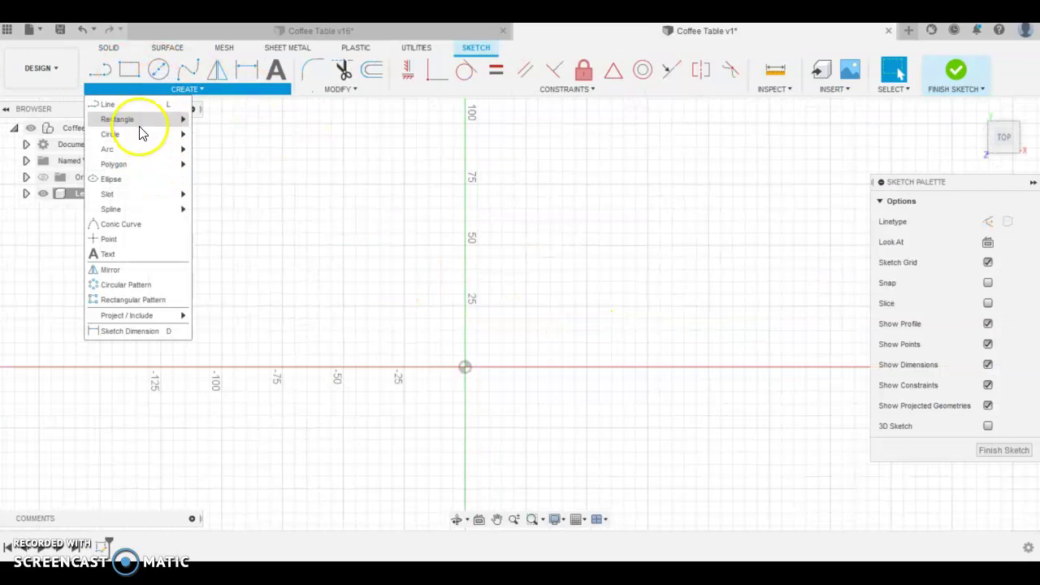
mouse_move(140, 122)
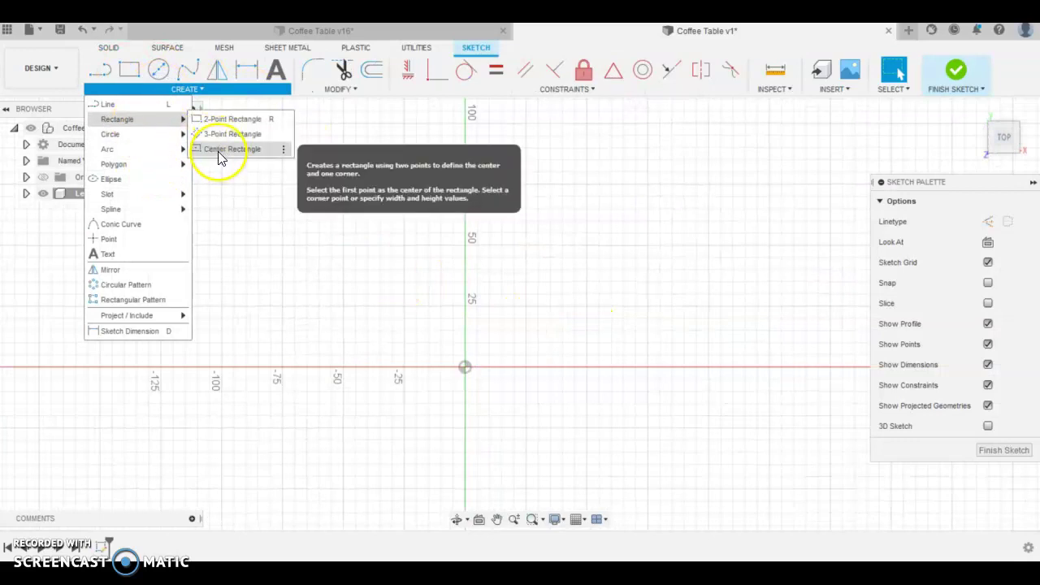
left_click(219, 156)
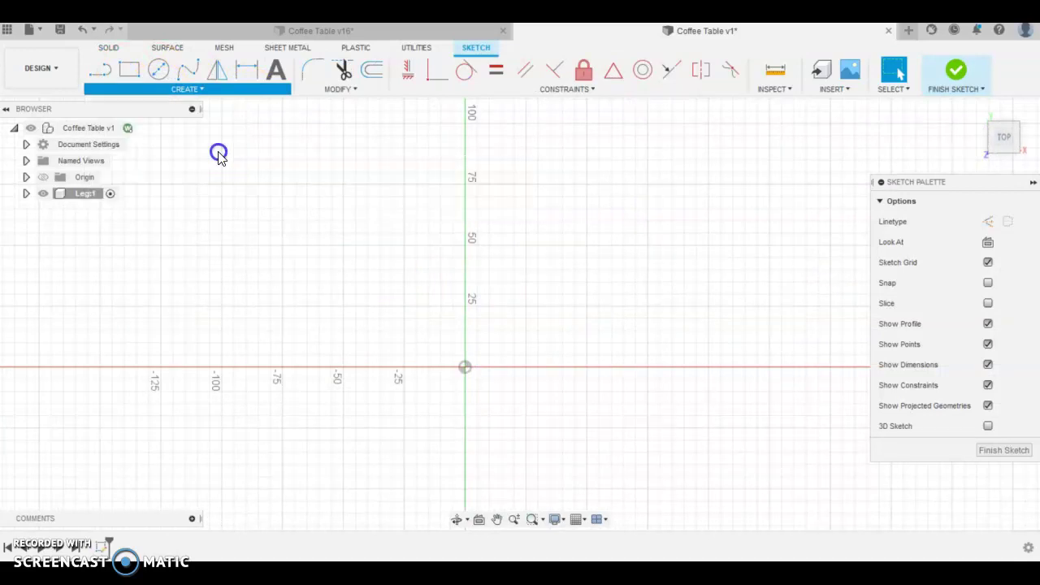
left_click(466, 369)
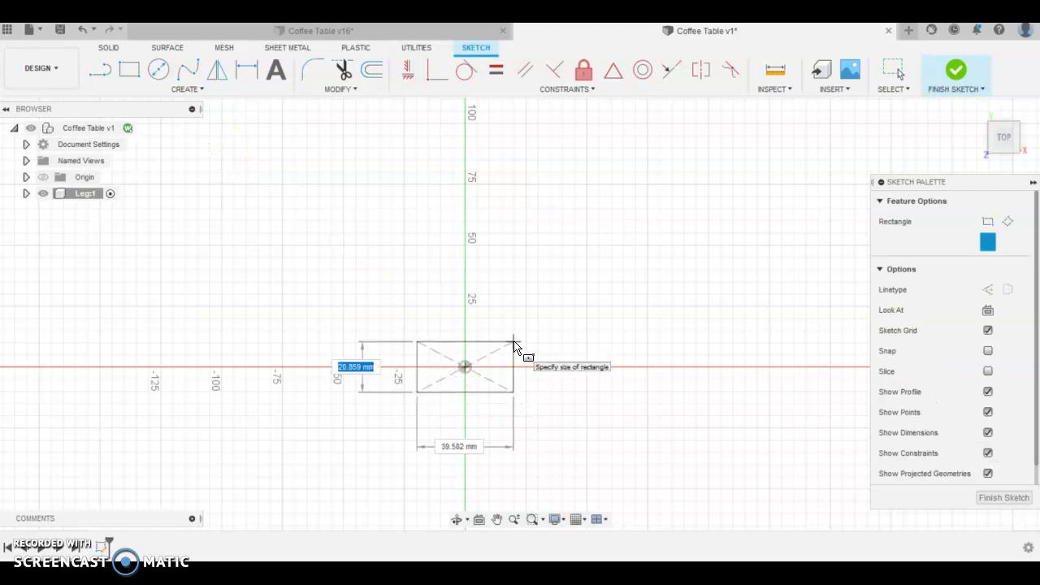
type("40")
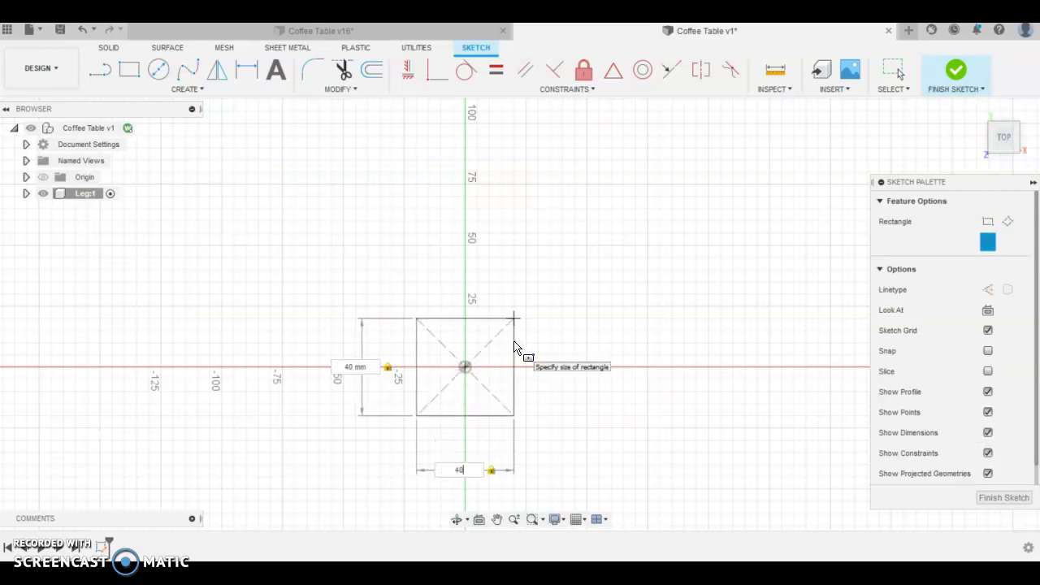
key("Tab")
key("Tab")
key("Return")
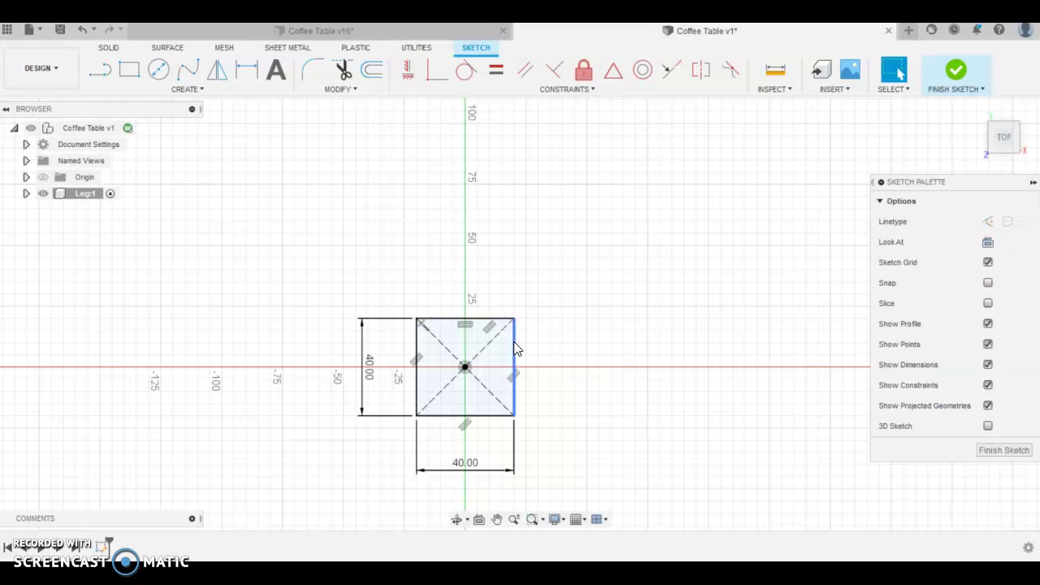
mouse_move(541, 332)
middle_mouse_down("shift")
mouse_move(562, 333)
mouse_move(532, 301)
middle_mouse_up("shift")
mouse_move(604, 417)
middle_mouse_down("shift")
mouse_move(577, 385)
mouse_move(576, 348)
mouse_move(592, 360)
mouse_move(573, 355)
mouse_move(594, 344)
mouse_move(582, 351)
middle_mouse_up("shift")
key("Escape")
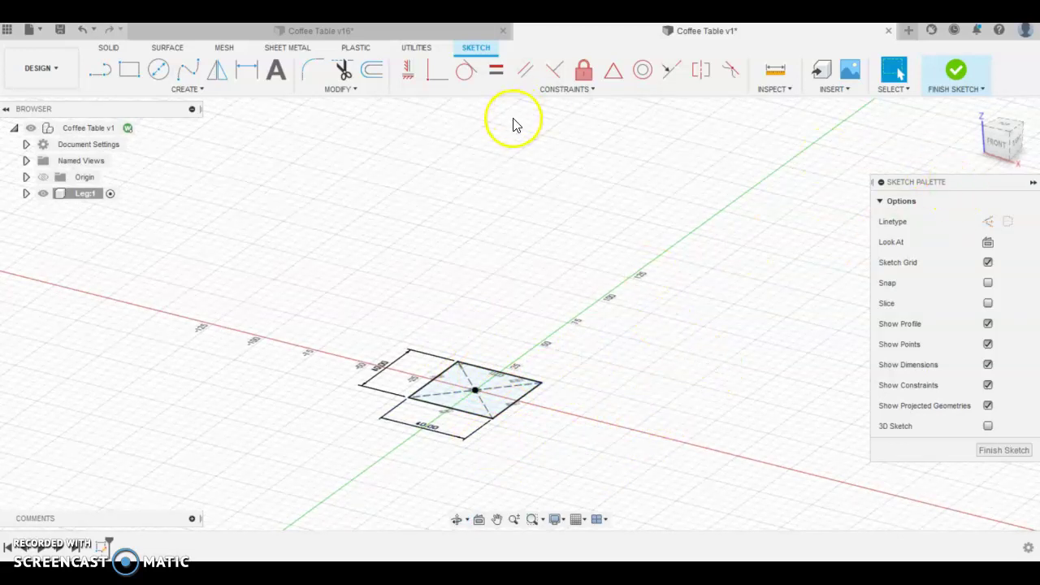
Finish the sketch and extrude the 40 mm square 600 mm into a solid leg body
left_click(955, 70)
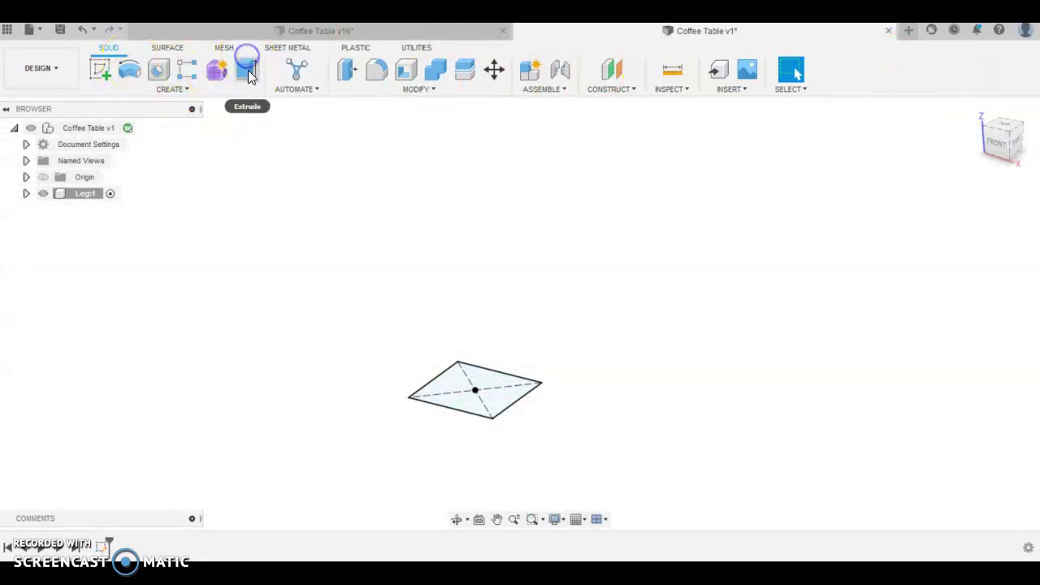
left_click(247, 71)
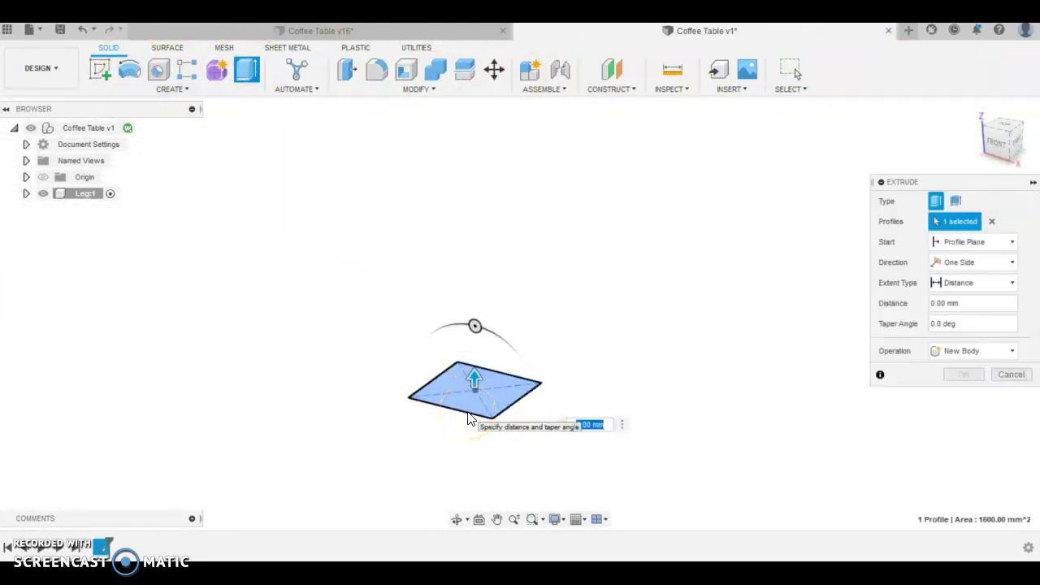
key("Return")
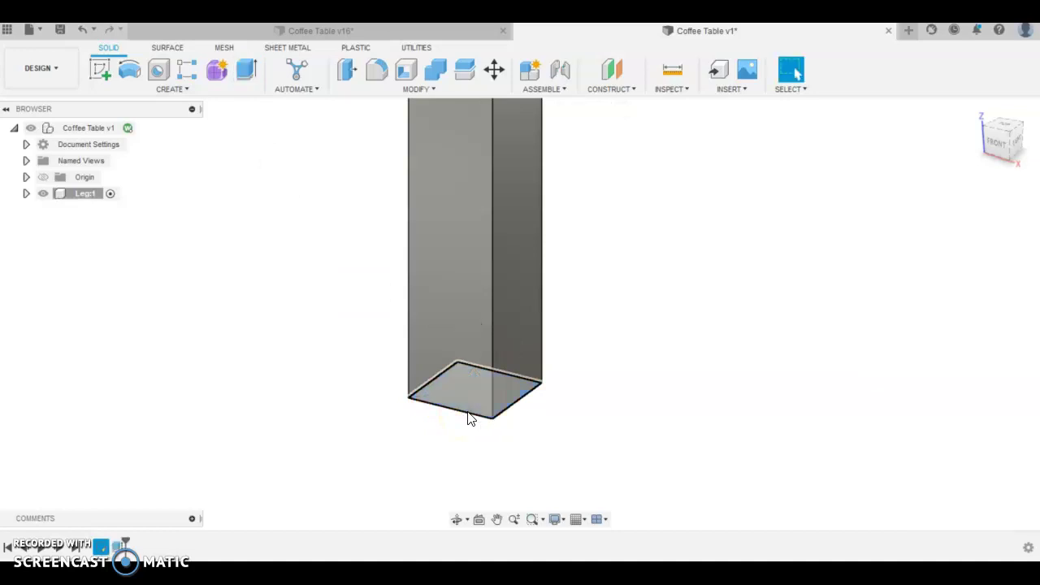
middle_click_drag(471, 411, 689, 481, "shift")
scroll(689, 482, "down", 3)
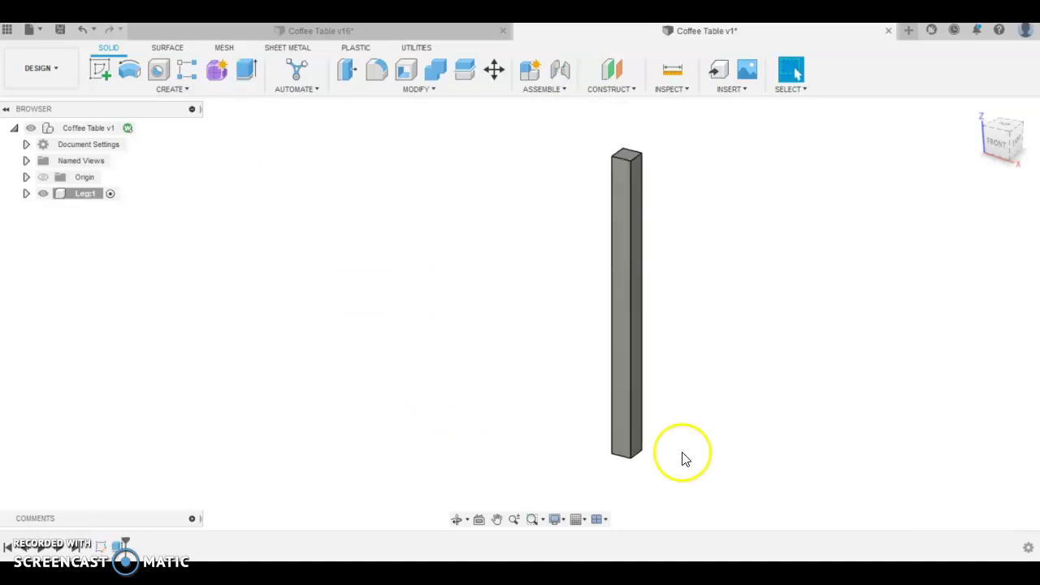
left_click(622, 421)
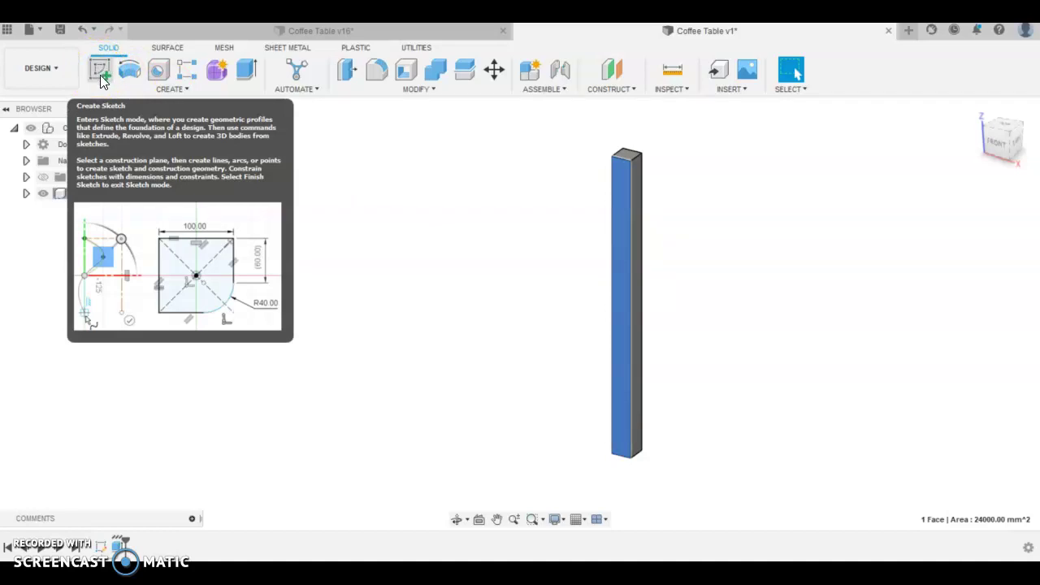
On the leg's front face, draw a taper line from the bottom edge to the right edge
left_click(101, 75)
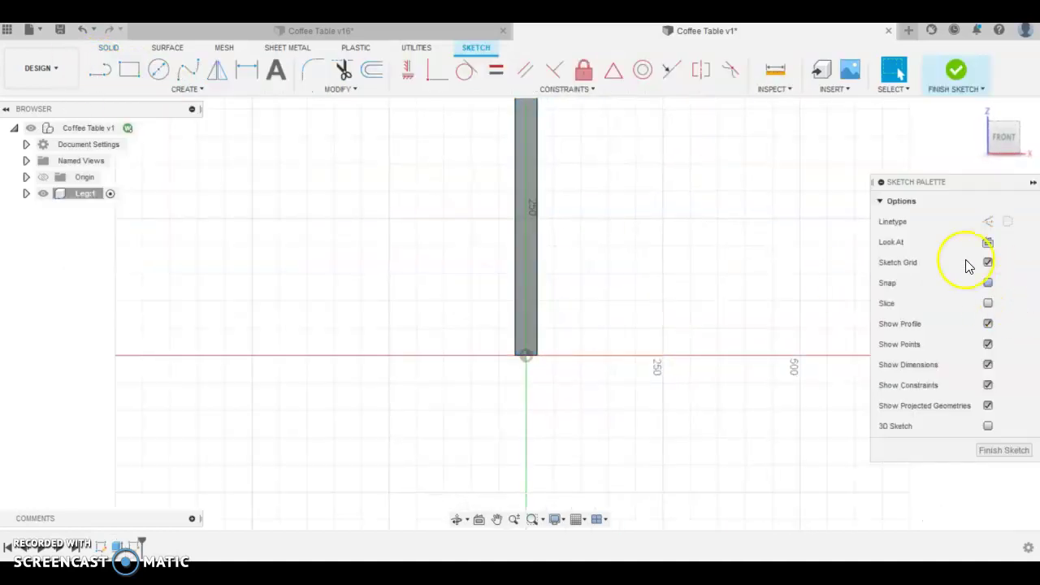
scroll(580, 304, "up", 8)
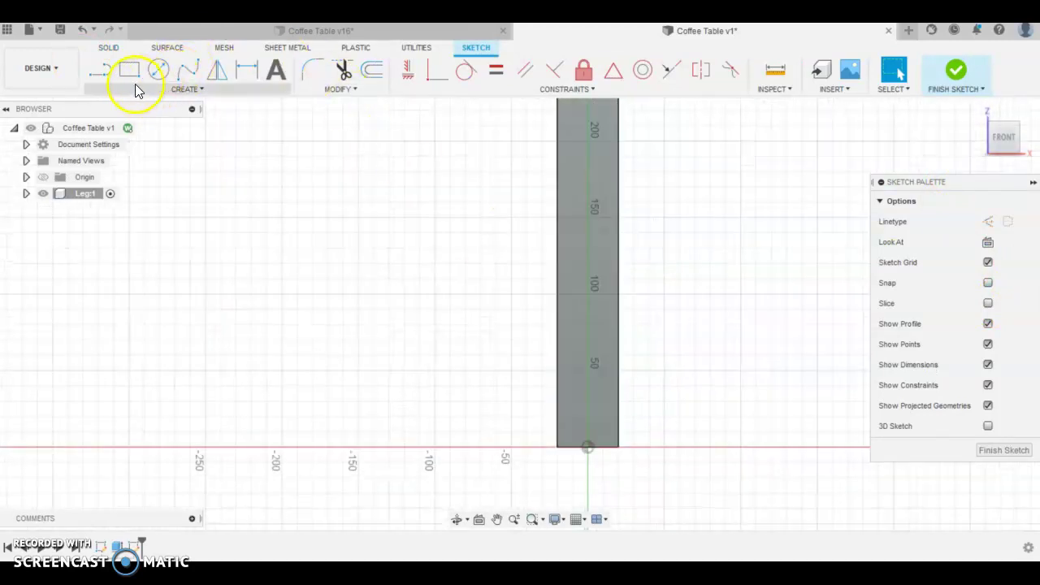
left_click(100, 69)
scroll(530, 459, "up", 4)
scroll(504, 239, "down", 3)
scroll(652, 366, "up", 6)
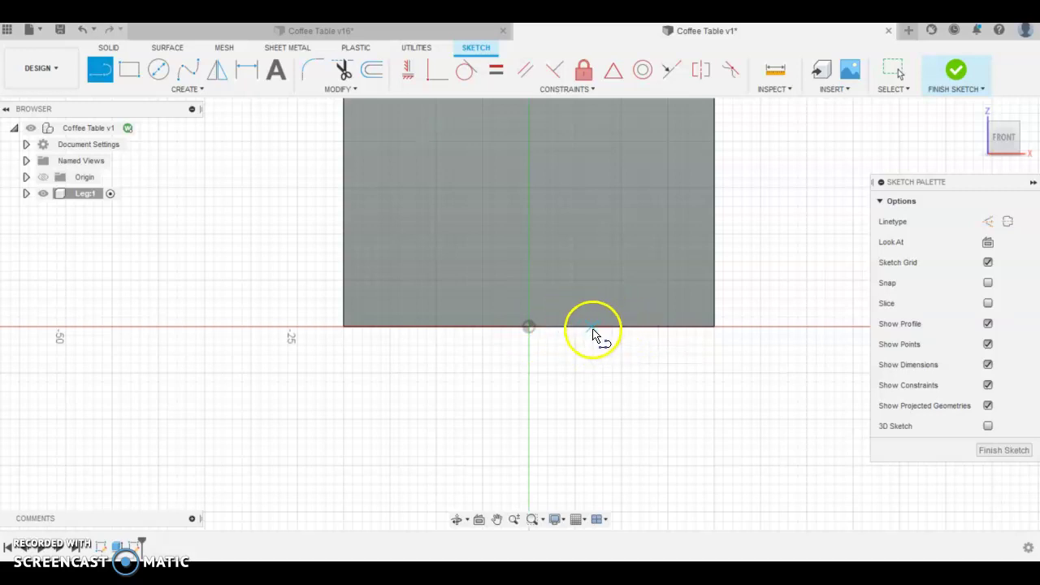
double_click(713, 175)
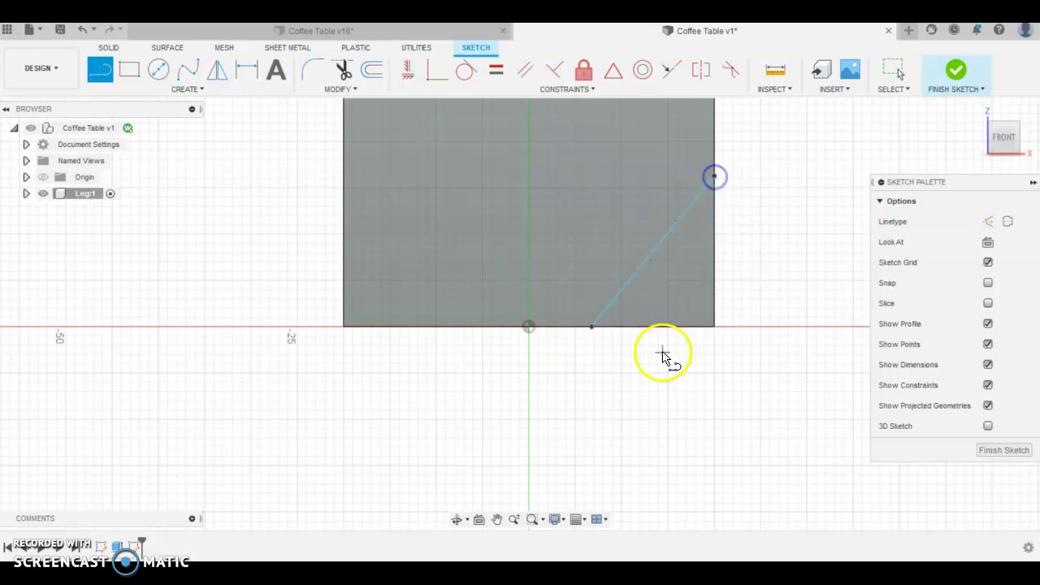
scroll(663, 355, "down", 3)
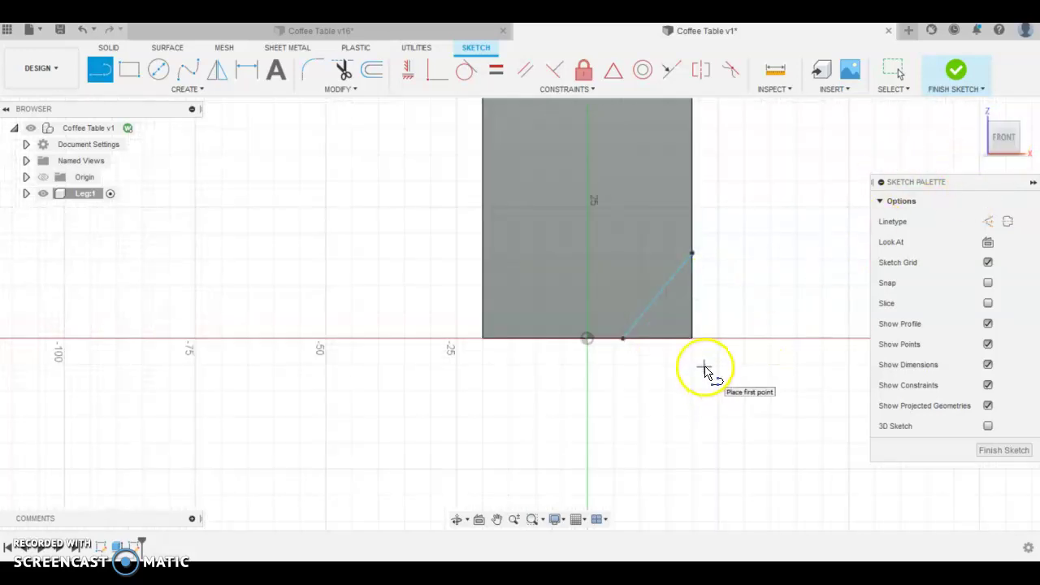
Dimension the taper line's lower end 30 mm from the leg's bottom-left corner
key("d")
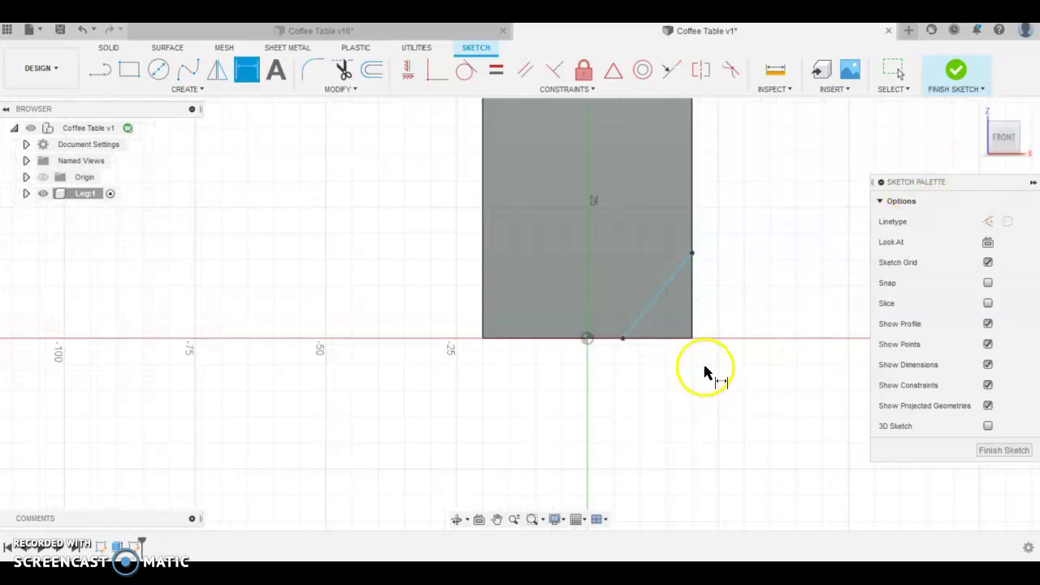
left_click(623, 339)
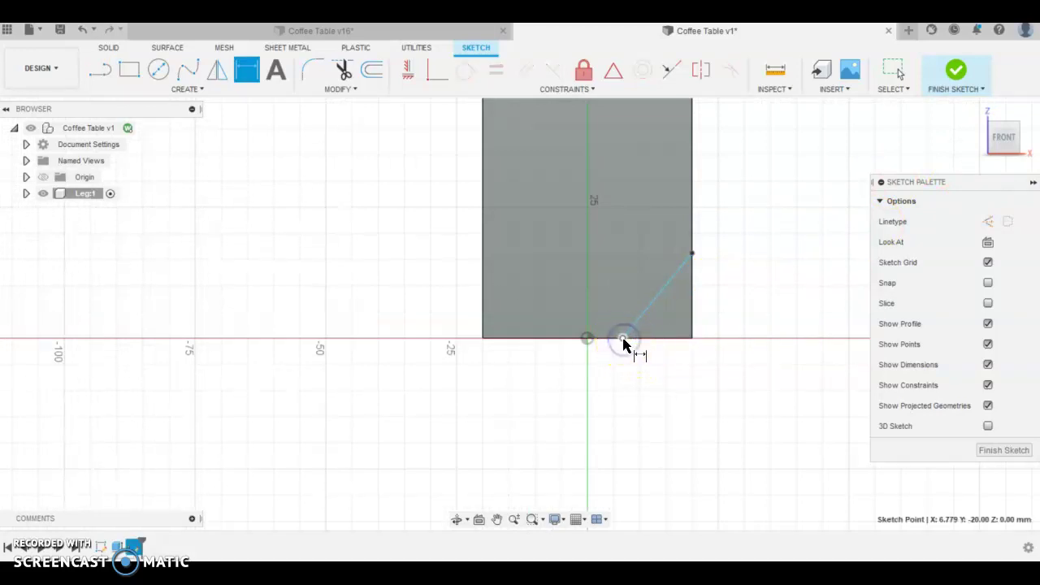
left_click(482, 337)
left_click(517, 393)
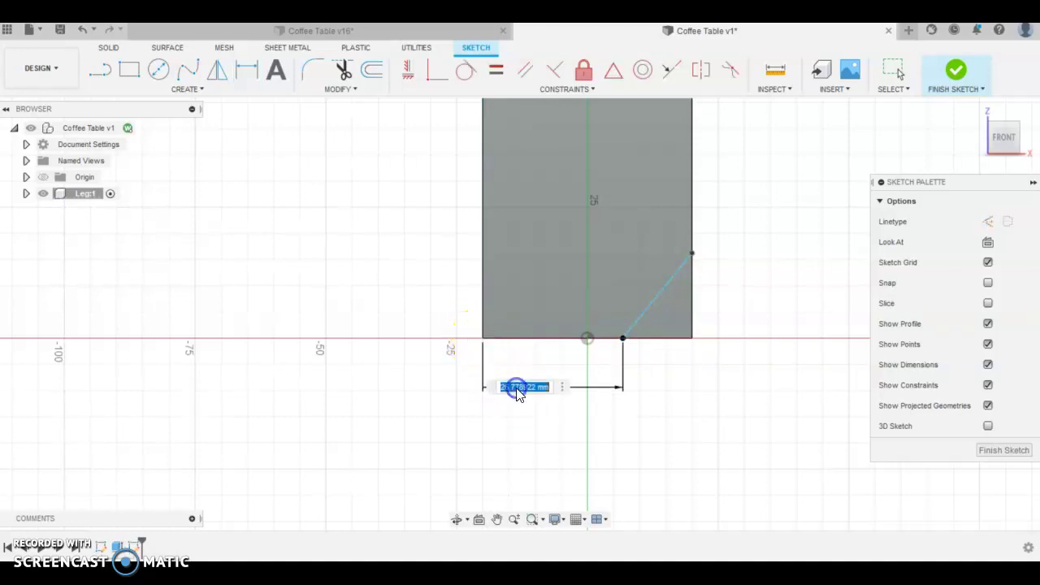
type("30")
key("Return")
Dimension the taper line's upper end 180 mm below the top of the leg
mouse_move(515, 395)
left_mouse_down()
mouse_move(631, 339)
mouse_move(671, 339)
mouse_move(689, 352)
mouse_move(677, 329)
mouse_move(723, 341)
mouse_move(722, 306)
left_mouse_up()
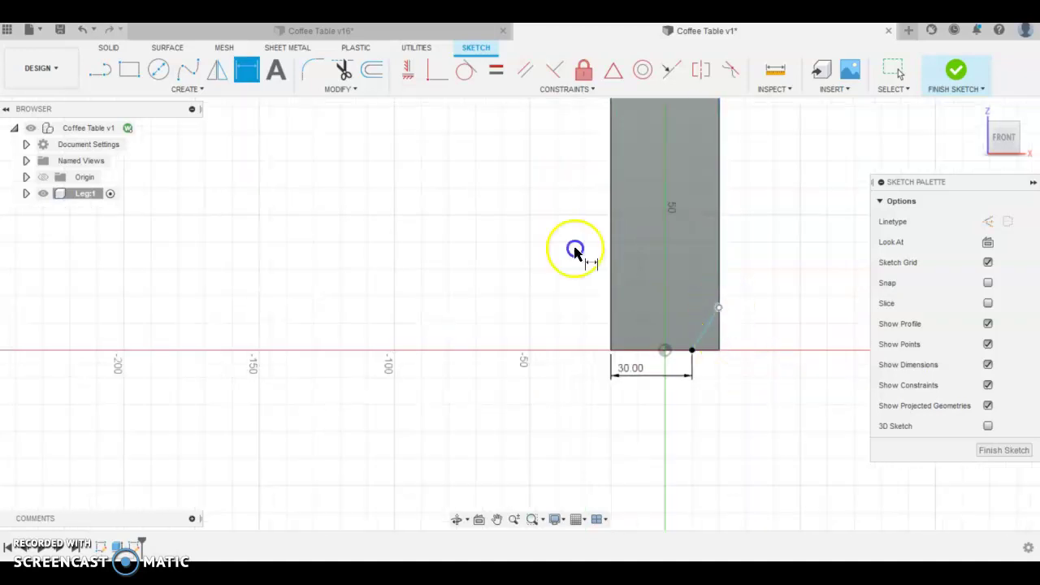
scroll(721, 310, "down", 10)
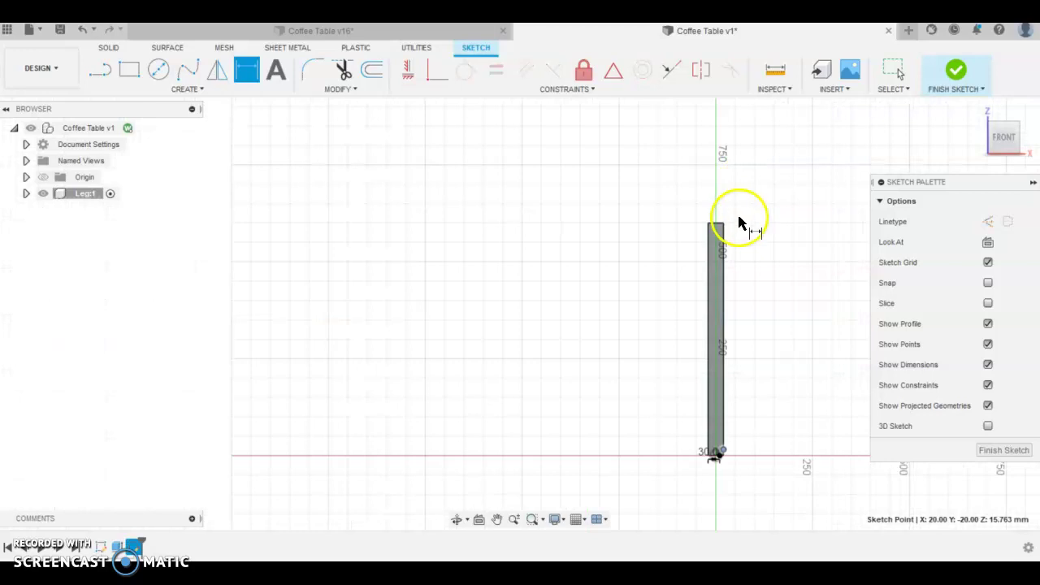
left_click(732, 230)
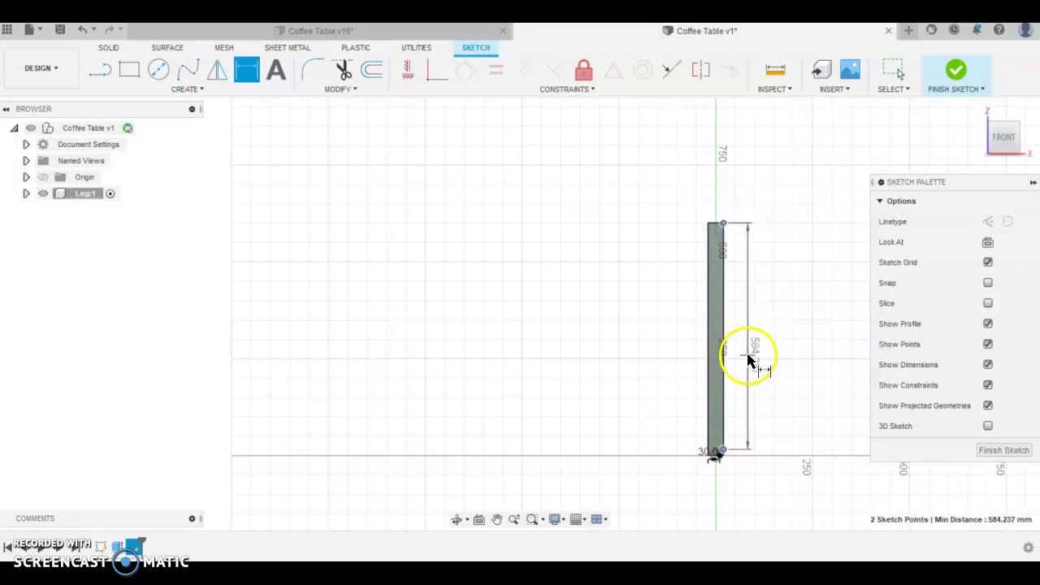
left_click(749, 361)
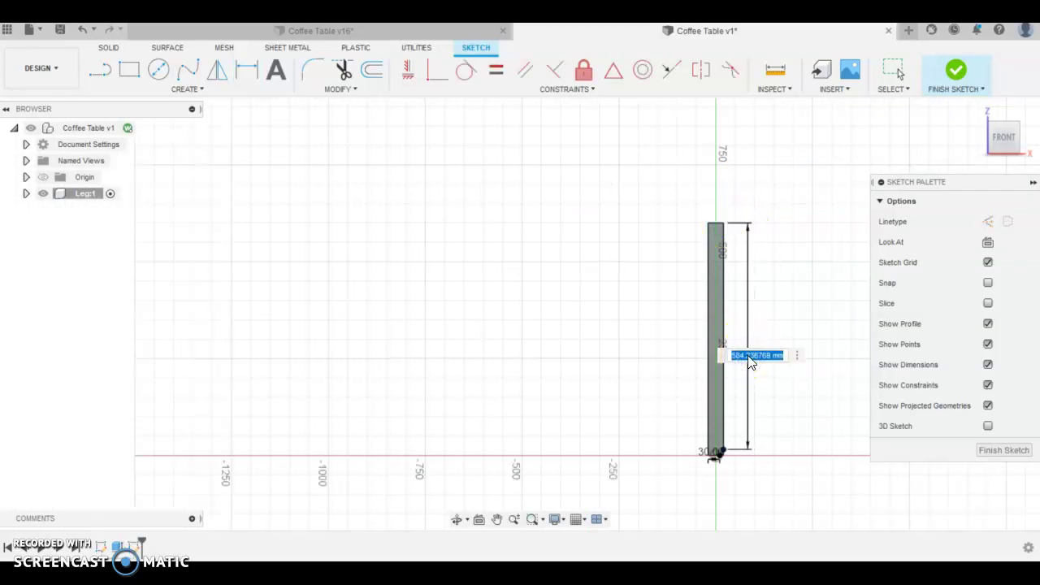
type("180")
key("Return")
left_click(733, 332)
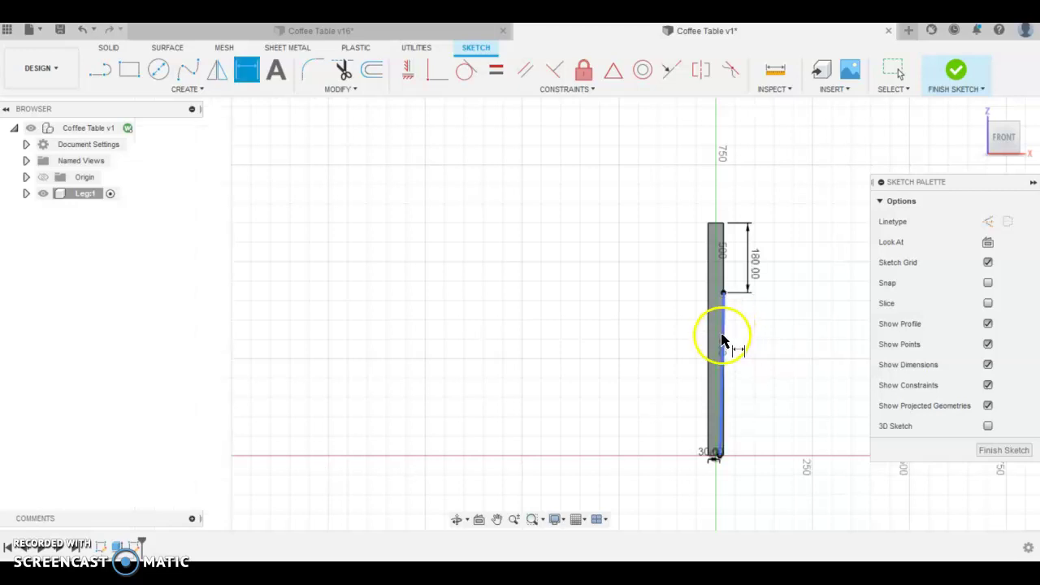
scroll(731, 334, "up", 2)
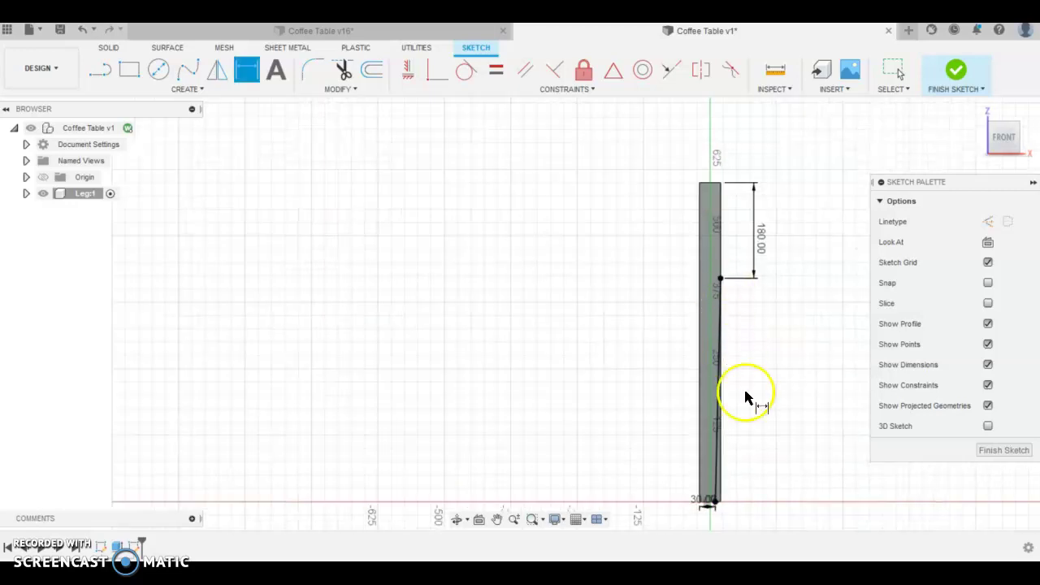
Finish the sketch and extrude-cut the thin wedge profile with extent set to All
left_click(956, 74)
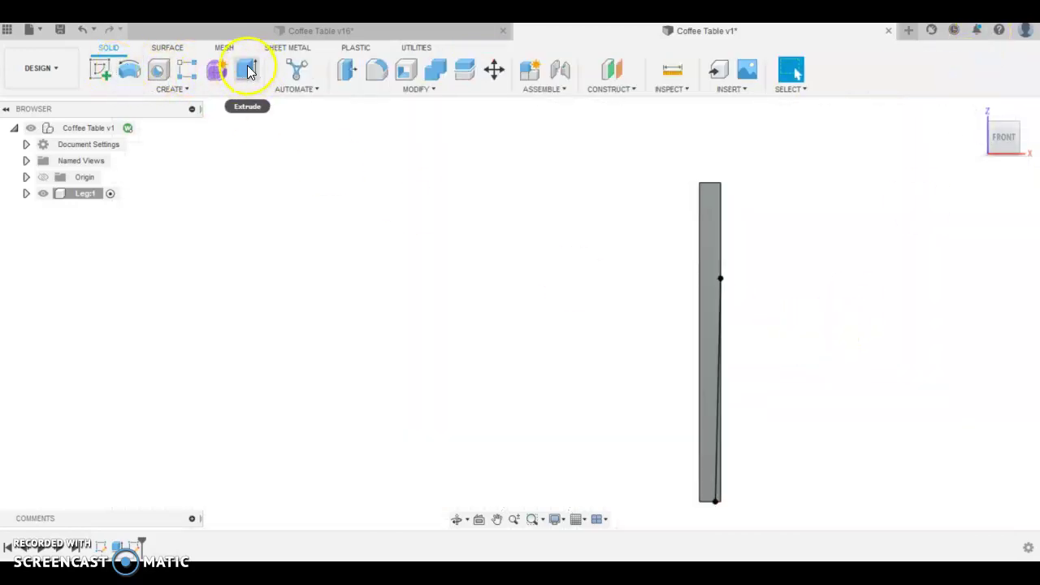
left_click(191, 91)
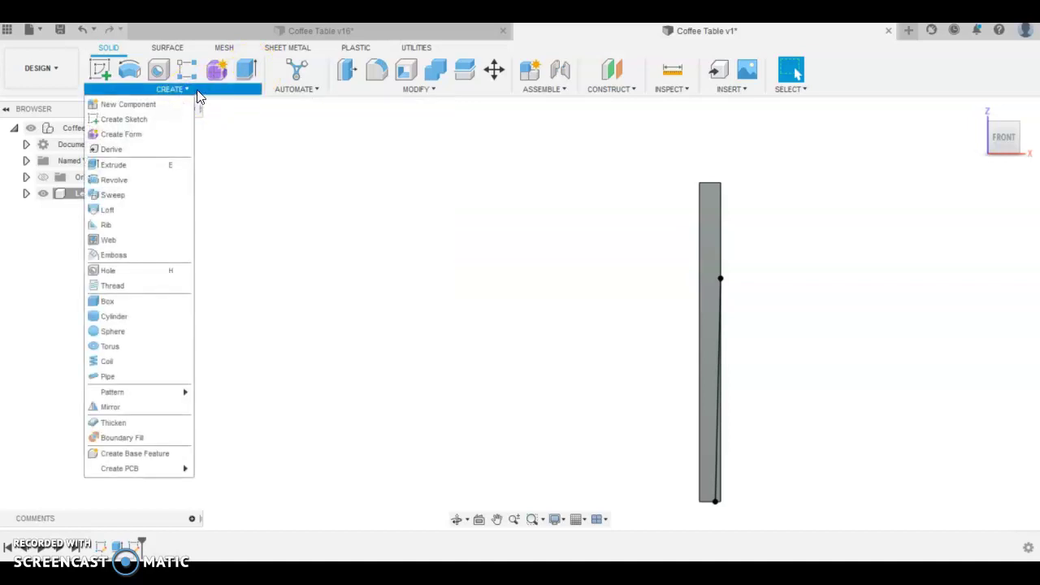
left_click(244, 71)
scroll(726, 488, "up", 3)
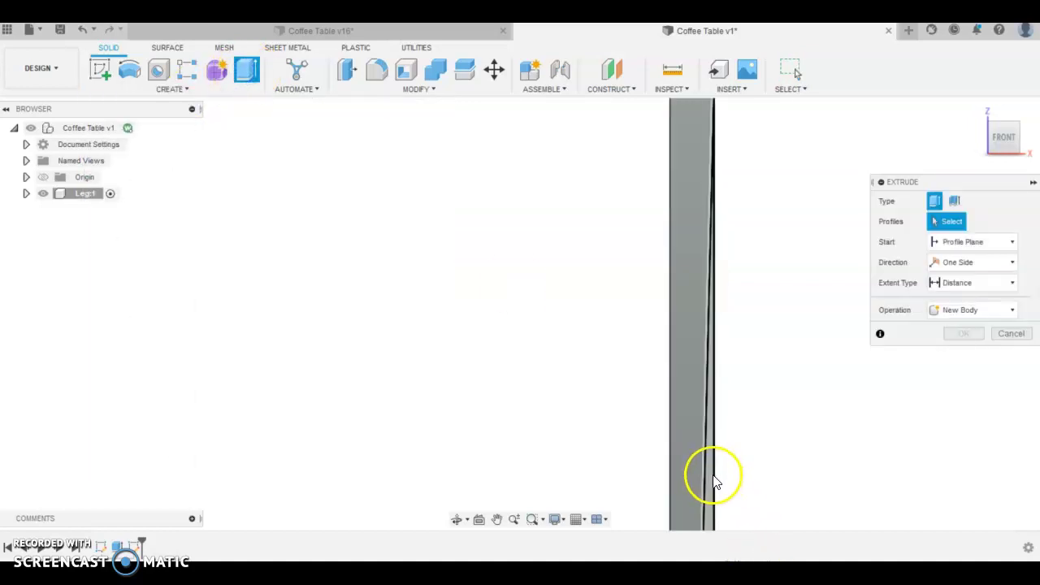
left_click(713, 480)
scroll(751, 420, "down", 2)
middle_click_drag(749, 421, 695, 415, "shift")
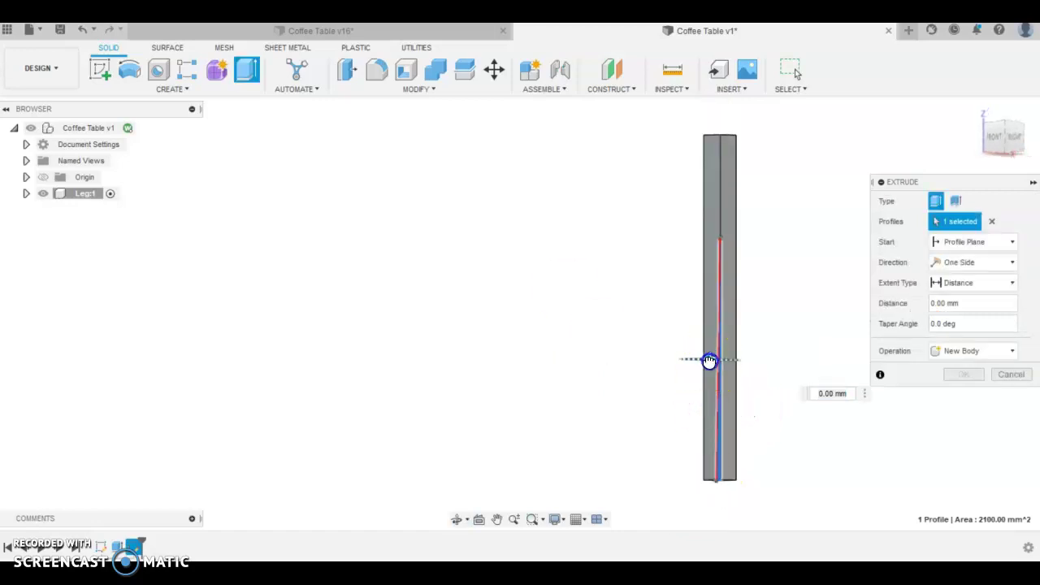
left_click_drag(713, 360, 759, 366)
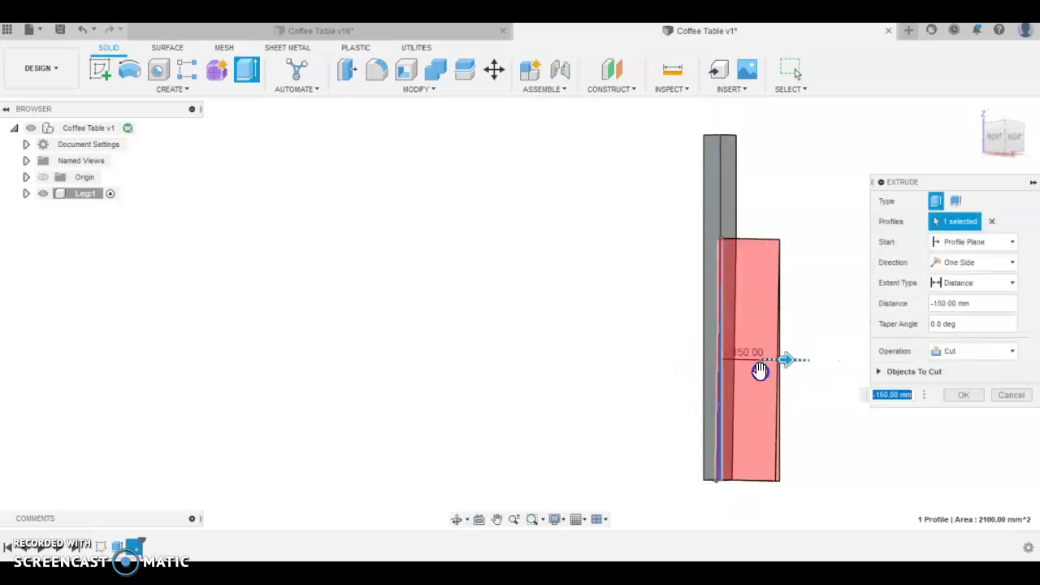
left_click(961, 283)
left_click(957, 335)
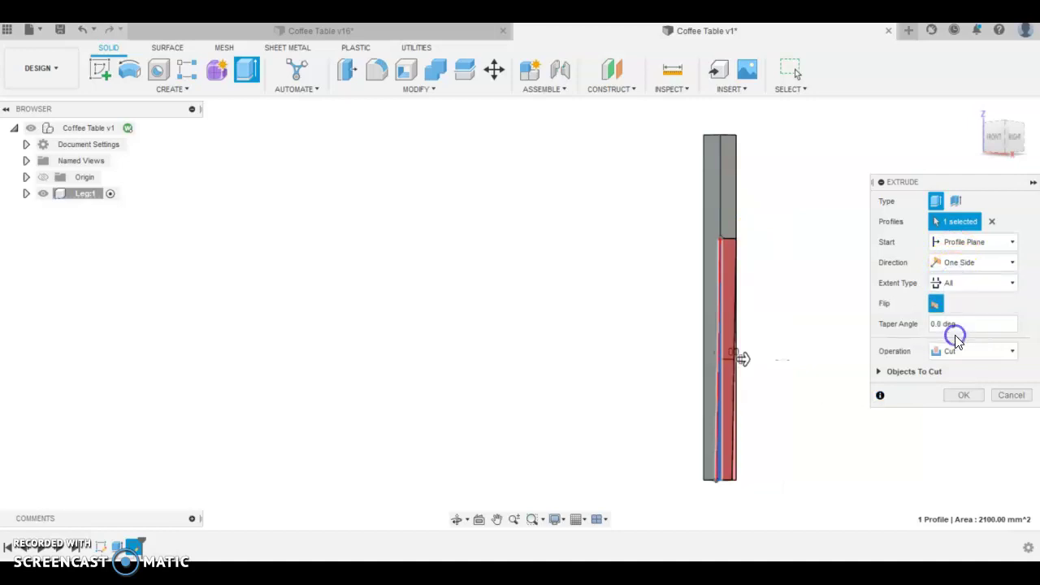
left_click(952, 395)
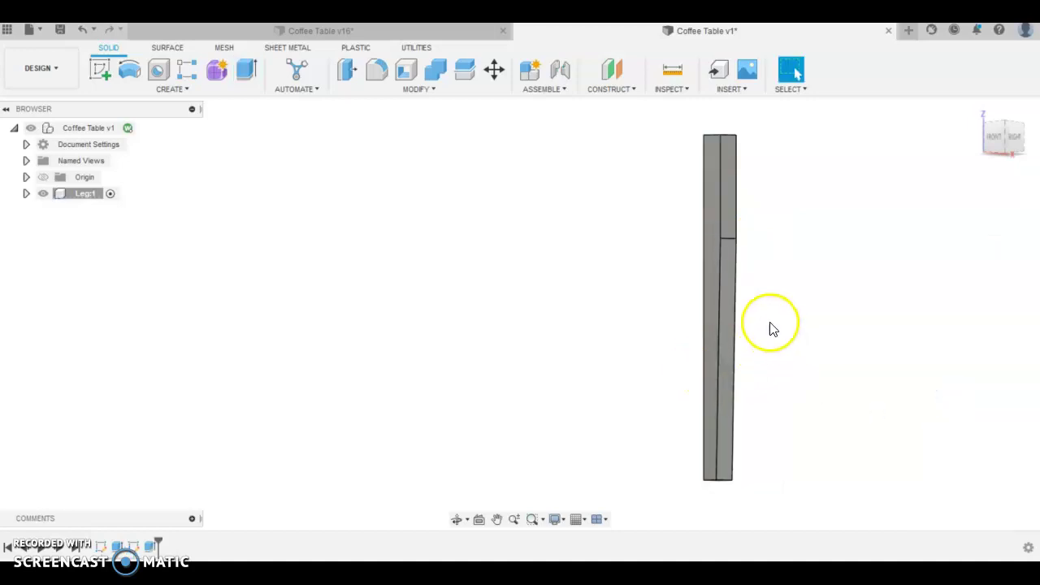
Sketch on the leg's adjacent side face and draw a second taper line to its left edge
mouse_move(901, 285)
middle_mouse_down("shift")
mouse_move(933, 297)
mouse_move(968, 287)
mouse_move(925, 278)
middle_mouse_up("shift")
middle_click_drag(861, 301, 917, 320, "shift")
left_click(712, 274)
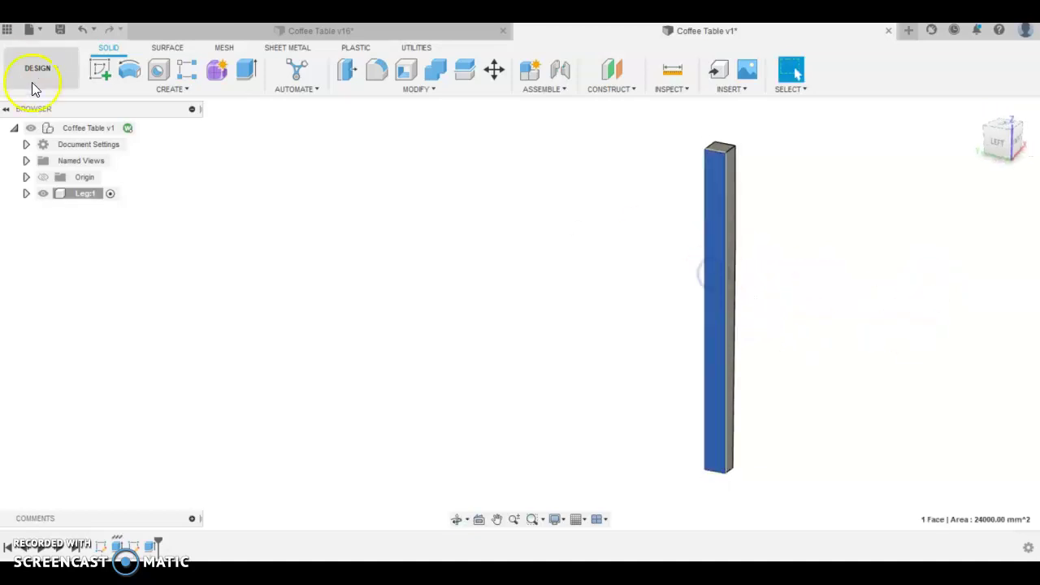
left_click(97, 63)
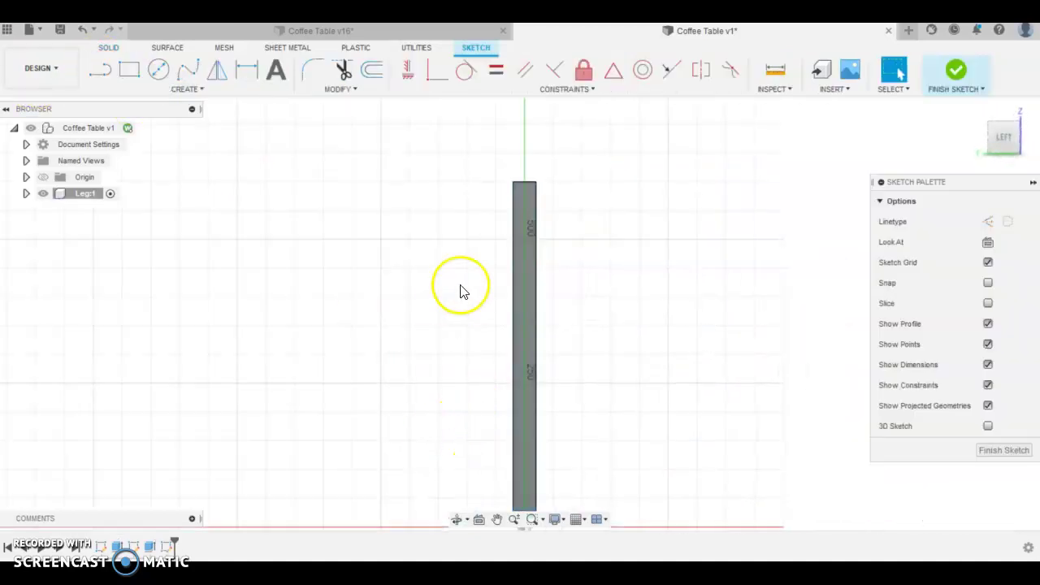
scroll(503, 422, "up", 3)
scroll(503, 384, "up", 2)
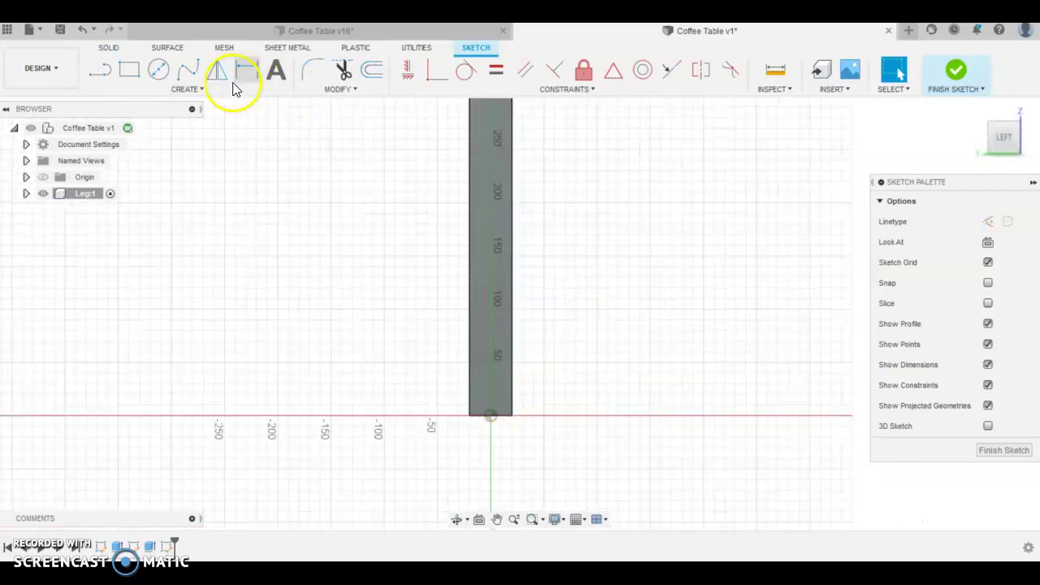
left_click(101, 69)
scroll(448, 442, "up", 3)
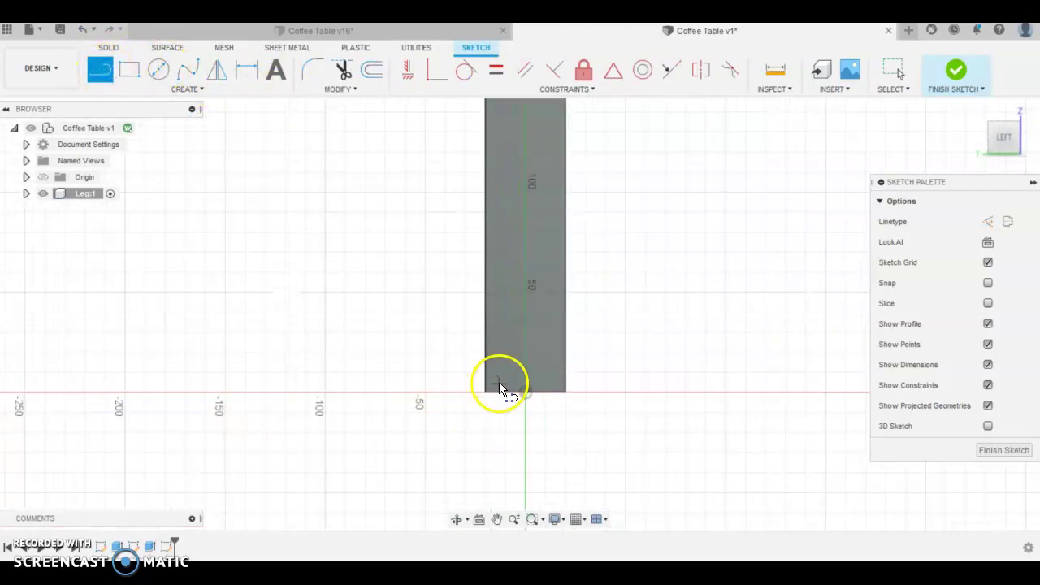
left_click(502, 390)
double_click(482, 303)
Dimension the line 30 mm from the bottom-right corner and 180 mm below the top, then finish
key("d")
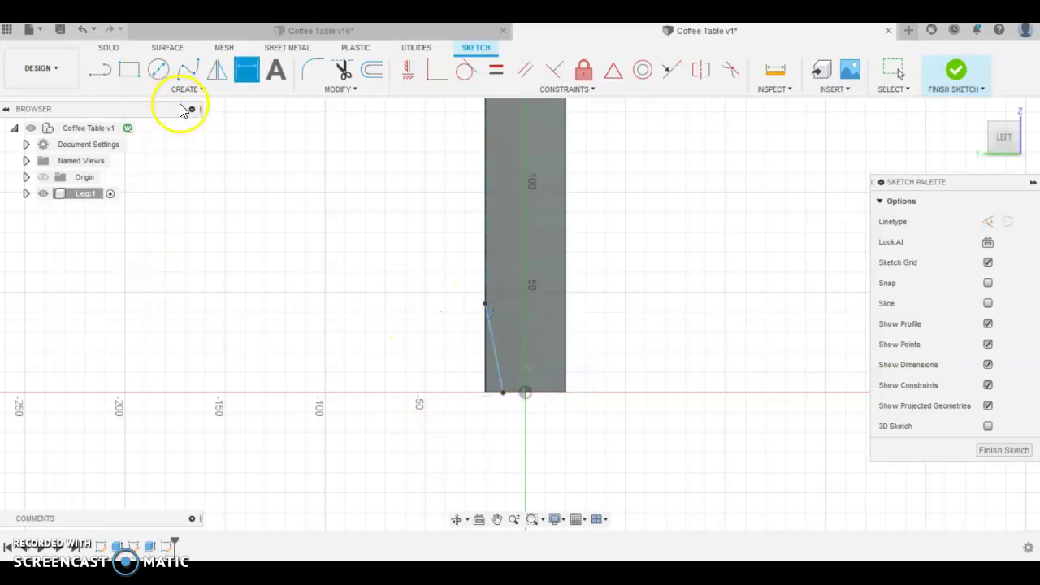
left_click(505, 398)
left_click(564, 393)
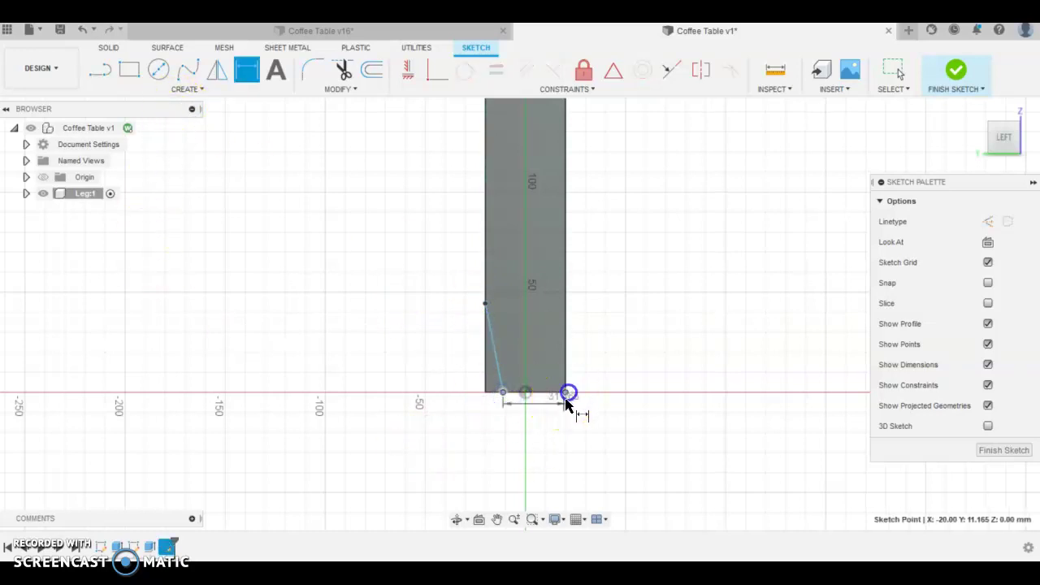
left_click(547, 431)
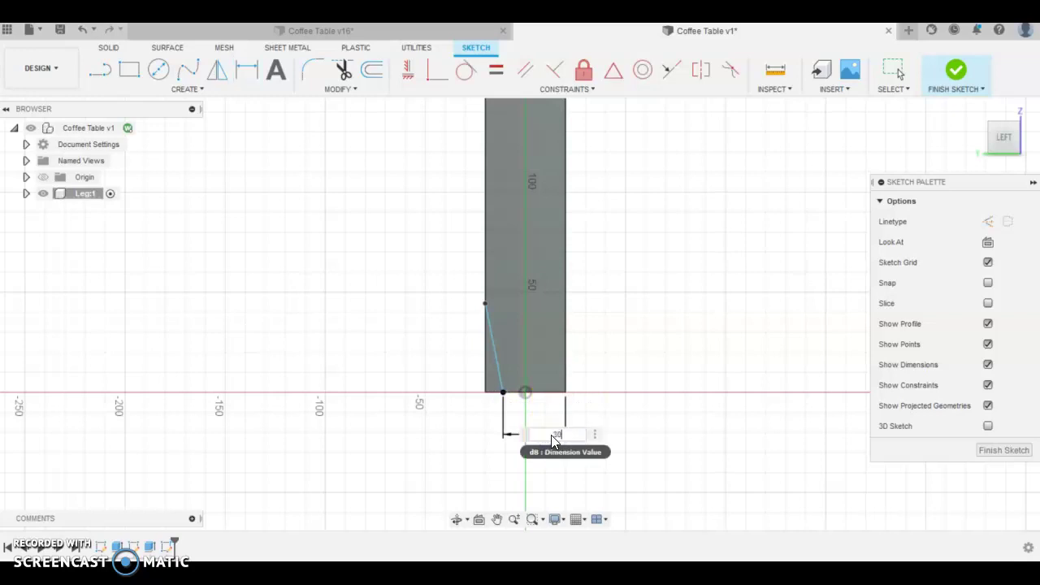
key("Return")
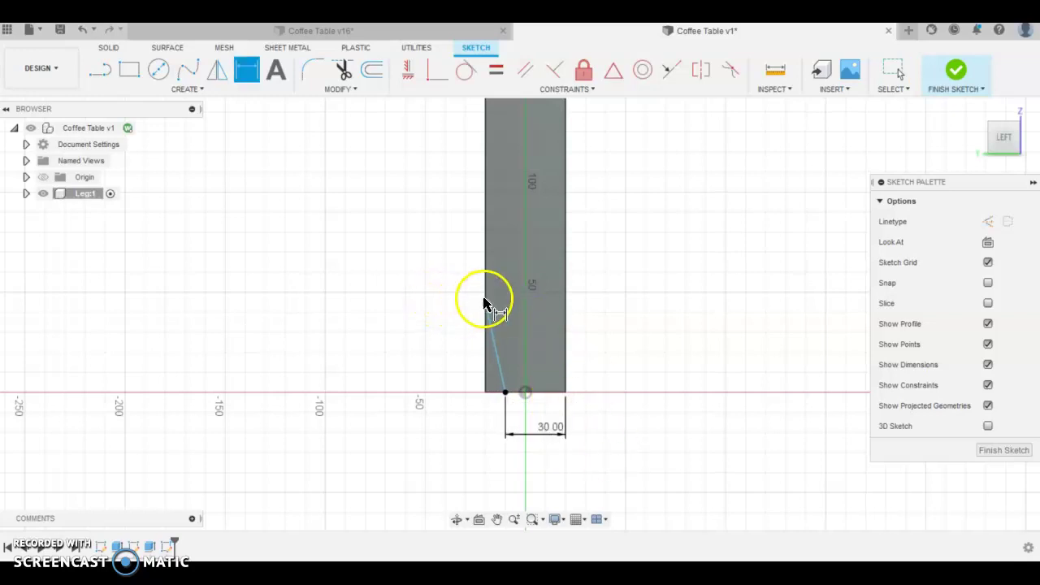
scroll(476, 349, "down", 10)
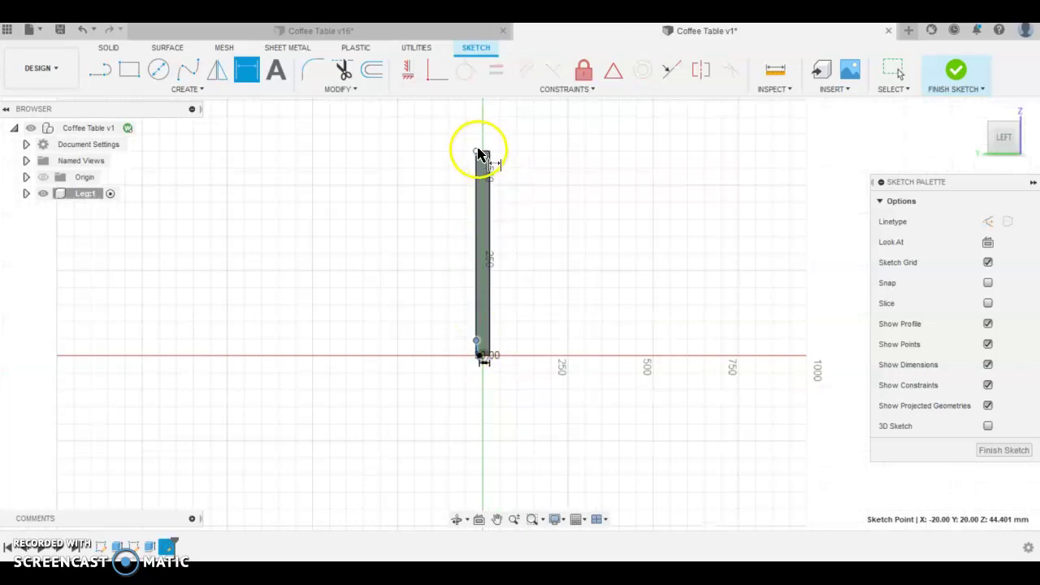
left_click(478, 154)
left_click(437, 181)
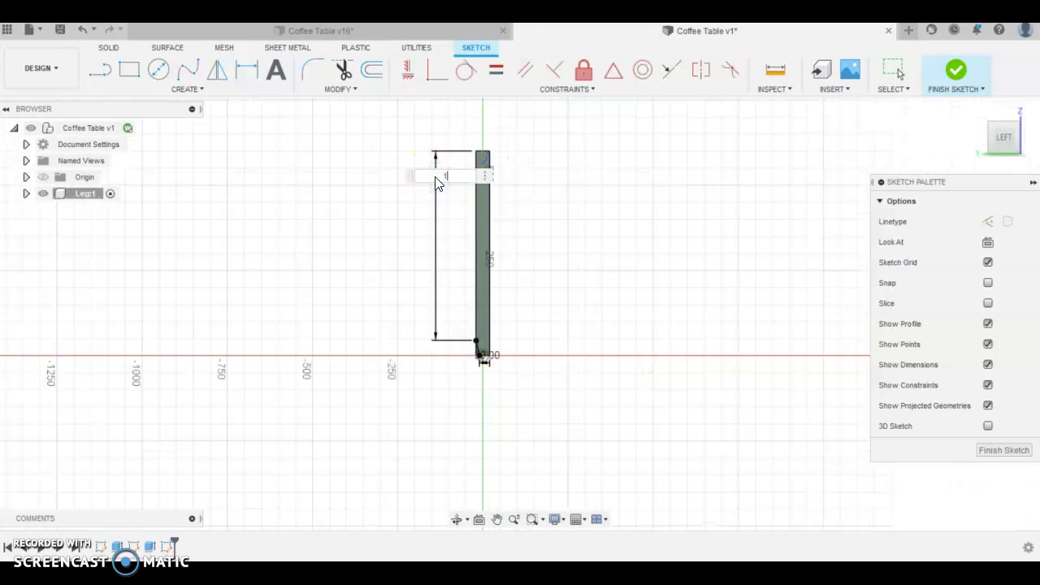
type("180")
key("Return")
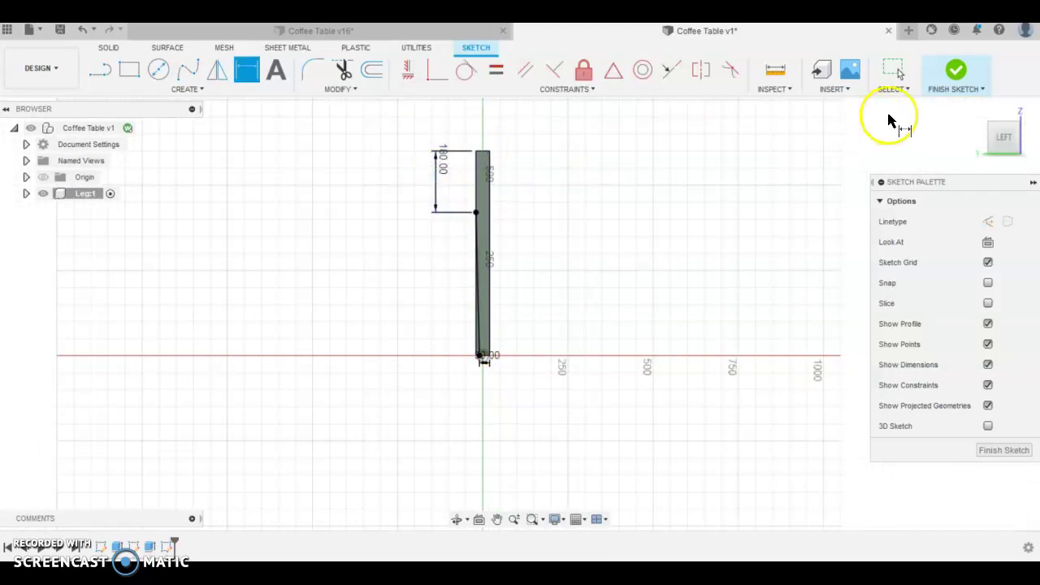
left_click(964, 70)
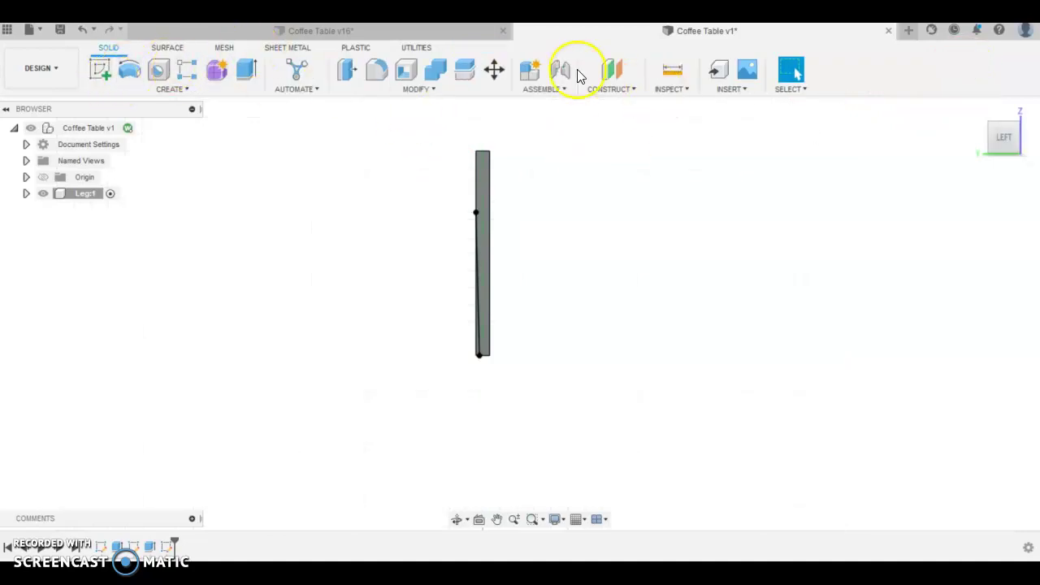
Extrude-cut the second thin taper profile -75 mm into the leg
left_click(245, 70)
scroll(471, 371, "up", 5)
left_click(447, 366)
middle_click_drag(433, 422, 473, 425, "shift")
left_click_drag(453, 262, 423, 246)
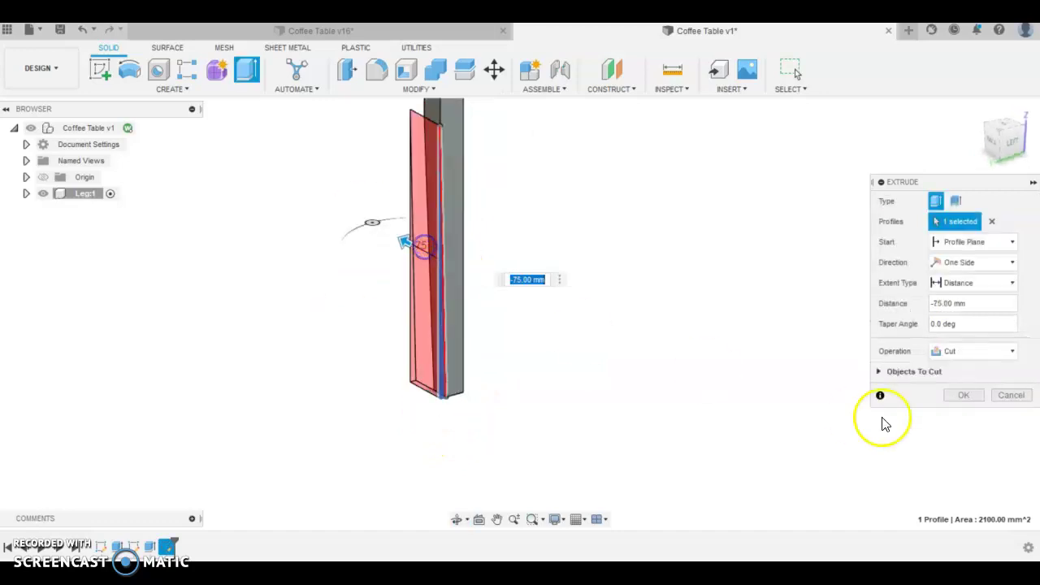
left_click(962, 395)
middle_click_drag(724, 425, 332, 274, "shift")
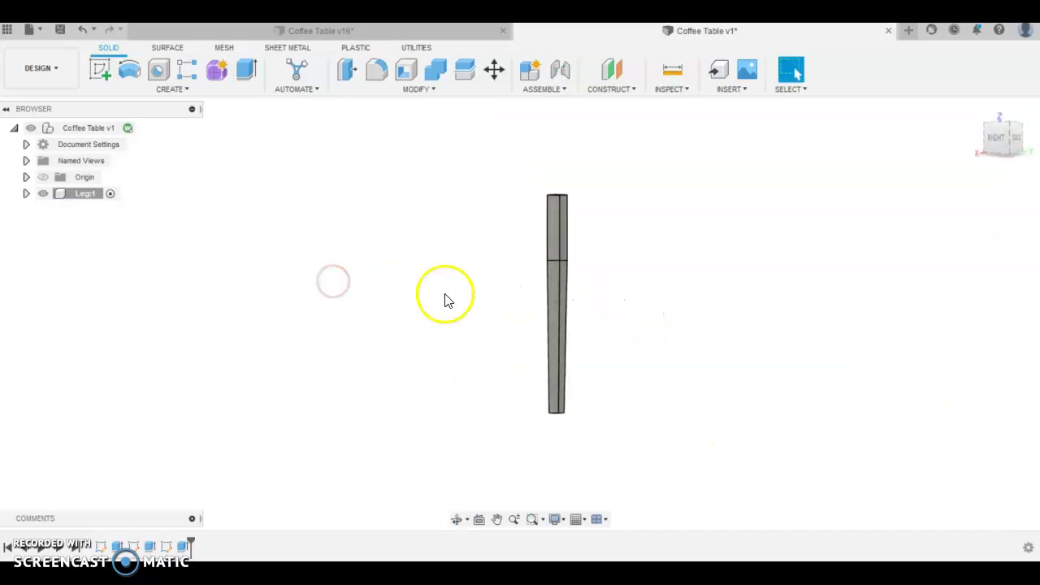
scroll(585, 206, "up", 4)
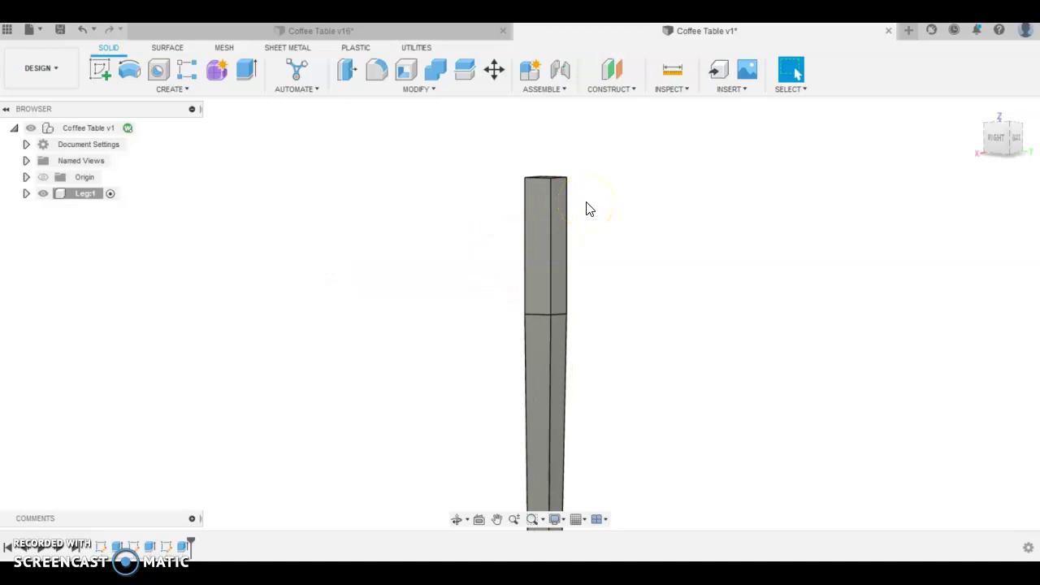
scroll(589, 209, "up", 1)
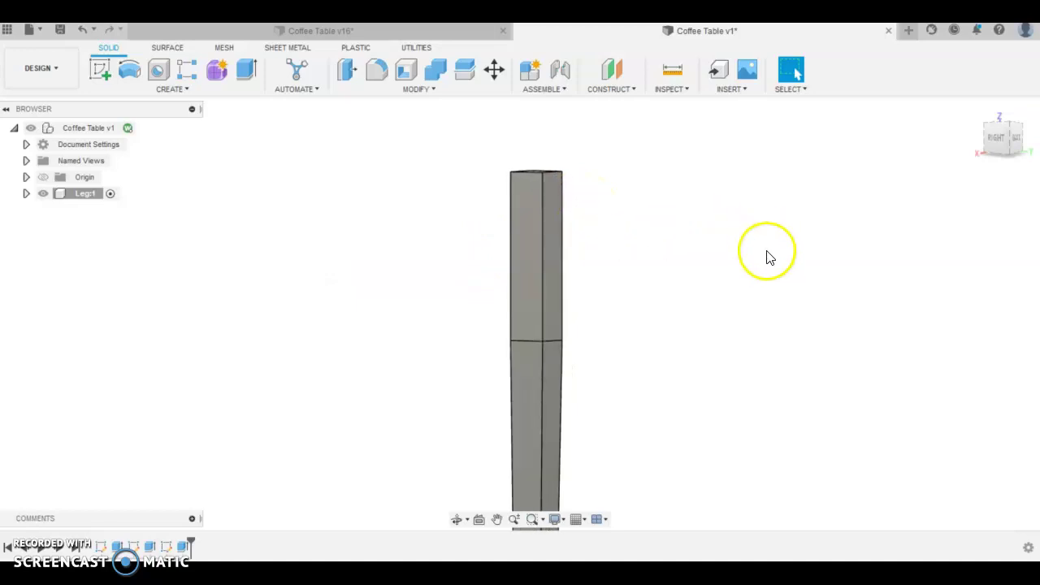
mouse_move(1005, 144)
left_mouse_down()
mouse_move(1030, 161)
mouse_move(97, 153)
mouse_move(153, 146)
mouse_move(74, 145)
left_mouse_up()
Turn the view to the leg's front and start a sketch on its upper face
left_click(628, 245)
left_click(929, 209)
left_click_drag(987, 139, 827, 116)
left_click(998, 139)
left_click_drag(994, 143, 906, 139)
left_click(623, 213)
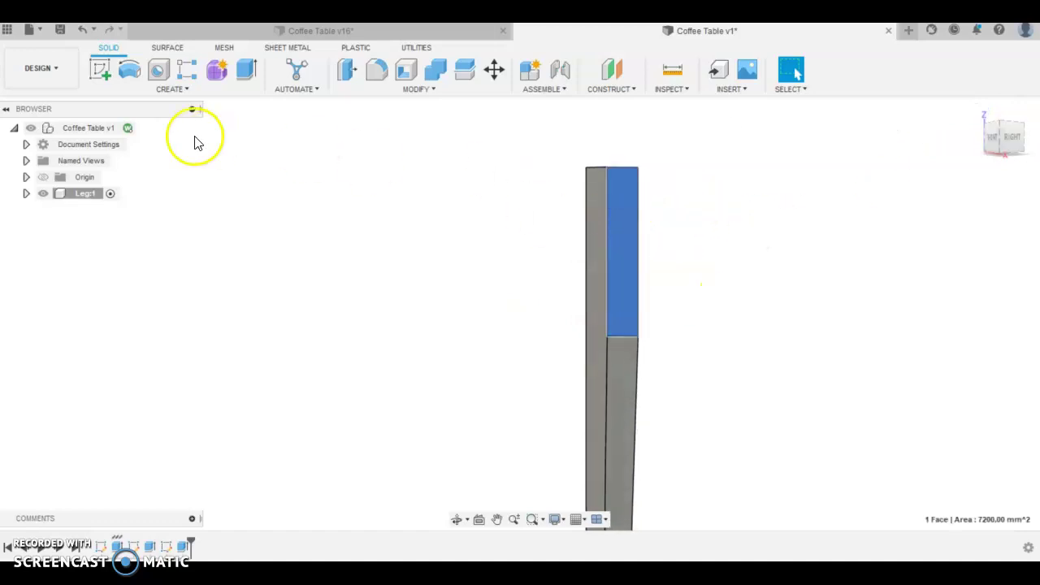
left_click(103, 69)
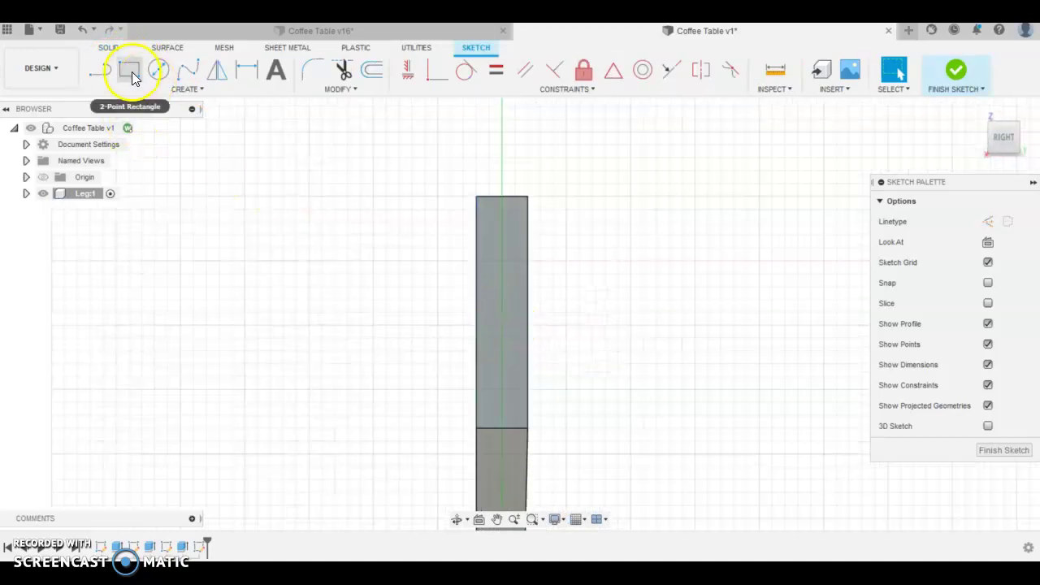
Draw two horizontal construction lines edge to edge, one near the top and one lower
left_click(99, 70)
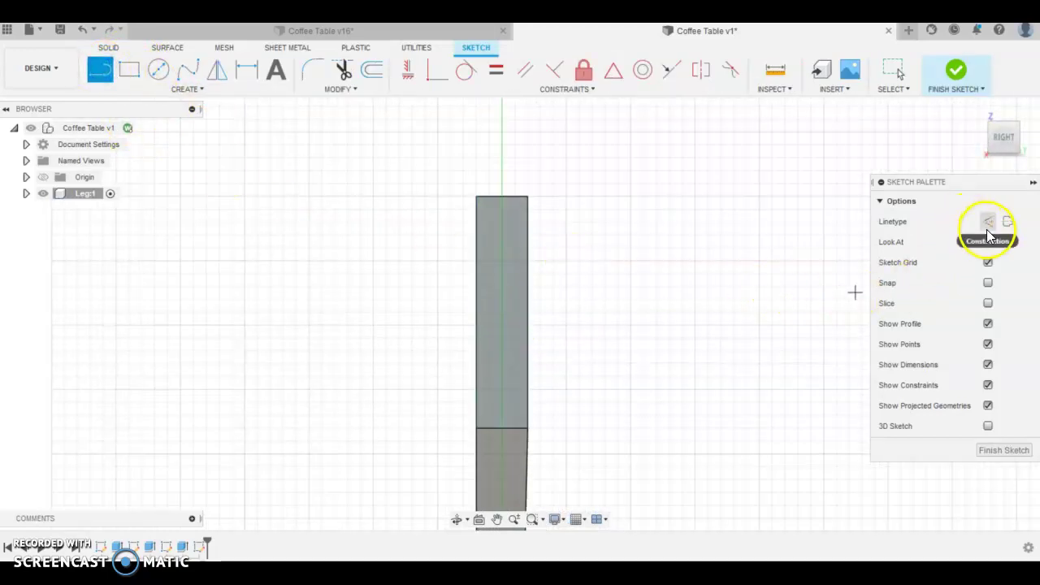
left_click(1033, 182)
left_click(1033, 182)
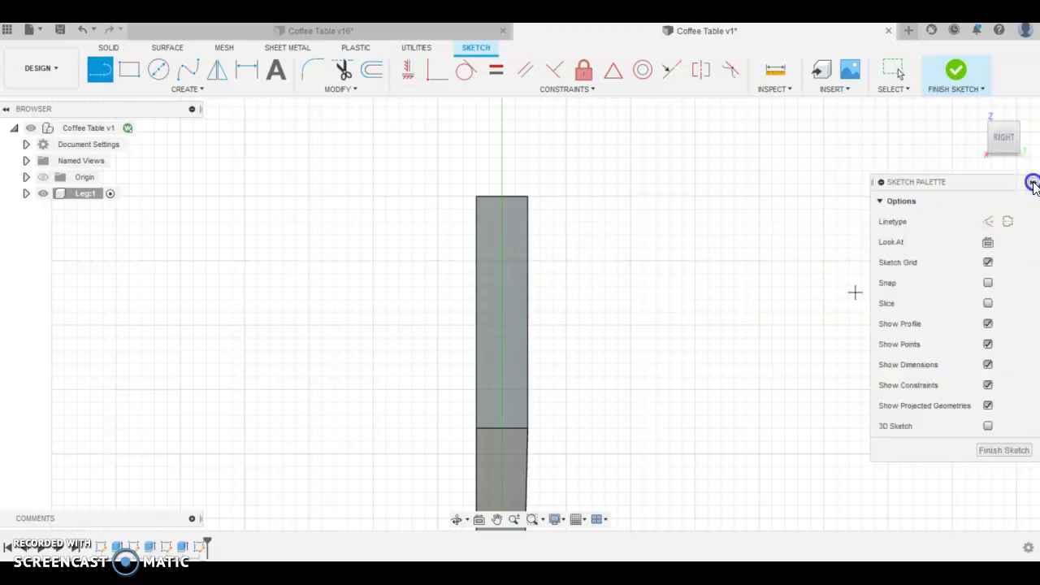
left_click(988, 220)
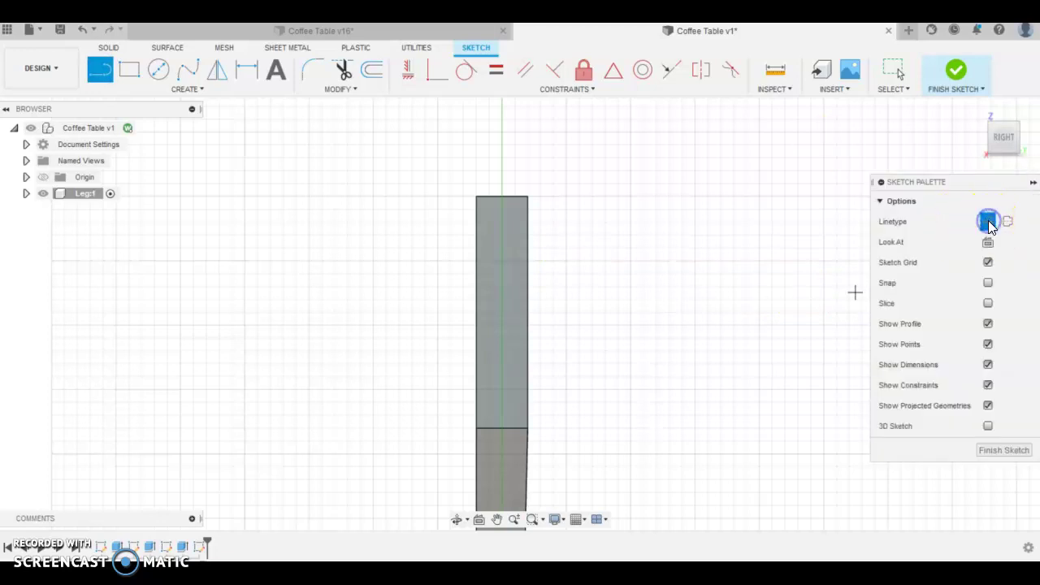
left_click(476, 212)
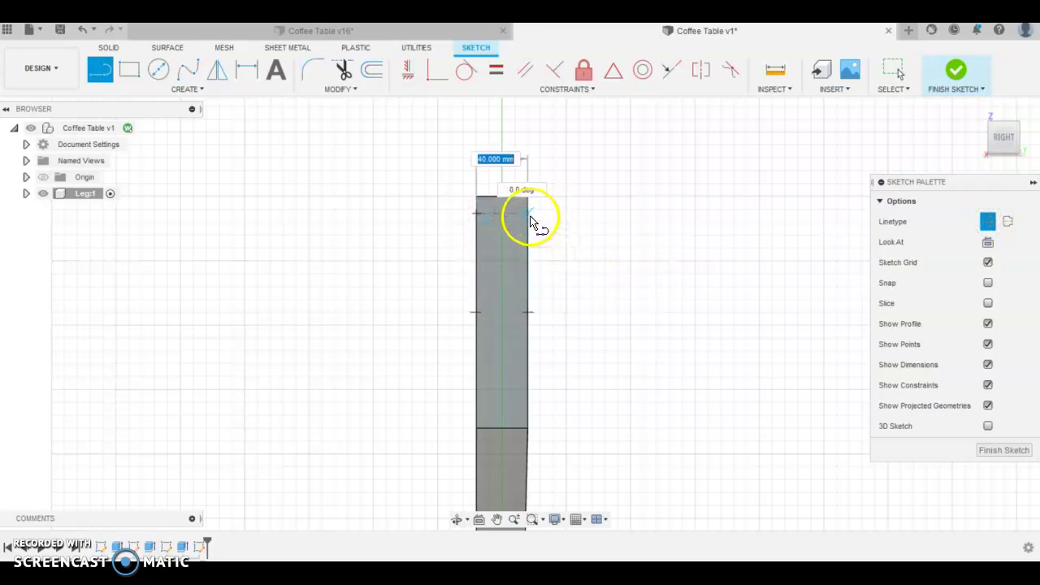
left_click(529, 214)
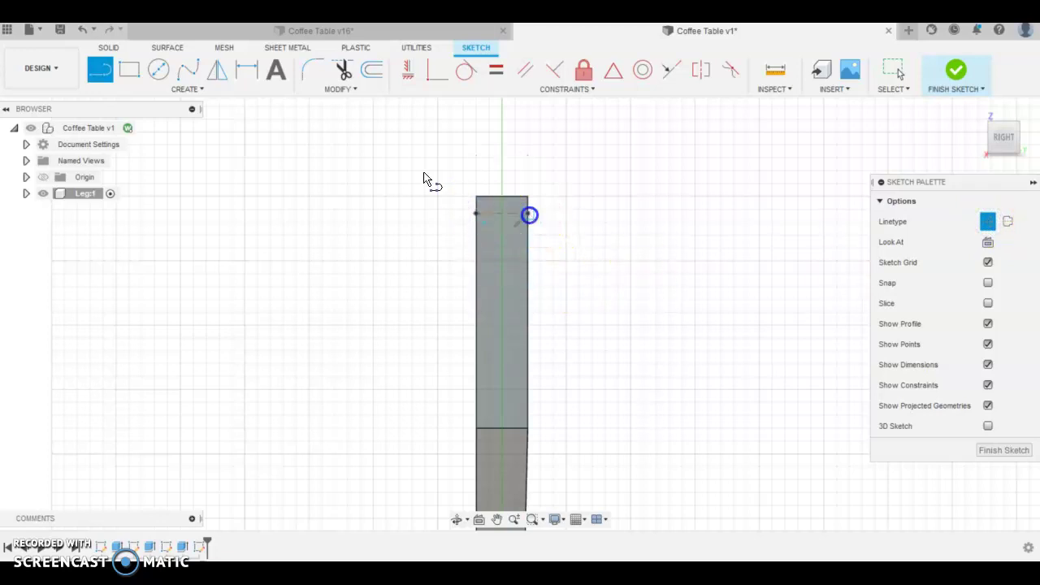
left_click(476, 364)
left_click(528, 365)
key("Escape")
Finish the third construction line and dimension the top line 9.5 mm below the leg's top
left_click(527, 389)
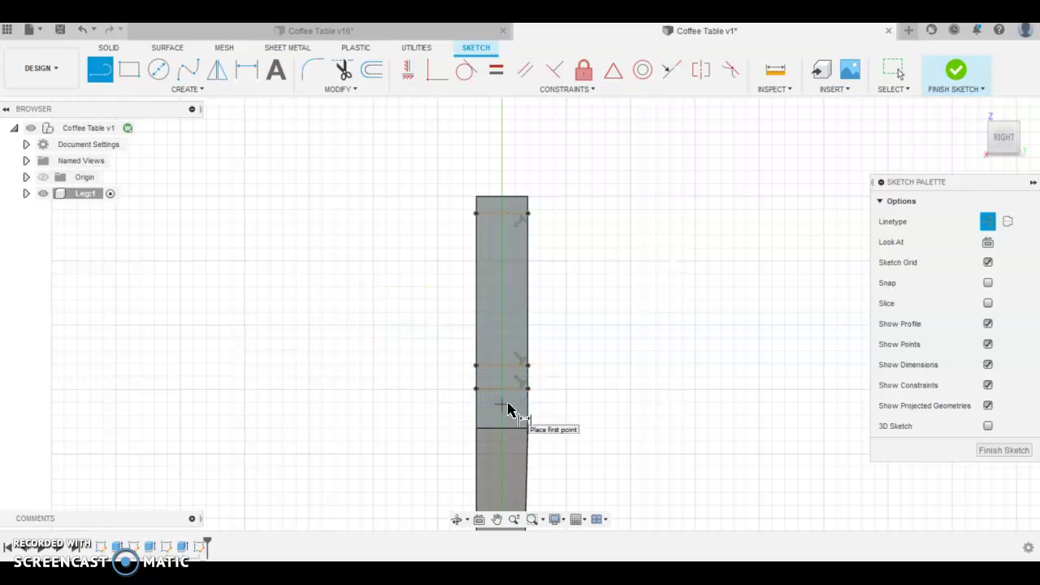
key("d")
left_click(501, 397)
left_click(486, 367)
left_click(480, 213)
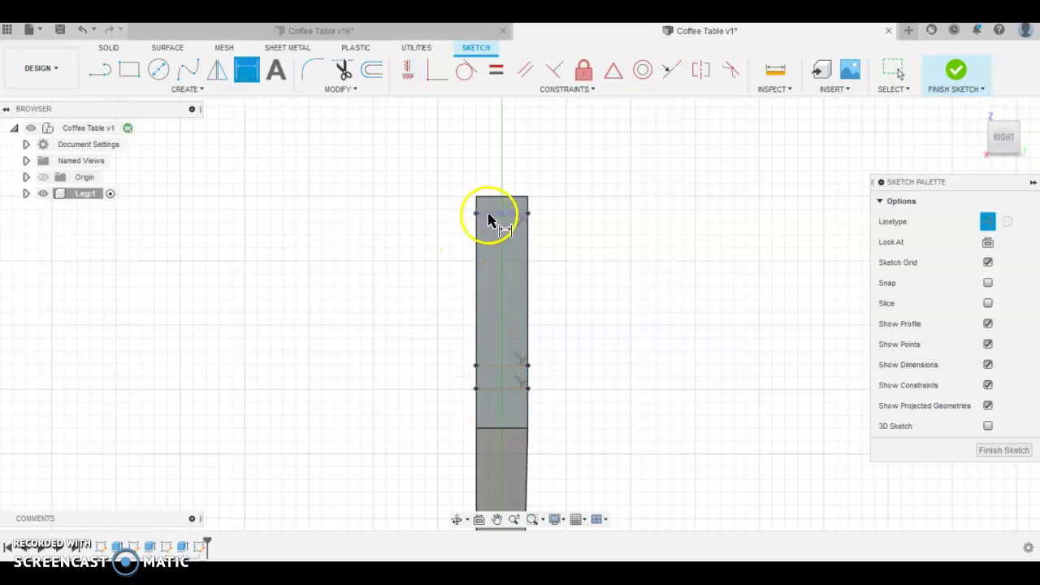
left_click(484, 197)
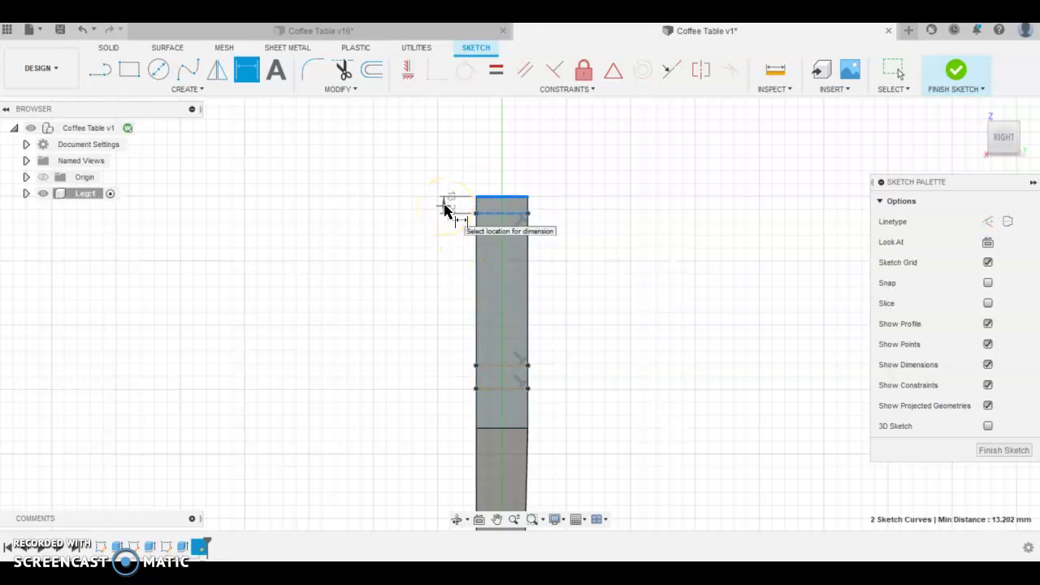
left_click(441, 208)
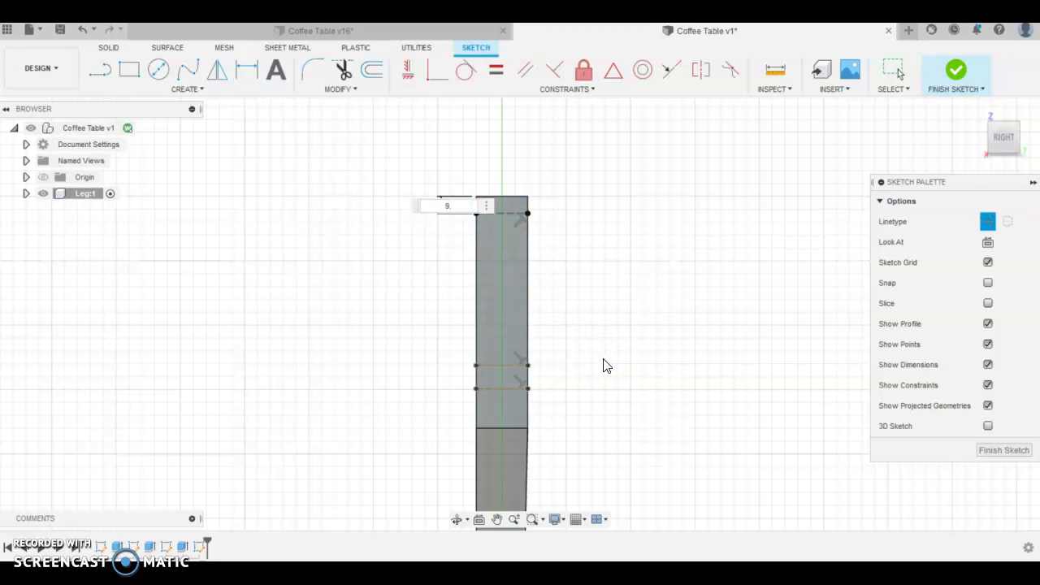
key("Return")
Dimension the lowest construction line 140 mm down from the leg's top edge
left_click_drag(557, 351, 485, 203)
left_click(484, 203)
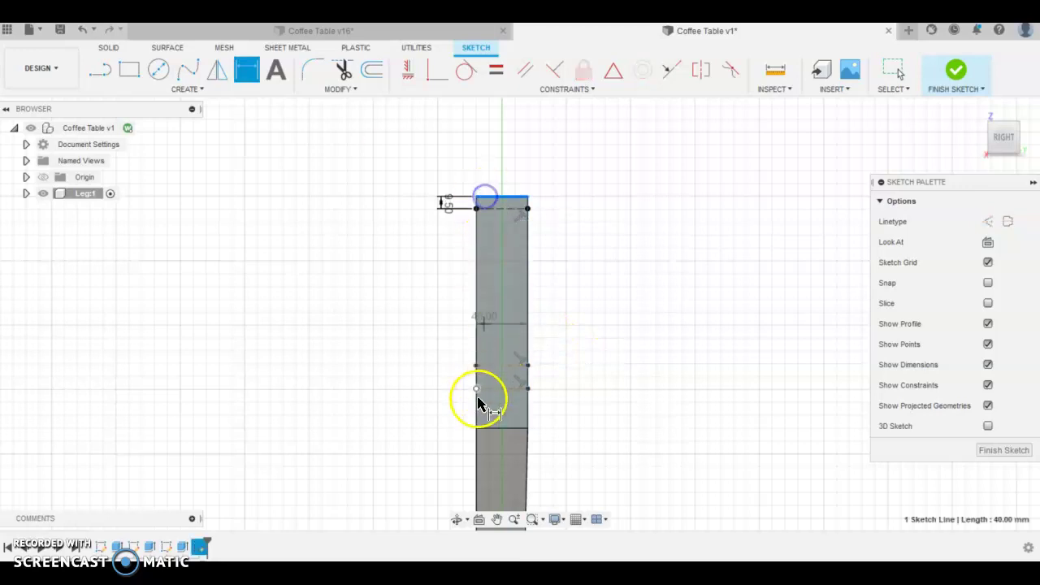
left_click(493, 389)
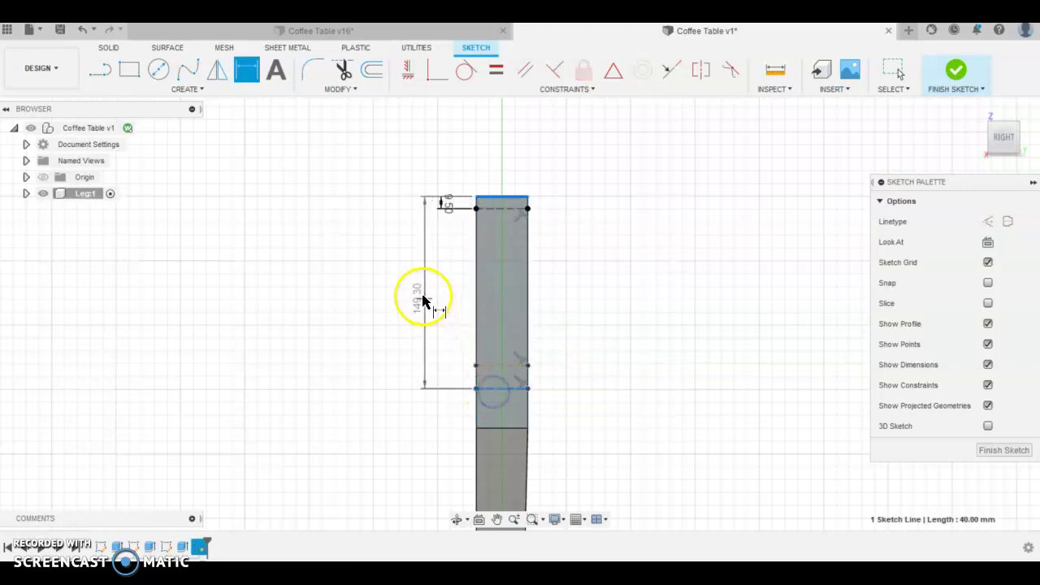
left_click(399, 286)
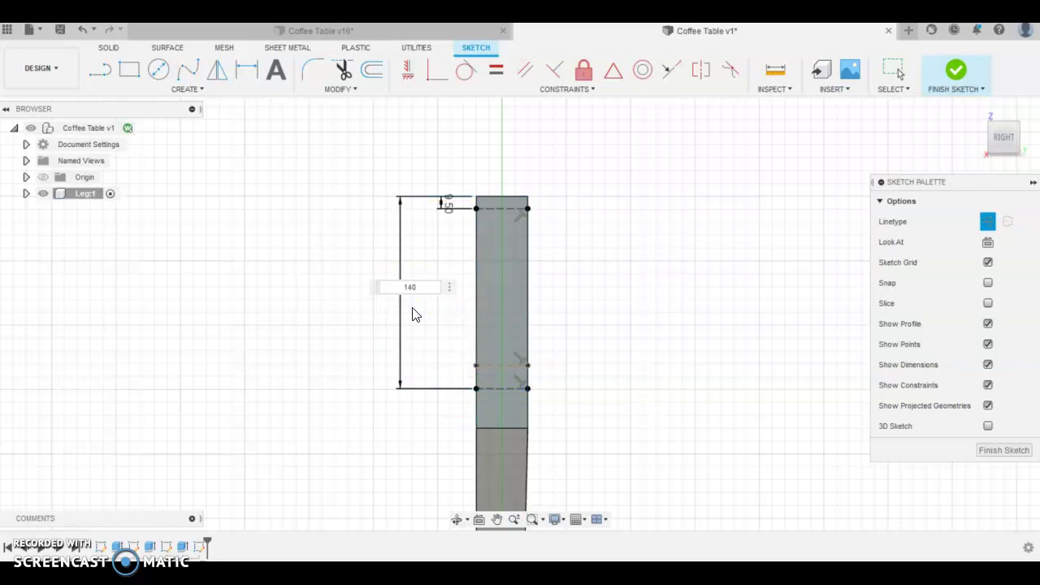
key("Return")
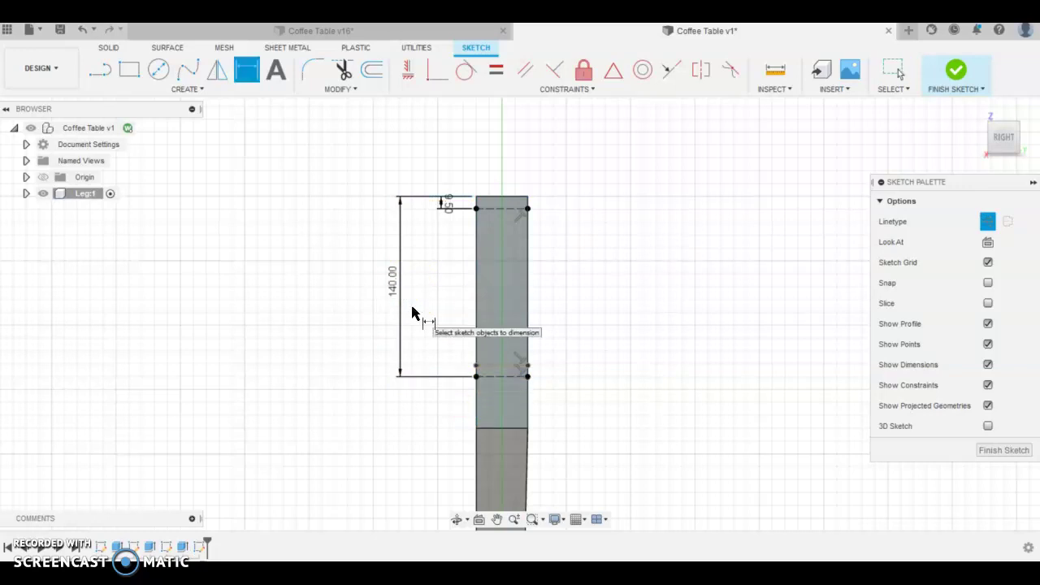
Dimension the gap between the lower two lines, linked to the 9.5 mm top offset
left_click(477, 395)
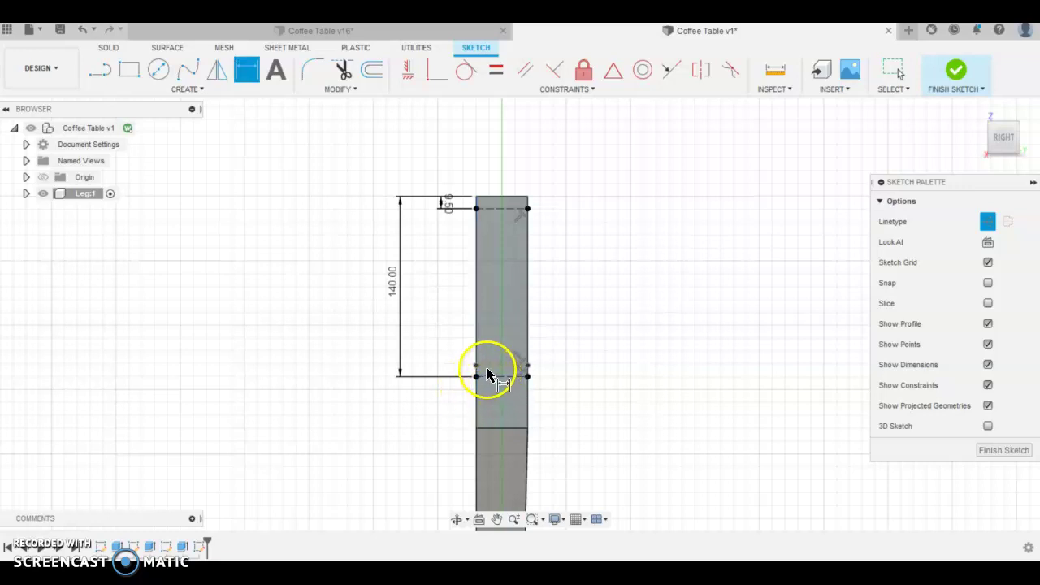
left_click(488, 369)
left_click(492, 377)
left_click(427, 374)
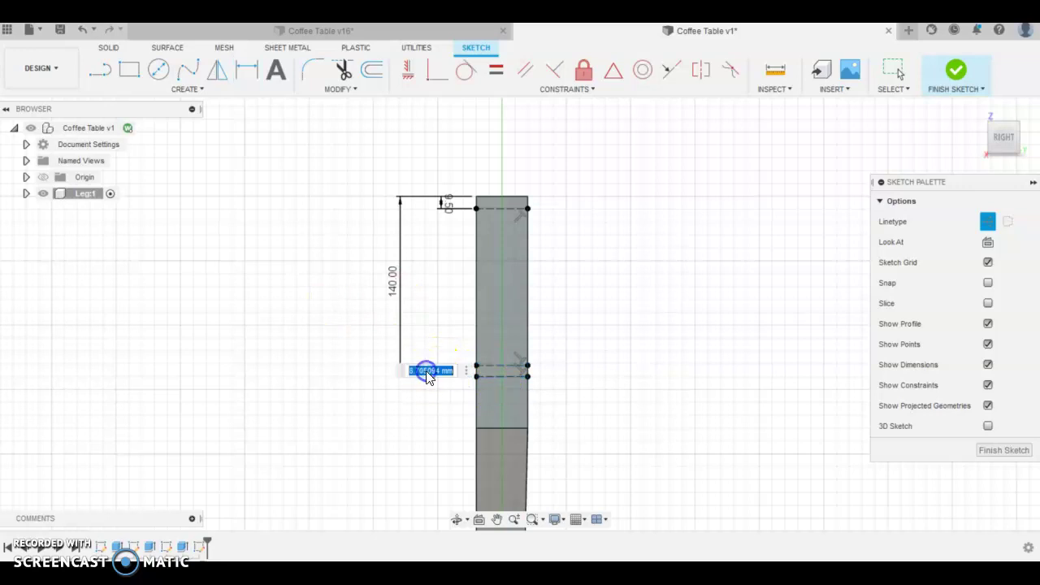
left_click(446, 204)
key("Return")
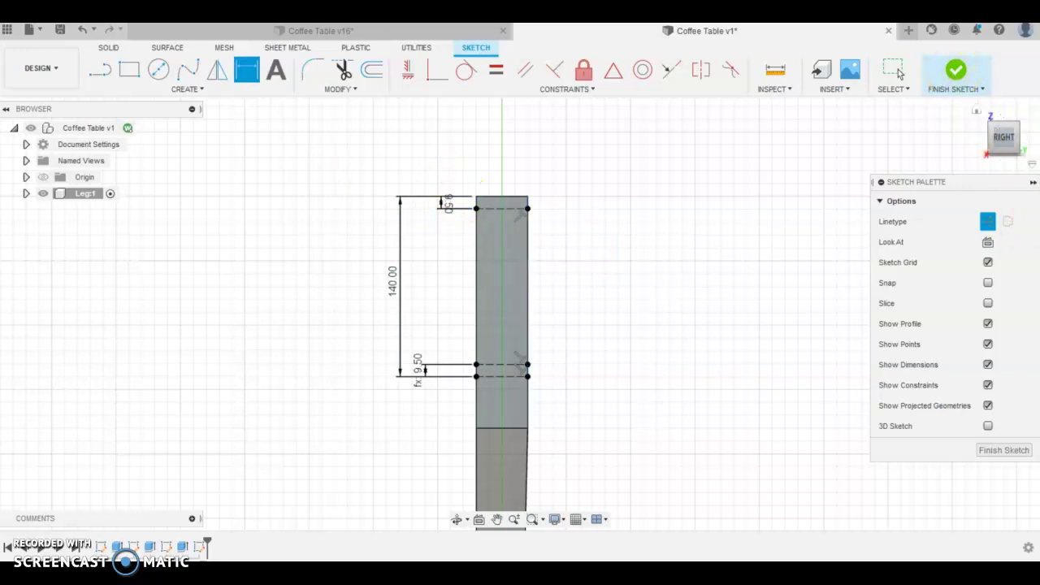
Draw a 10 mm diameter circle as normal geometry on the top construction line
left_click(159, 73)
left_click(979, 312)
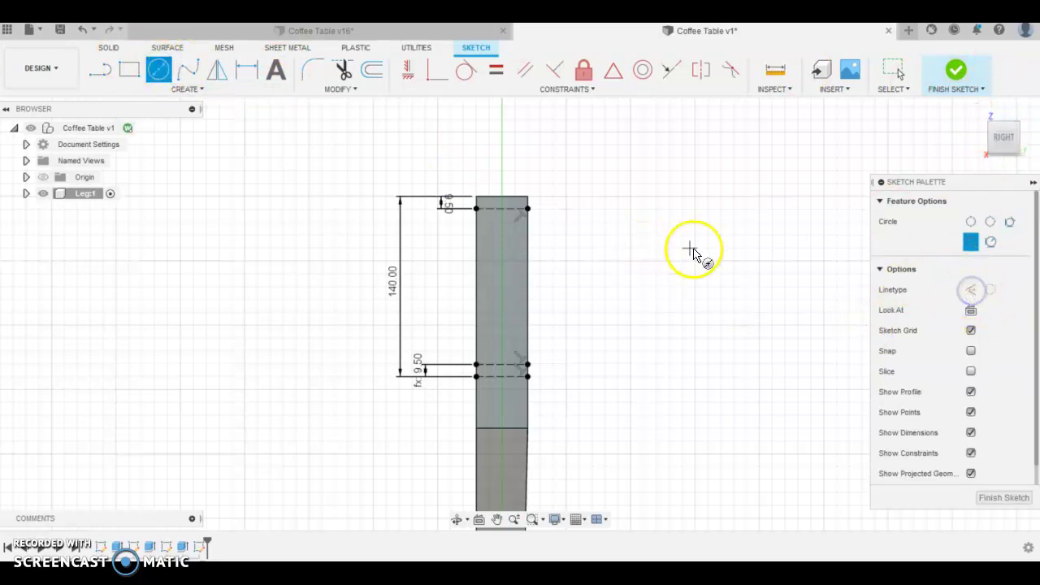
scroll(490, 212, "up", 5)
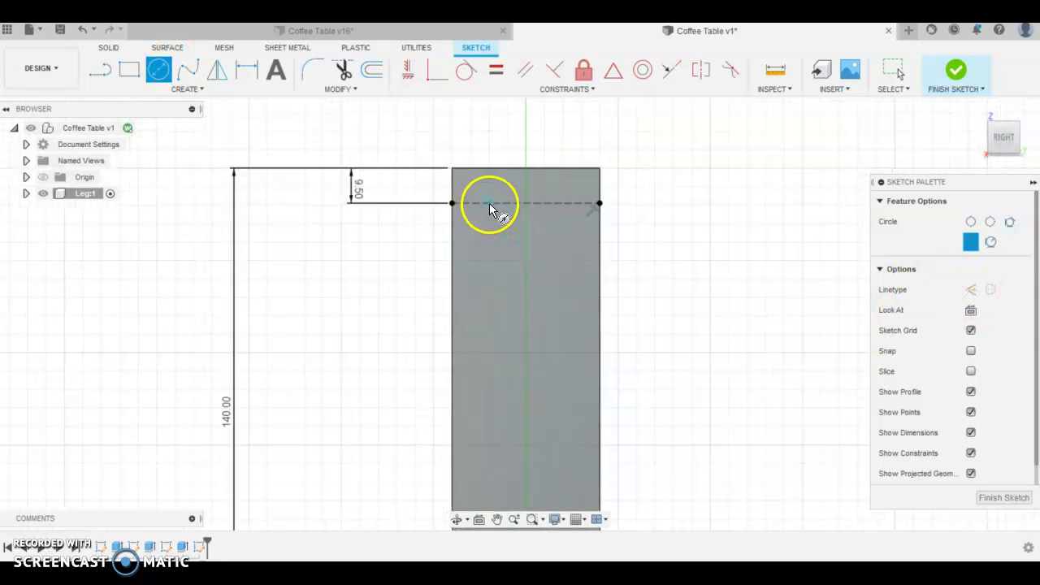
left_click(490, 203)
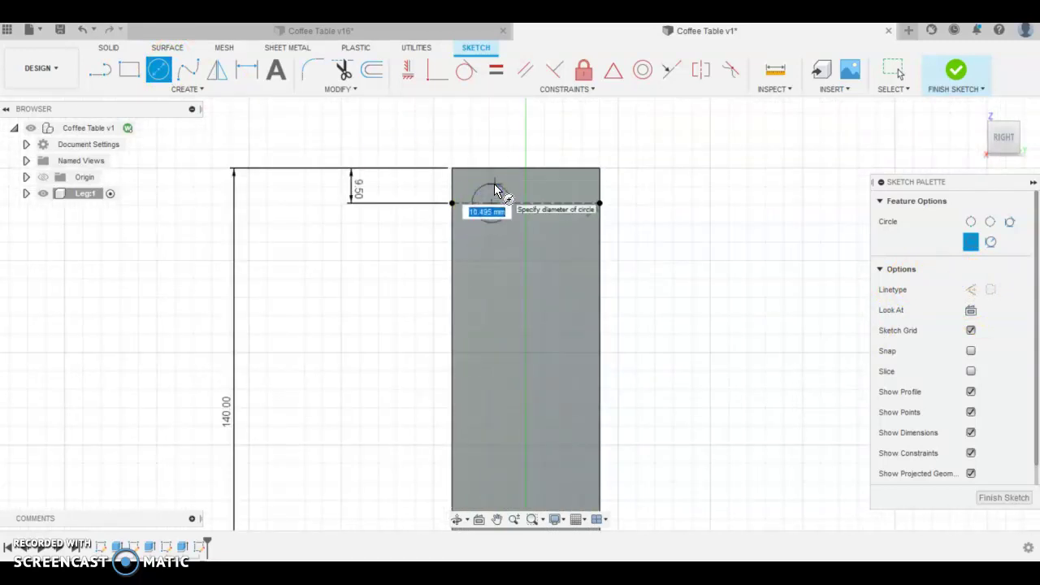
type("10")
key("Return")
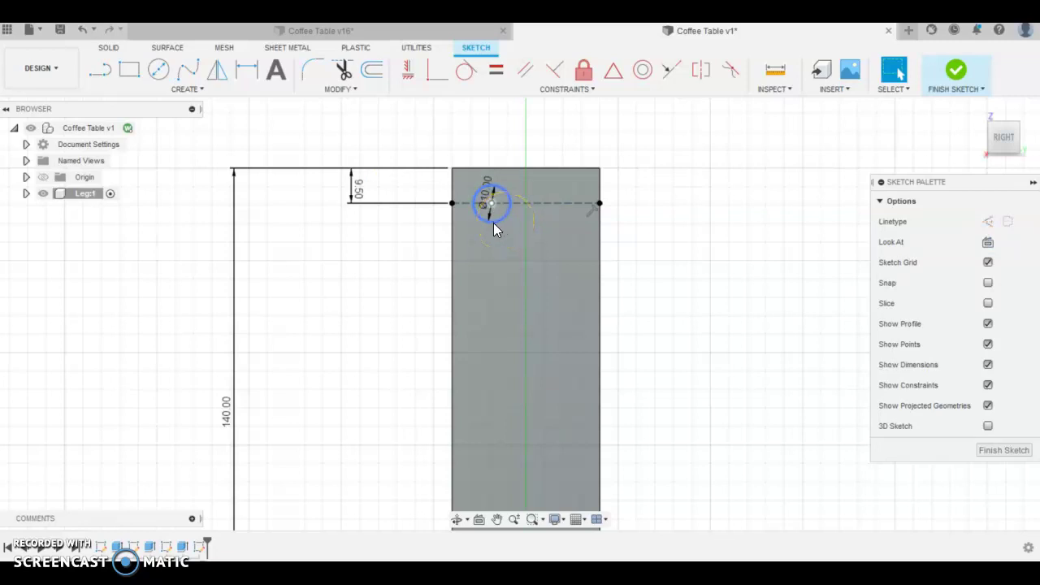
Add a second circle on the top line and two circles on the lower construction line
left_click(159, 69)
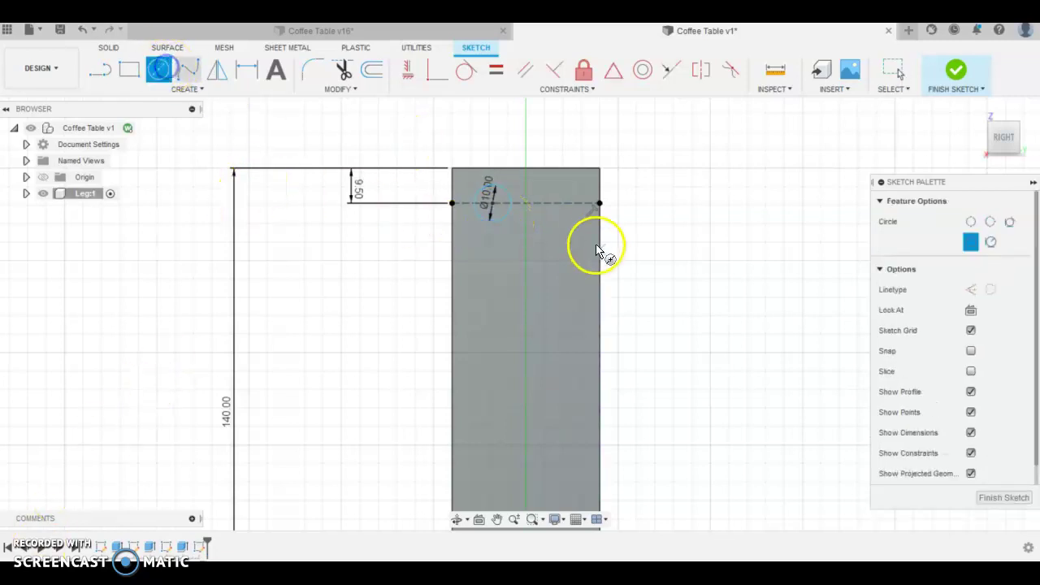
left_click(558, 209)
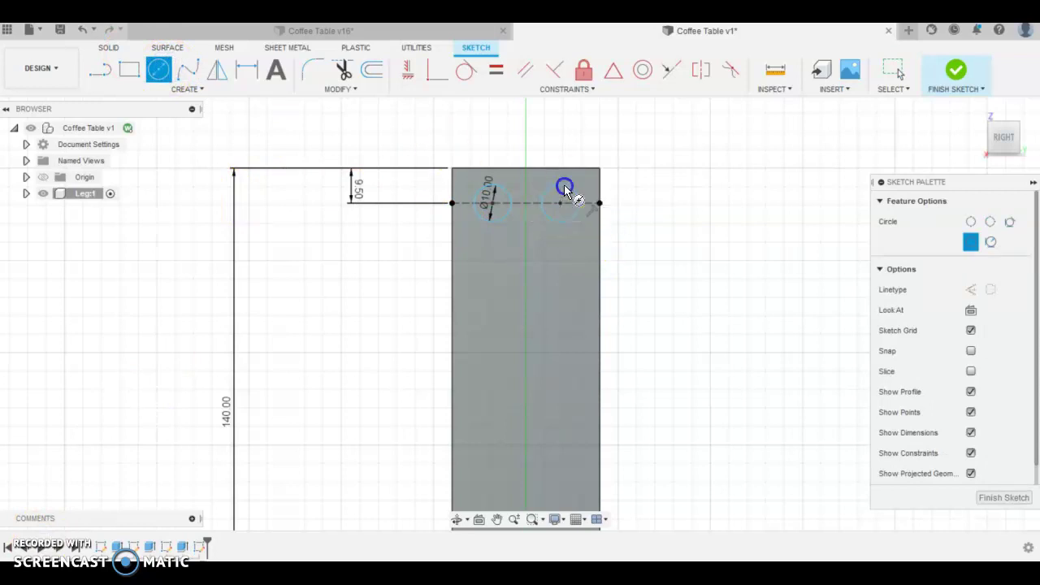
scroll(563, 312, "down", 3)
scroll(592, 359, "up", 6)
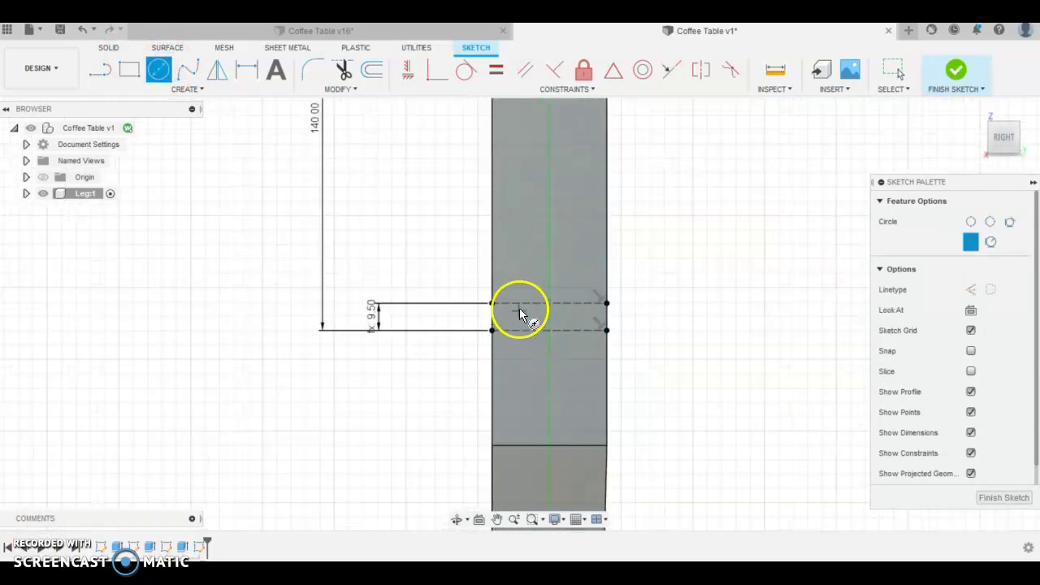
left_click(519, 308)
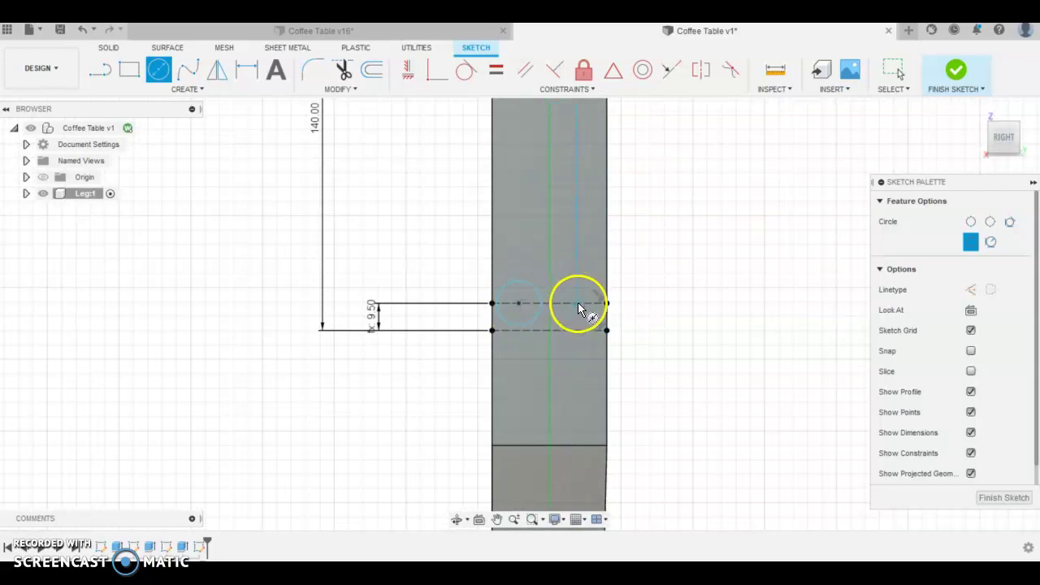
left_click(582, 303)
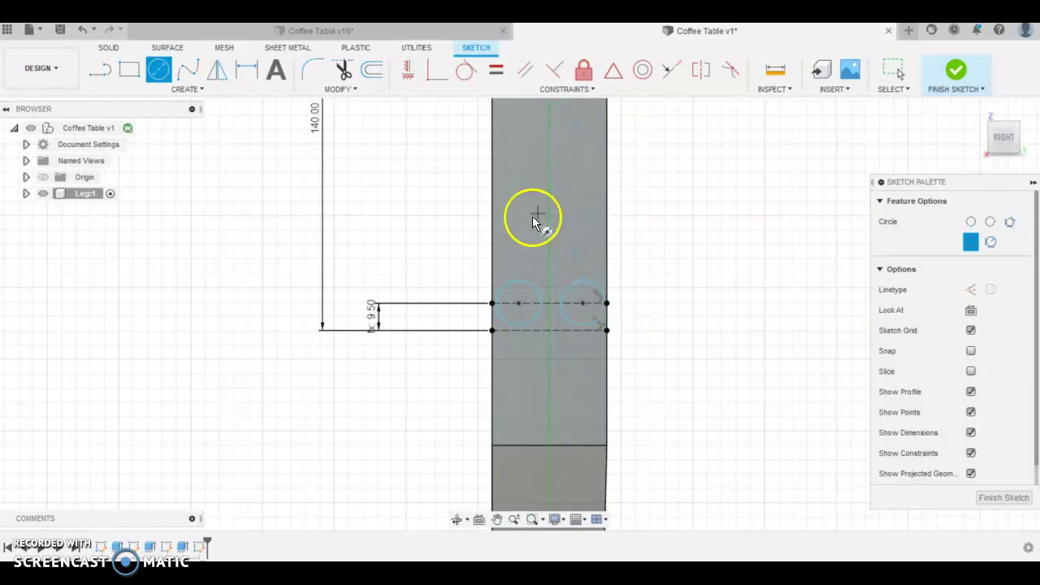
Dimension an upper circle's diameter, linked to the first circle's d15
scroll(520, 260, "down", 2)
key("d")
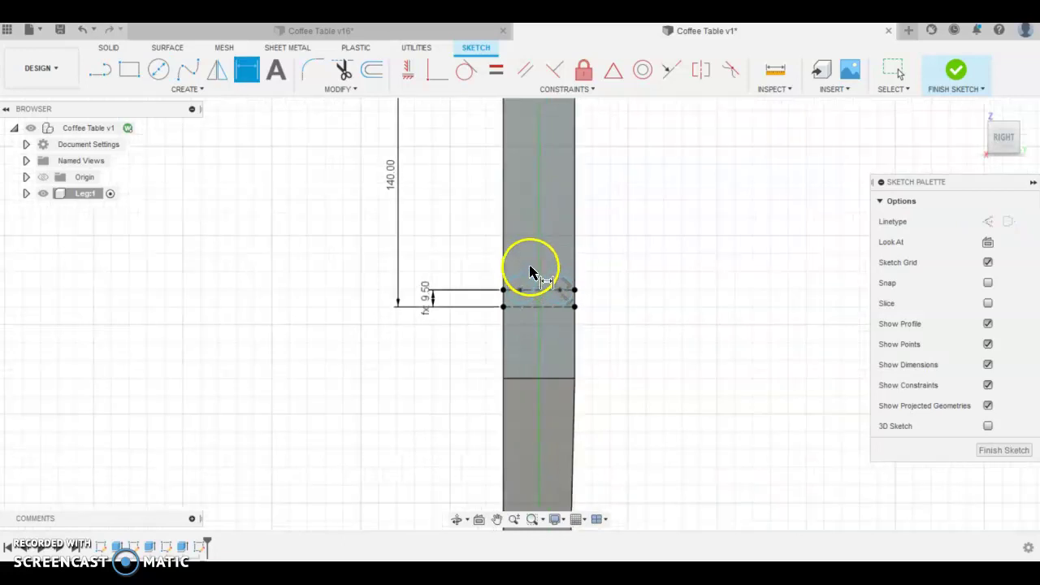
scroll(540, 215, "down", 2)
scroll(549, 146, "up", 4)
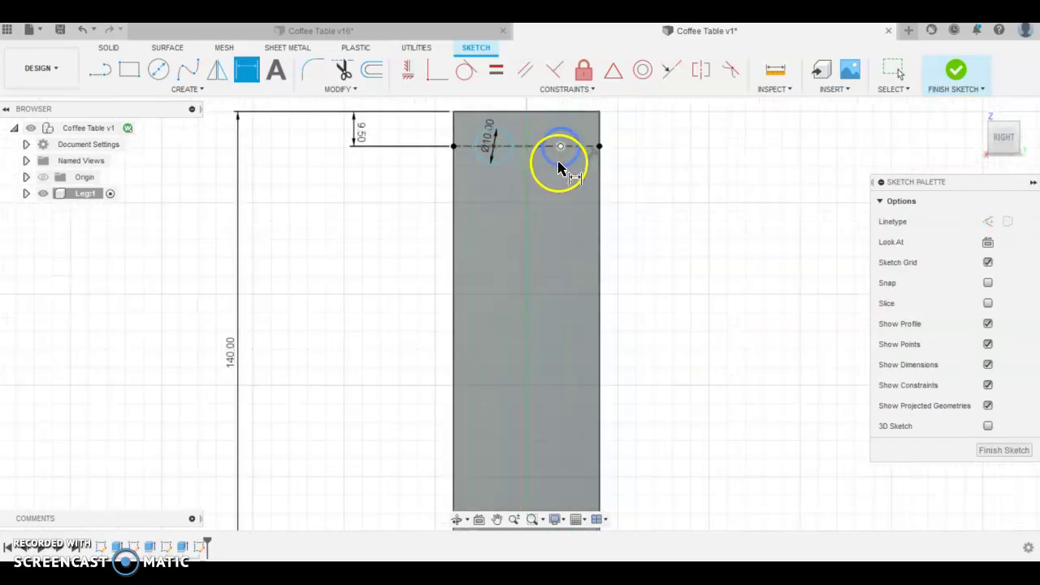
left_click(446, 128)
left_click(552, 188)
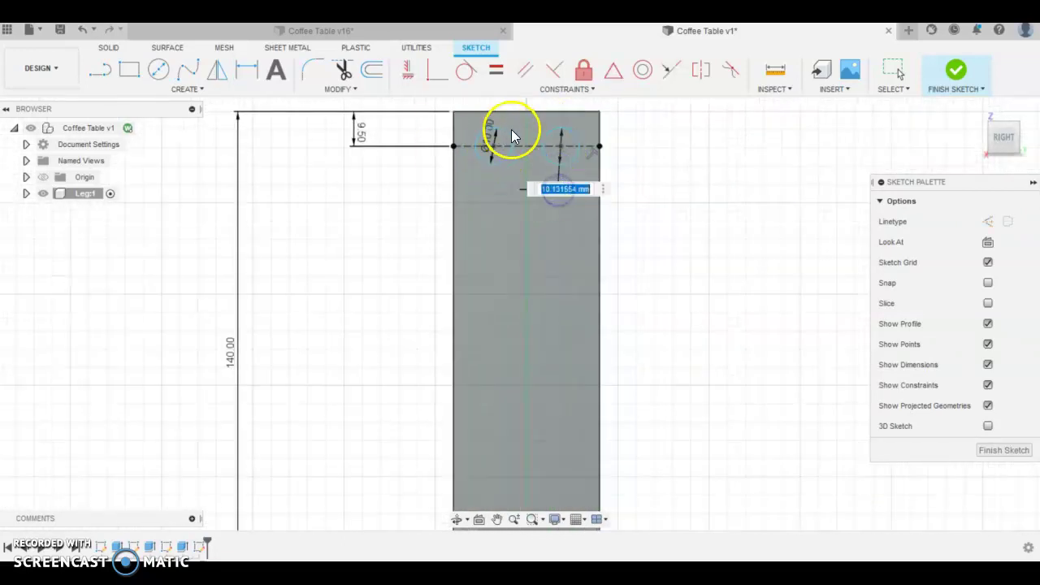
left_click(490, 126)
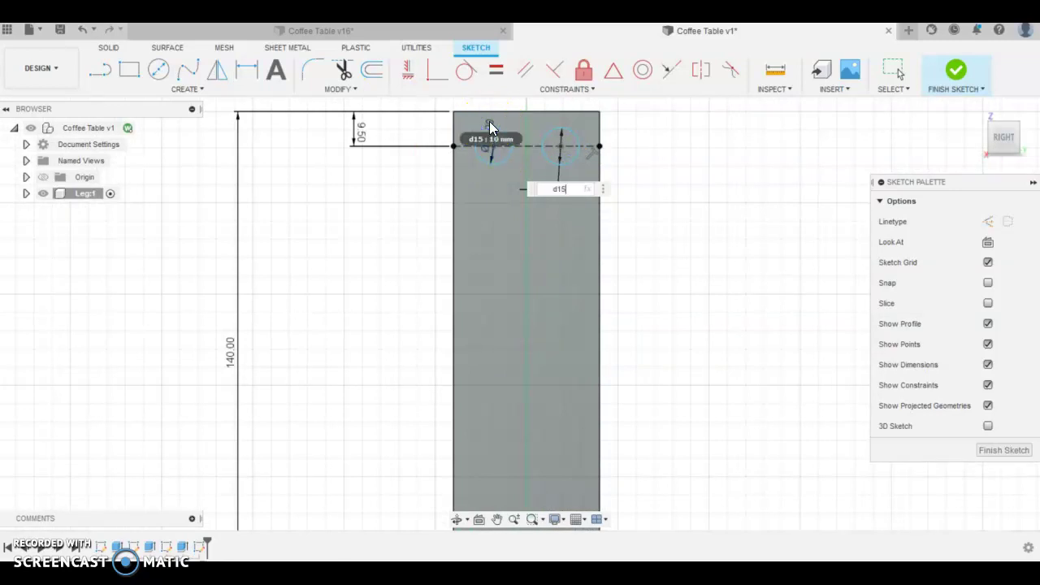
key("Return")
Dimension both lower circles' diameters, linked to the top Ø10.00
left_click(493, 142)
scroll(528, 325, "down", 4)
left_click(514, 424)
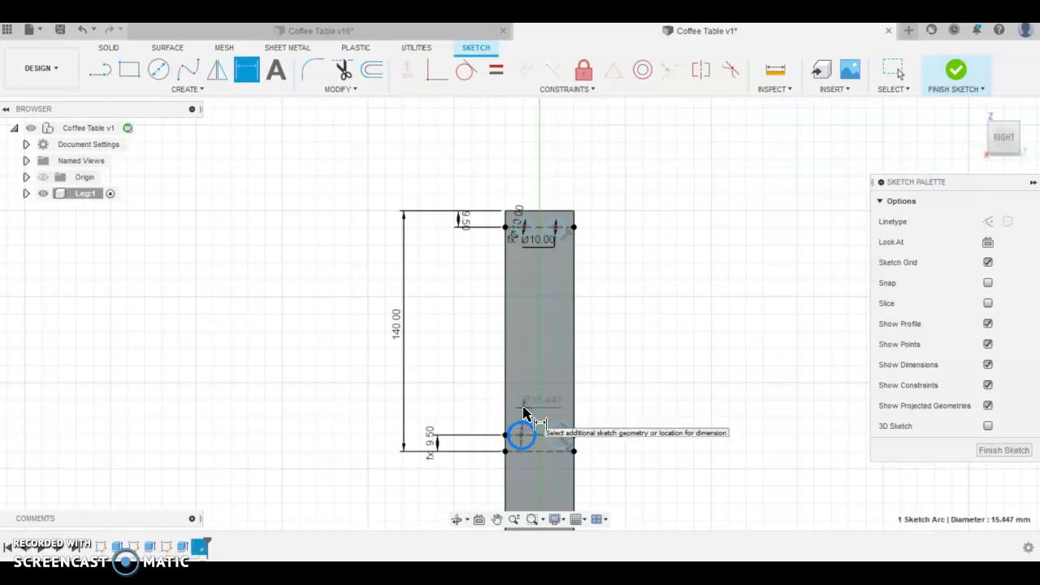
left_click(524, 404)
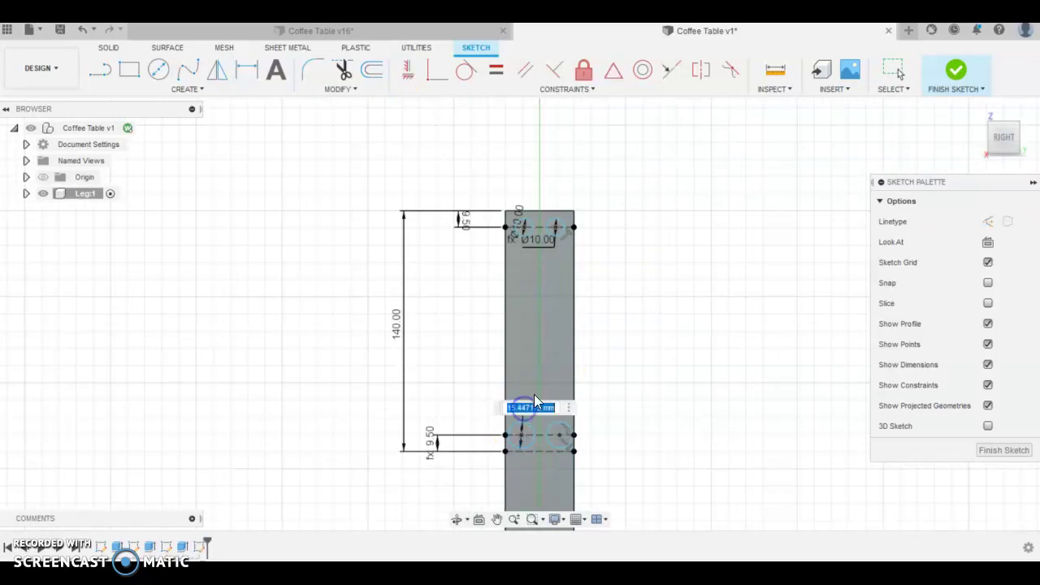
left_click(514, 235)
key("Return")
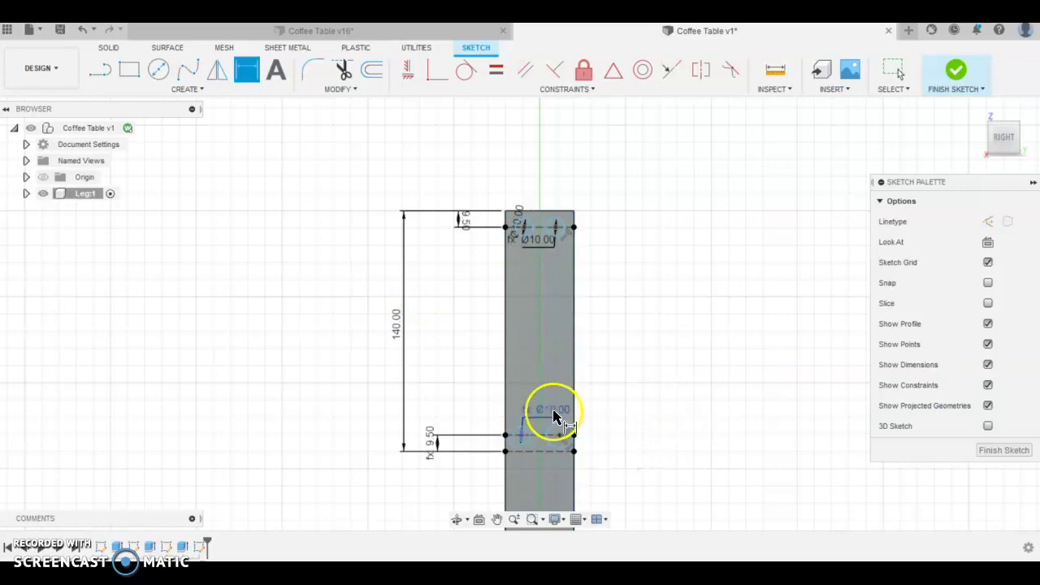
left_click(557, 428)
left_click(603, 428)
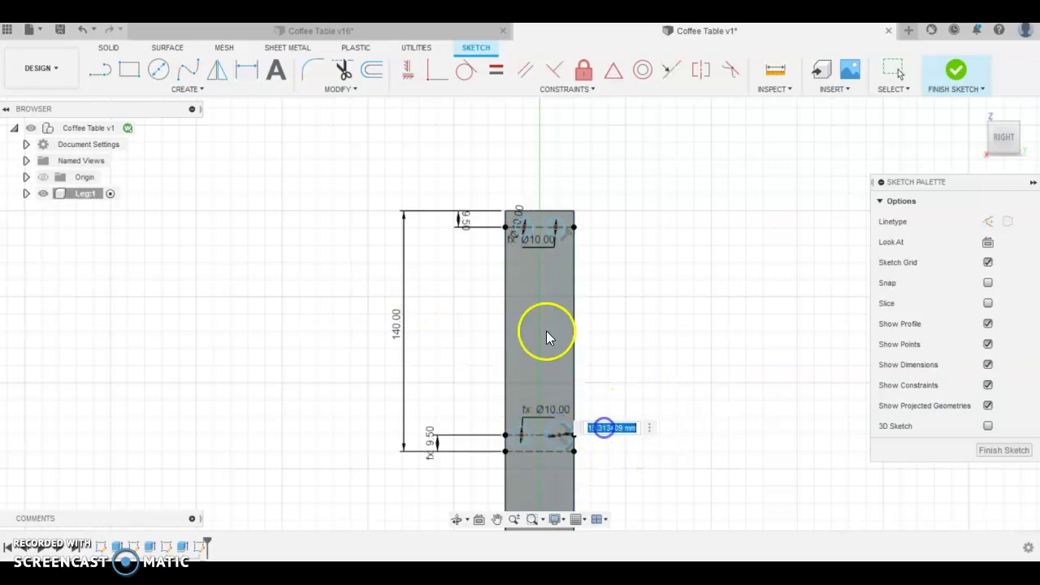
key("Return")
Dimension the remaining upper circle, setting all linked hole diameters to 12 mm
left_click(518, 233)
left_click(521, 225)
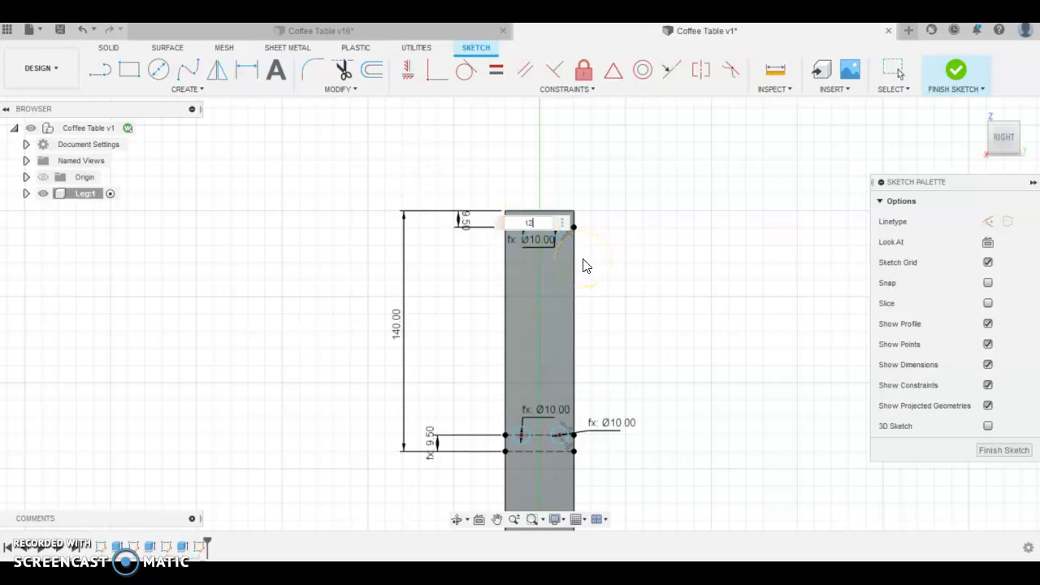
type("12")
key("Return")
left_click(417, 167)
Move the four diameter labels off the leg
left_click_drag(519, 218, 511, 185)
left_click_drag(548, 238, 583, 203)
left_click_drag(564, 402, 609, 373)
left_click_drag(591, 424, 624, 408)
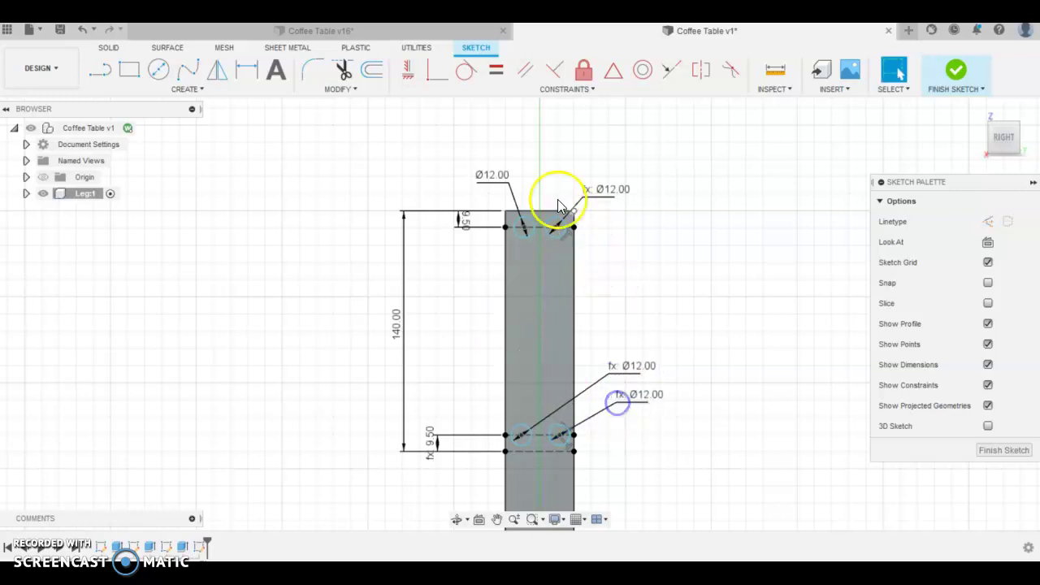
Change the shared hole diameter from 12 mm to 10 mm
double_click(480, 176)
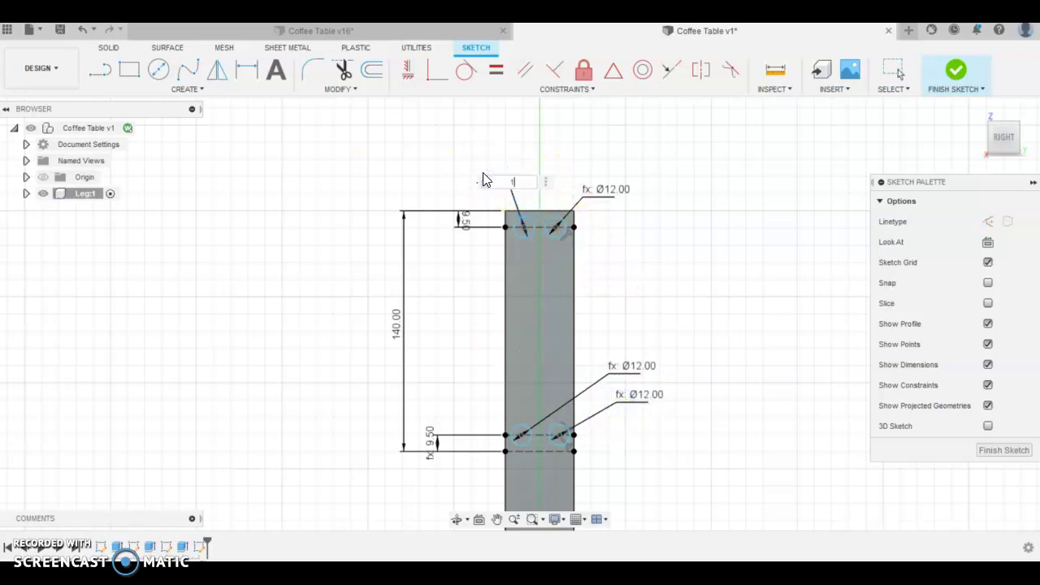
type("10")
key("Return")
scroll(605, 317, "up", 2)
scroll(549, 233, "up", 1)
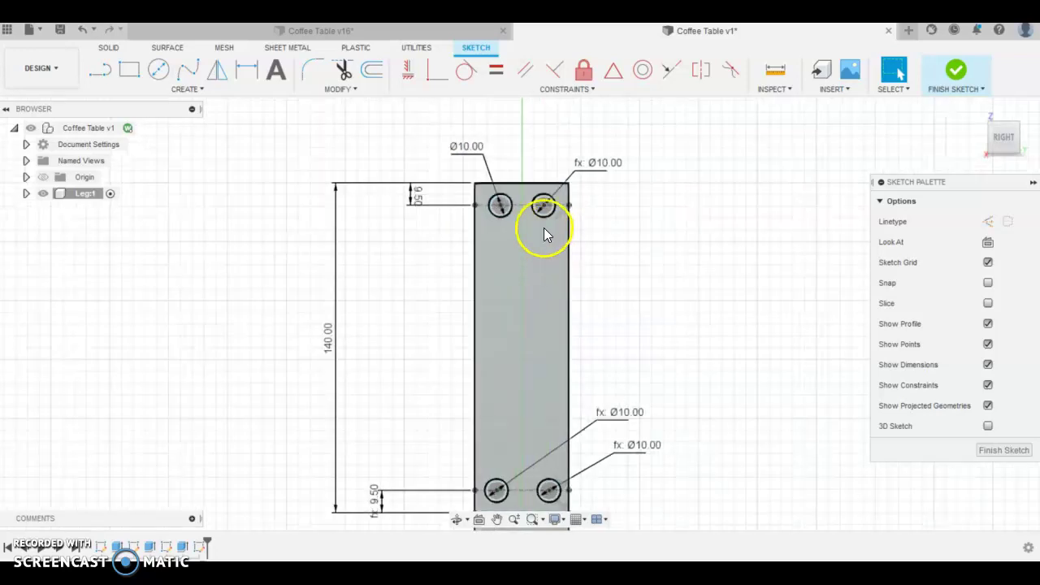
Place the top-right and top-left hole centres 9 mm from their side edges
key("d")
left_click(544, 206)
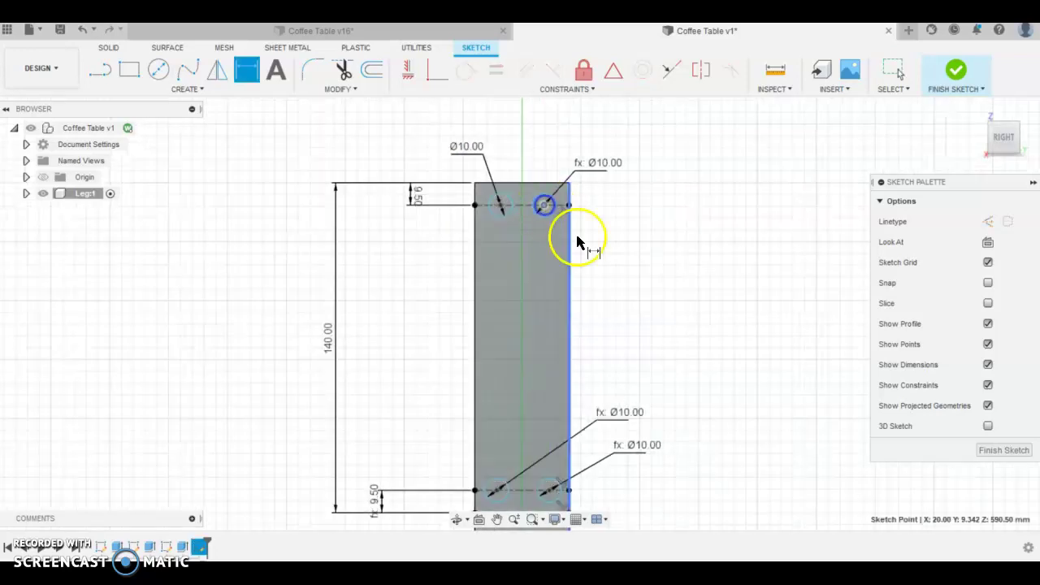
left_click(568, 230)
left_click(557, 144)
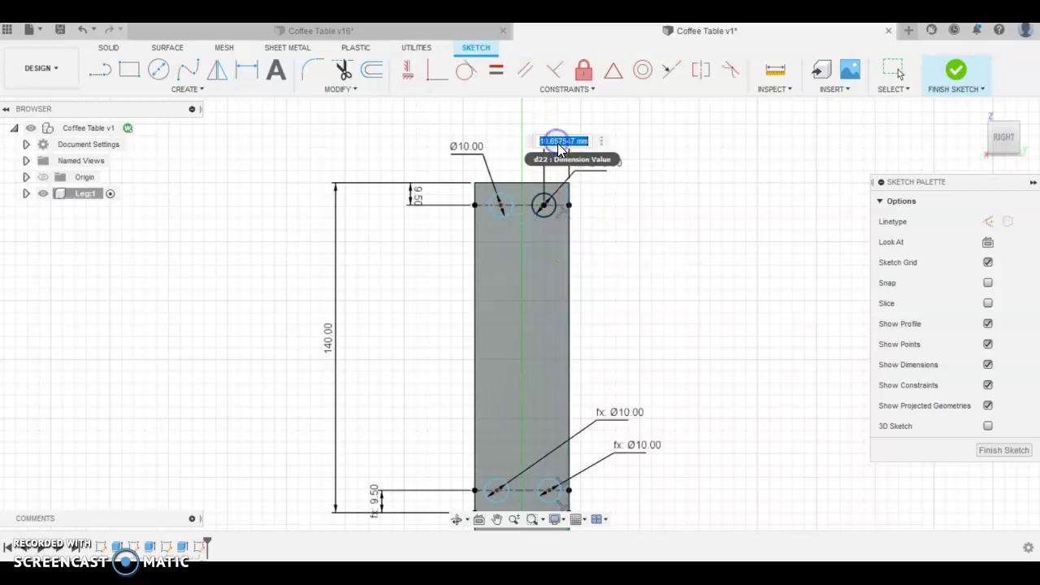
type("9")
key("Return")
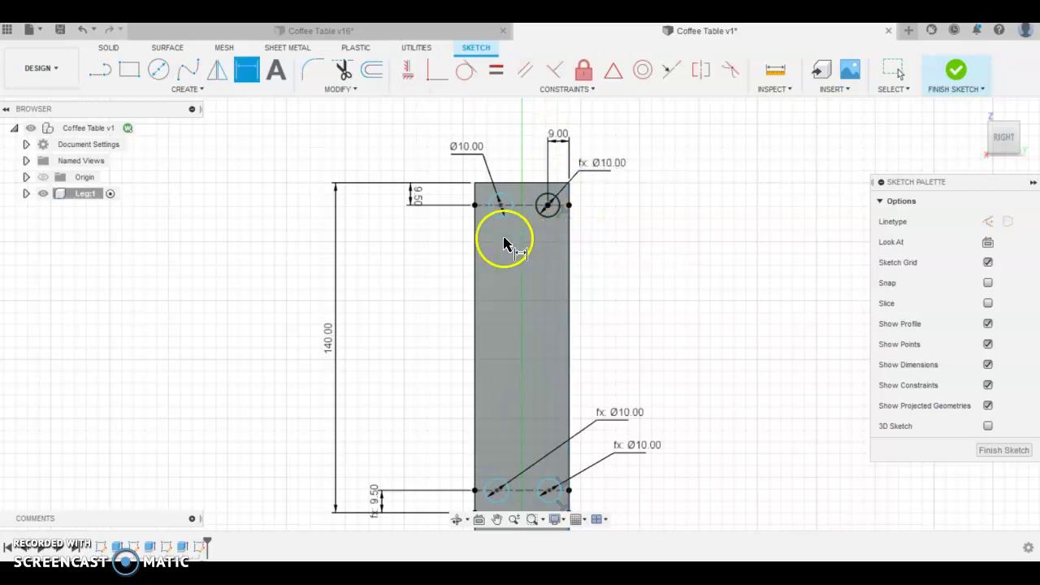
left_click(501, 208)
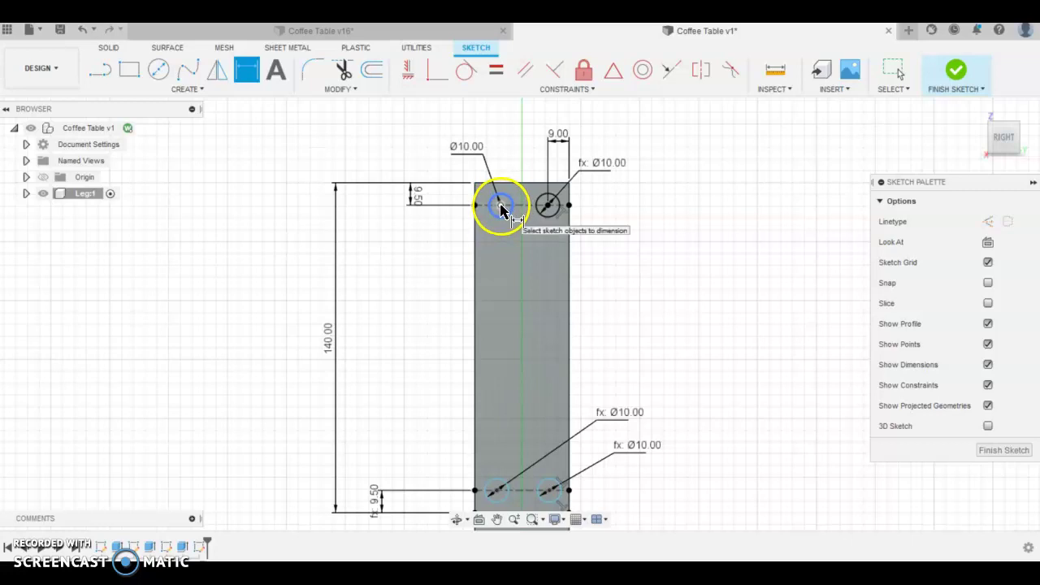
left_click(501, 208)
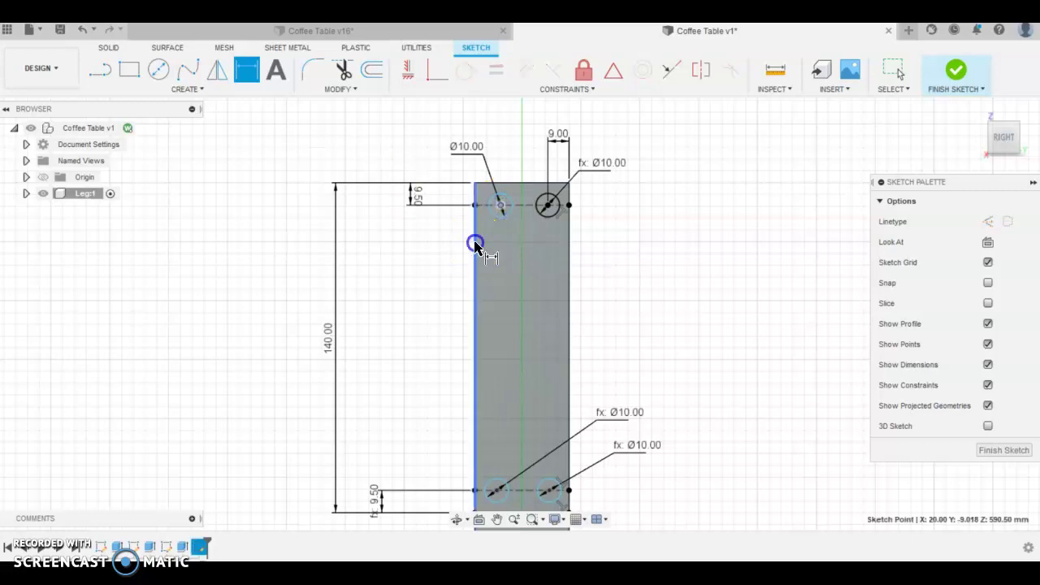
left_click(480, 130)
left_click(558, 199)
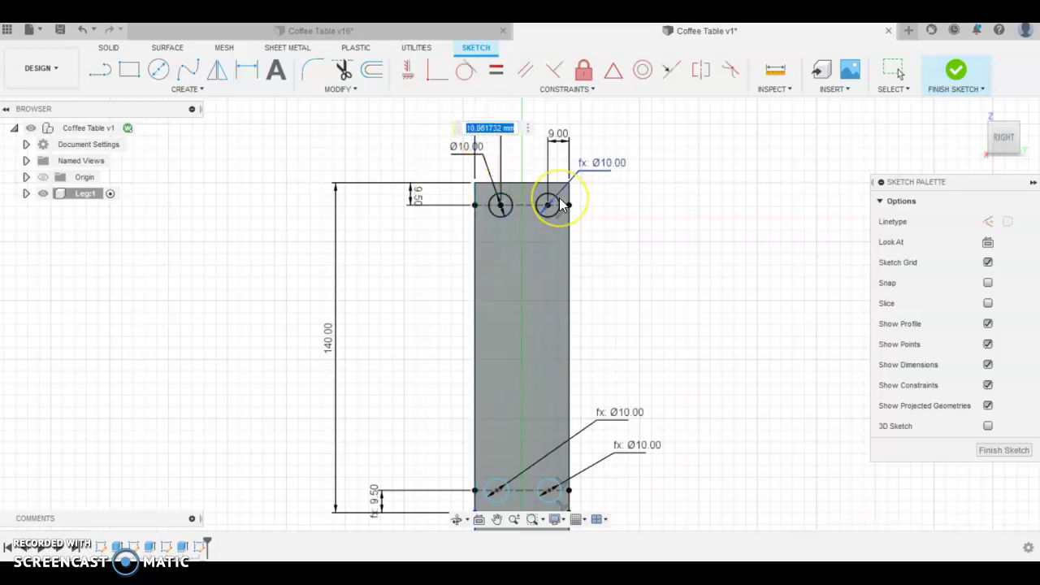
type("9")
key("Return")
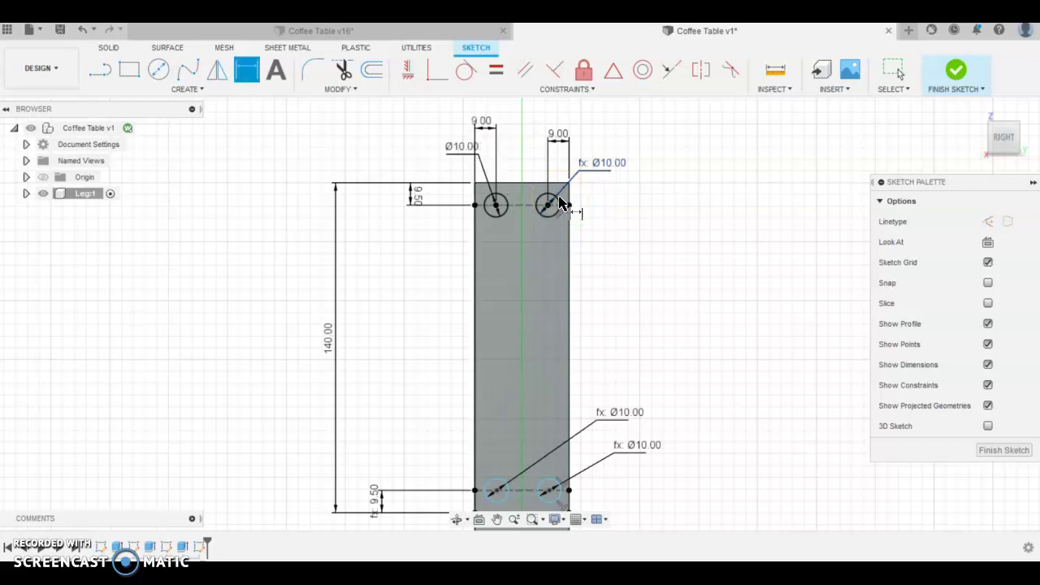
Set the lower holes 9 mm from their edges, linking the left one to d22
left_click(495, 490)
left_click(475, 481)
left_click(431, 456)
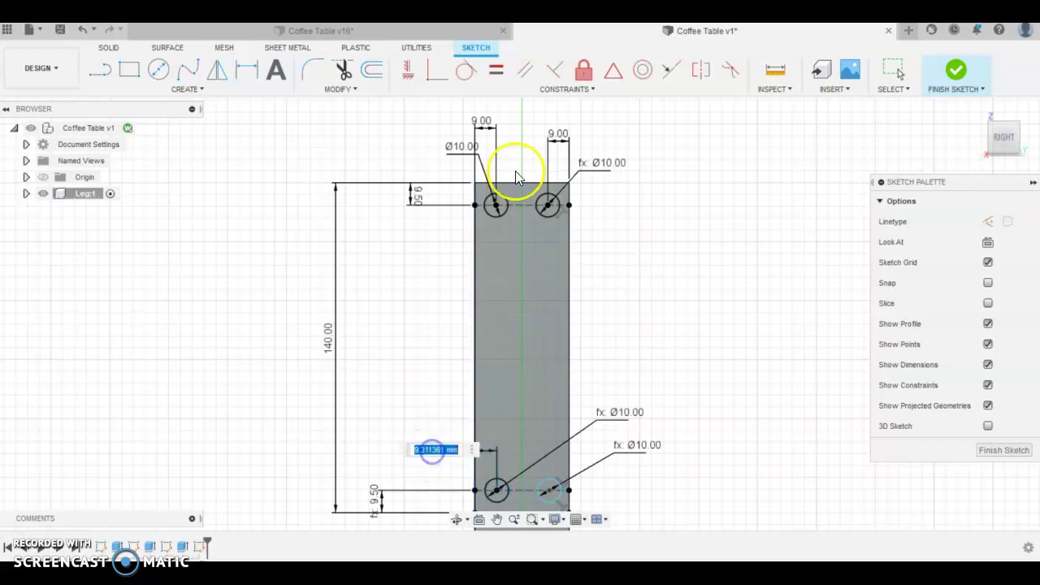
left_click(557, 136)
key("Return")
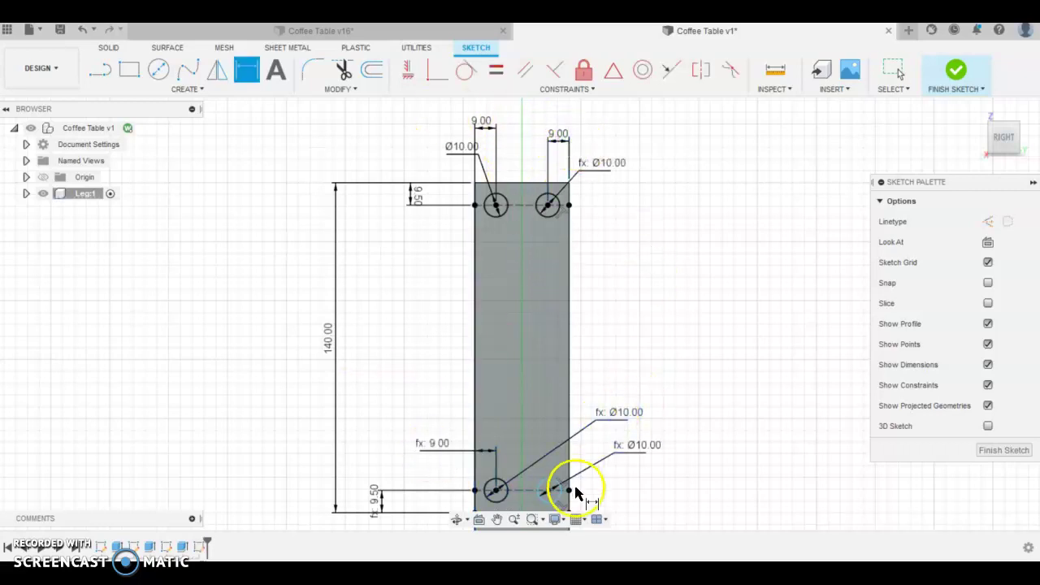
left_click(552, 491)
left_click(570, 481)
left_click(607, 382)
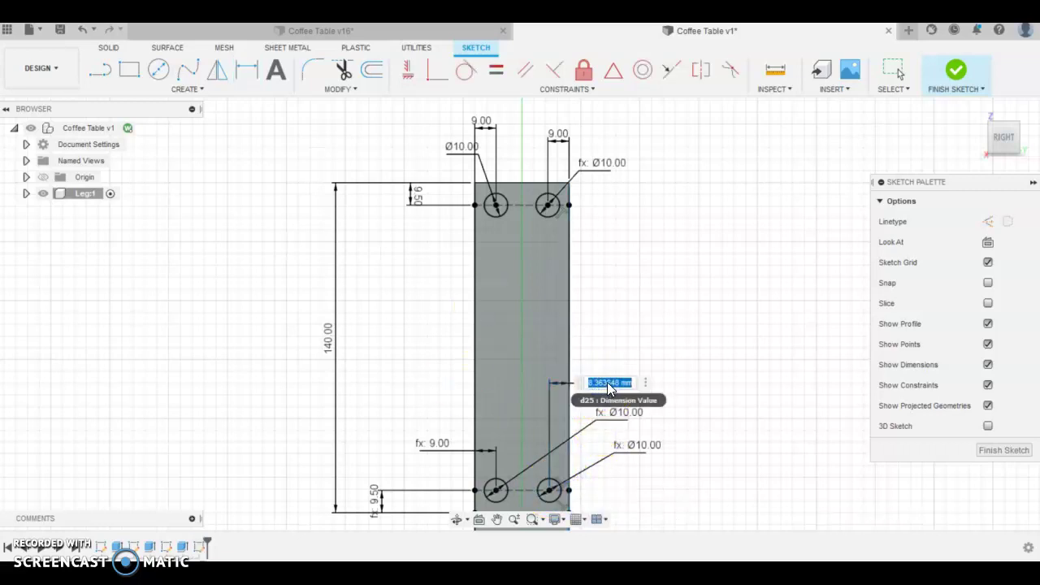
type("9")
key("Return")
left_click(632, 345)
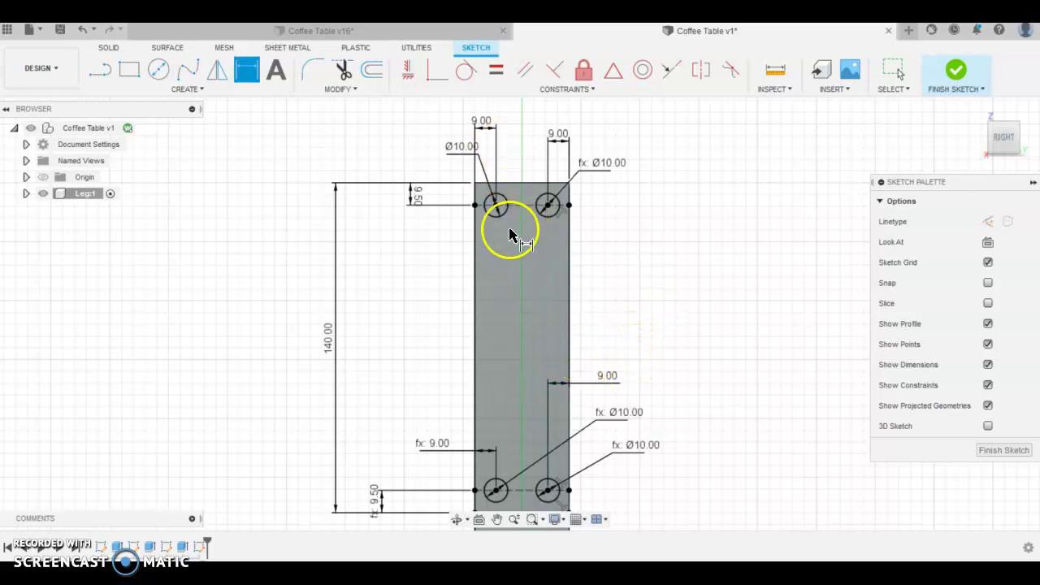
Add a 22 mm reference spacing dimension between the top holes, then orbit to 3D
left_click(497, 207)
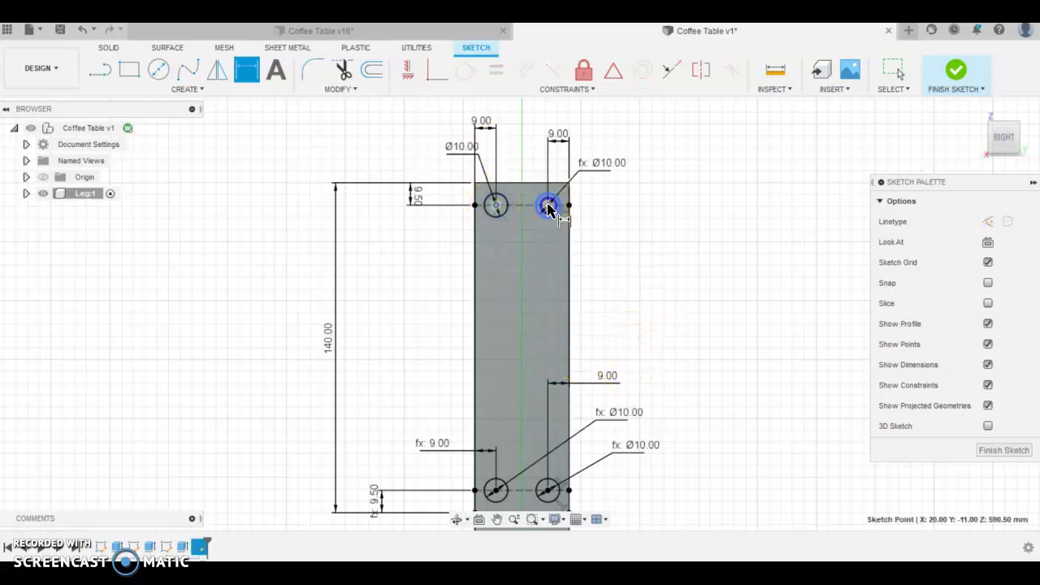
left_click(547, 205)
left_click(525, 145)
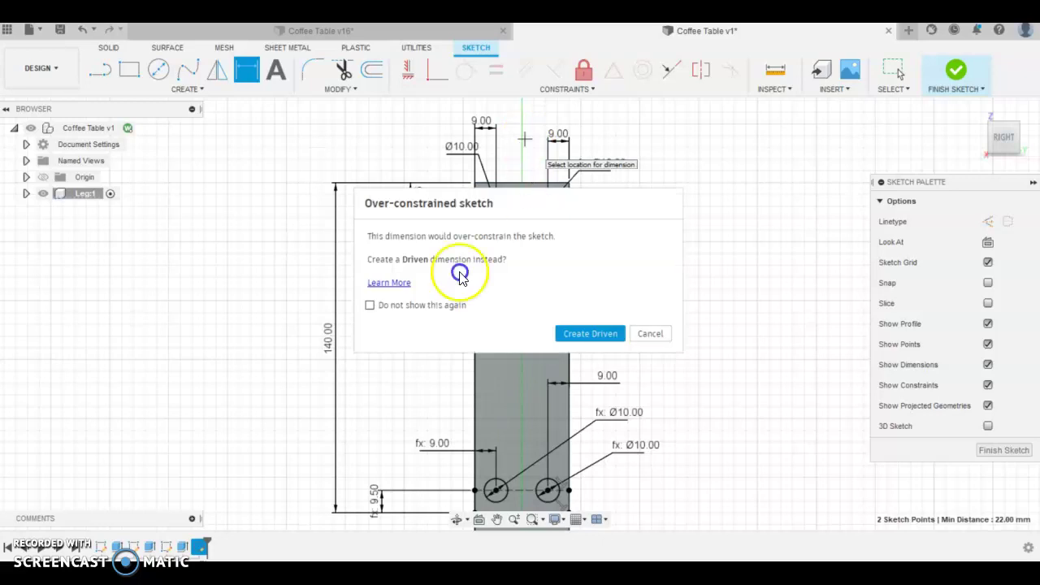
left_click(599, 333)
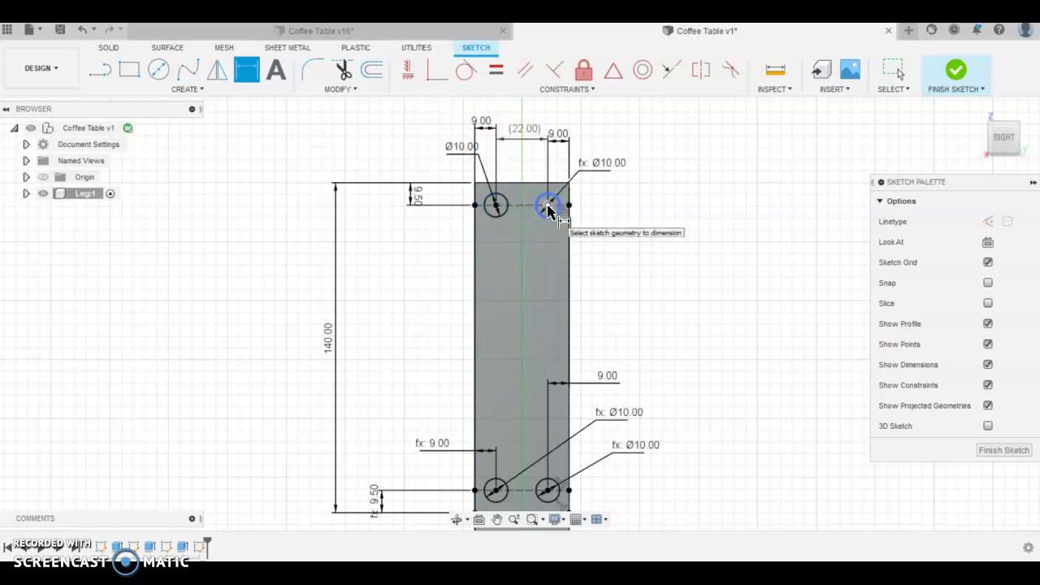
left_click_drag(580, 213, 608, 230)
mouse_move(608, 231)
middle_mouse_down("shift")
mouse_move(634, 253)
mouse_move(801, 251)
mouse_move(695, 290)
mouse_move(661, 336)
mouse_move(724, 287)
middle_mouse_up("shift")
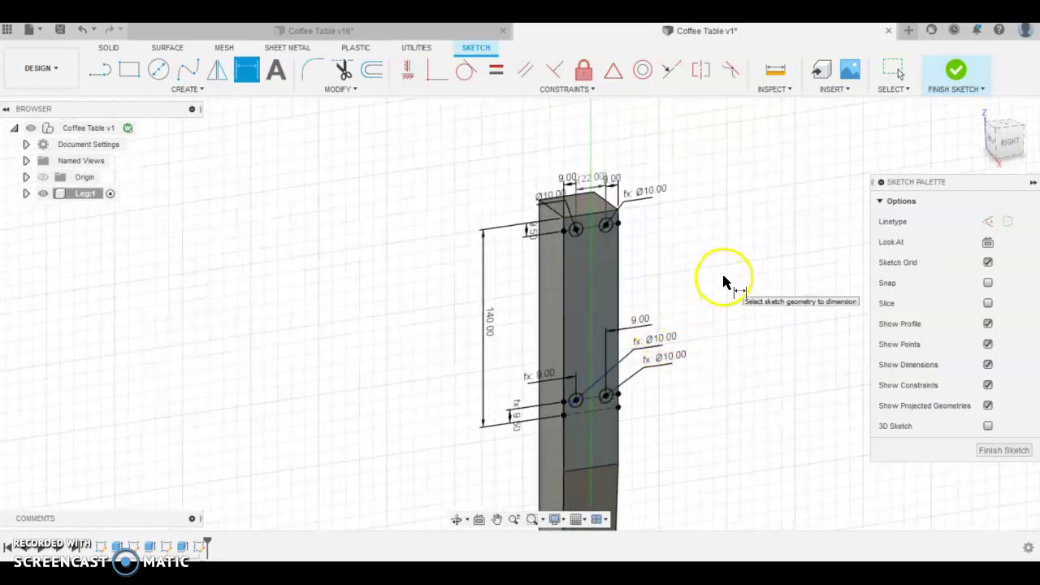
Finish the sketch and extrude-cut the four hole circles into the leg
left_click(955, 70)
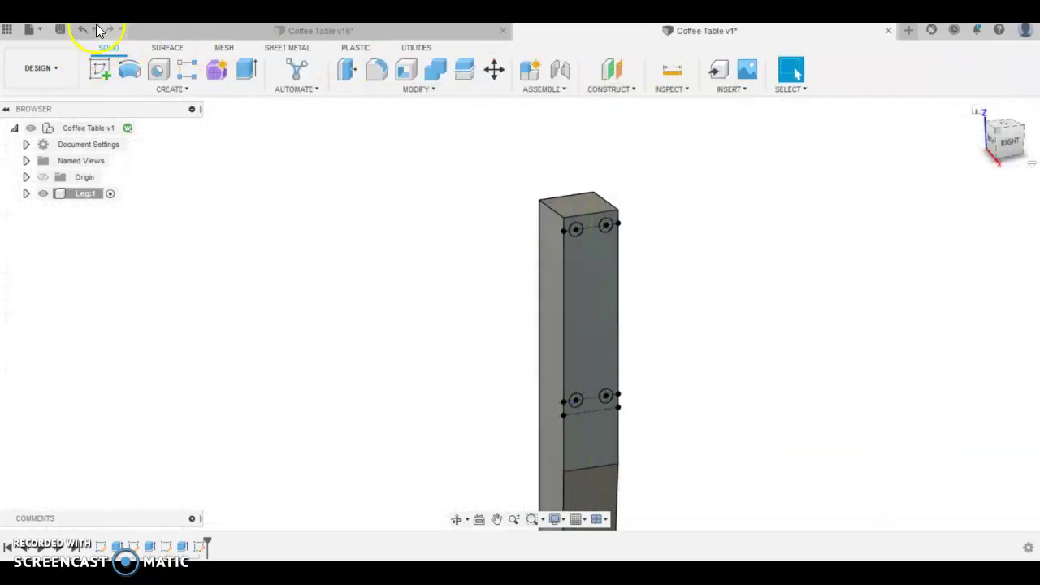
left_click(247, 70)
scroll(557, 276, "up", 3)
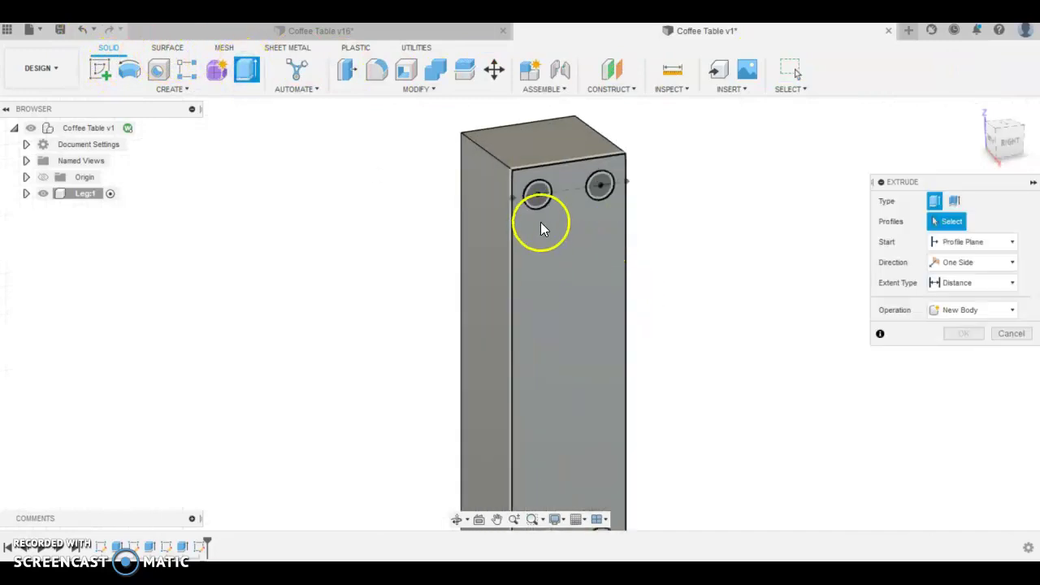
left_click(537, 199)
left_click(599, 185)
scroll(569, 329, "down", 2)
scroll(557, 398, "up", 3)
left_click(562, 390)
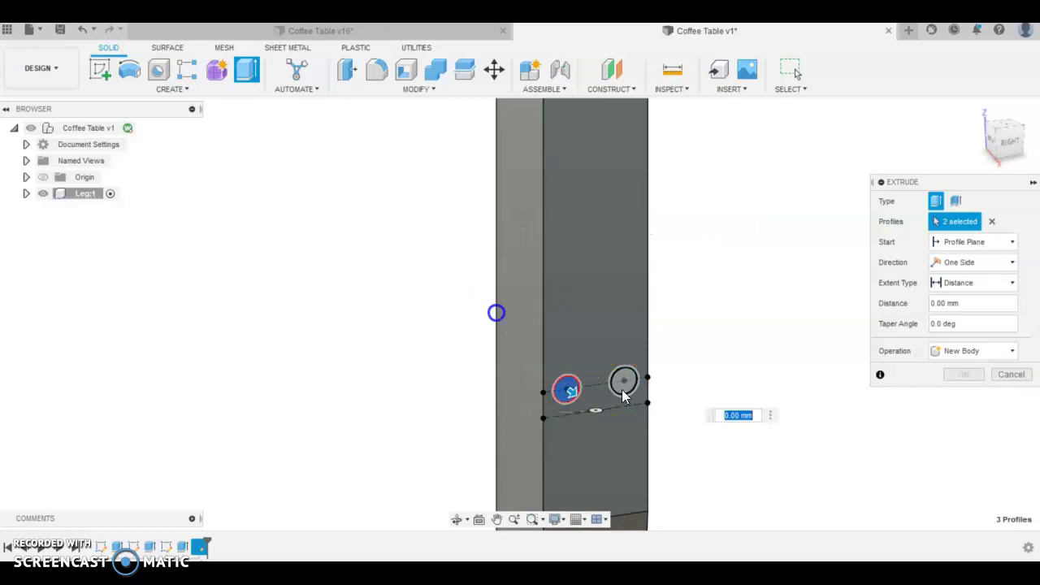
left_click(626, 383)
left_click_drag(626, 383, 608, 369)
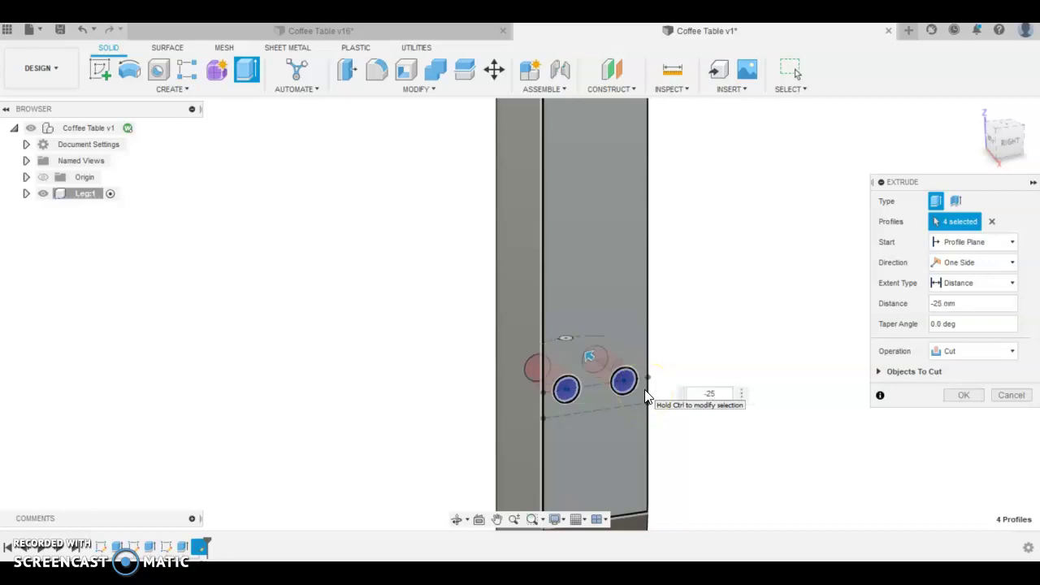
key("Return")
Orbit the leg round to its back and select the adjacent blank face
scroll(646, 397, "down", 5)
middle_click_drag(645, 390, 697, 368, "shift")
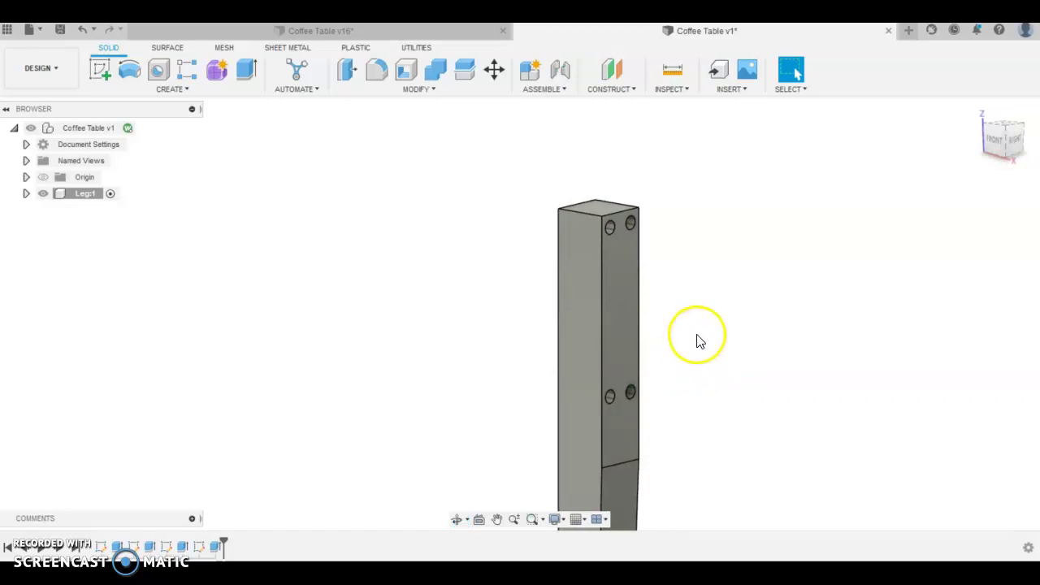
middle_click_drag(541, 267, 646, 323, "shift")
key("Escape")
scroll(645, 395, "down", 8)
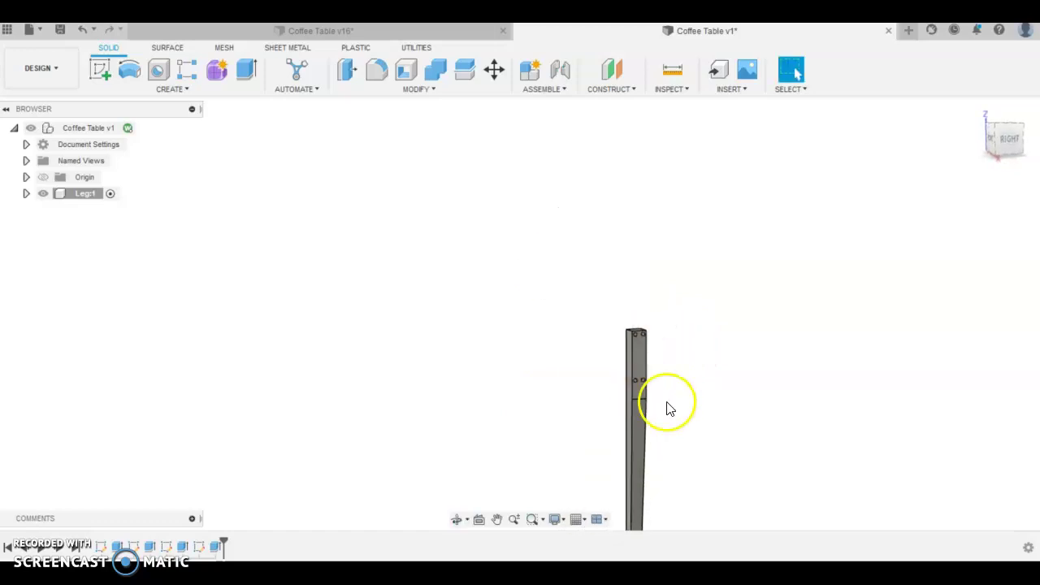
middle_click_drag(671, 398, 563, 363, "shift")
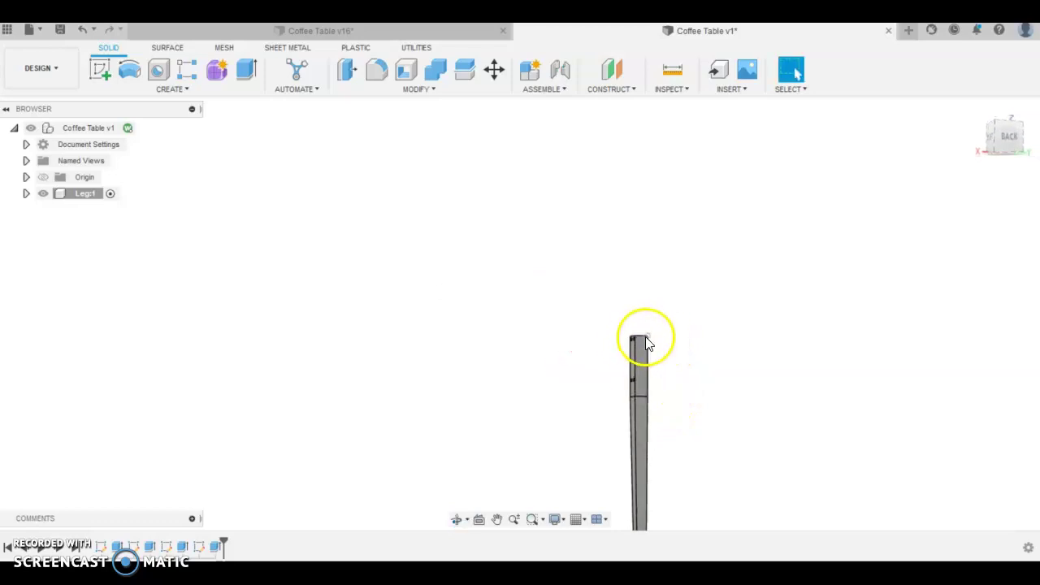
left_click(642, 388)
scroll(642, 386, "up", 3)
scroll(640, 370, "up", 2)
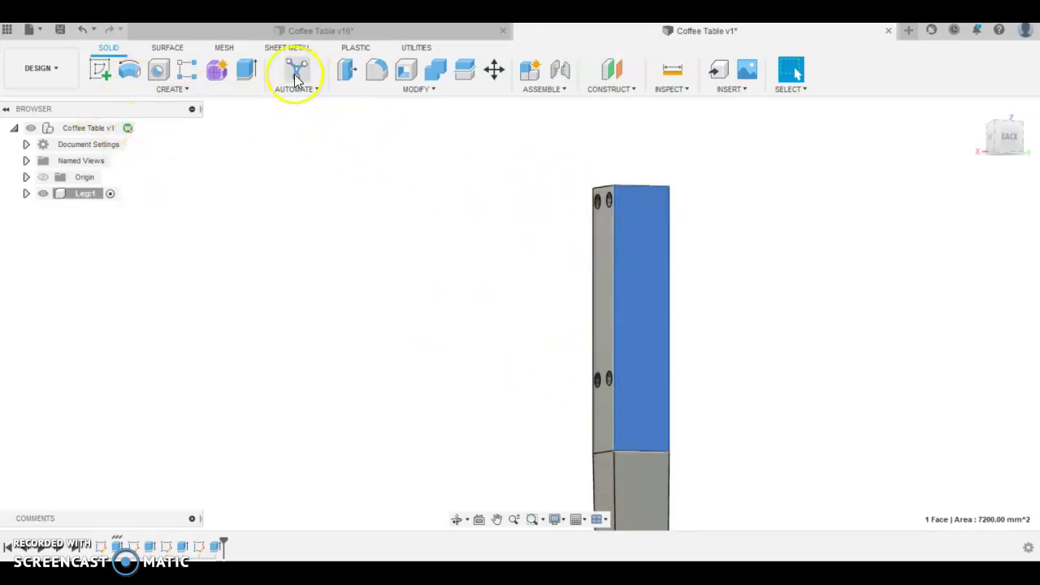
Sketch a vertical and a horizontal construction line on the selected face
left_click(101, 68)
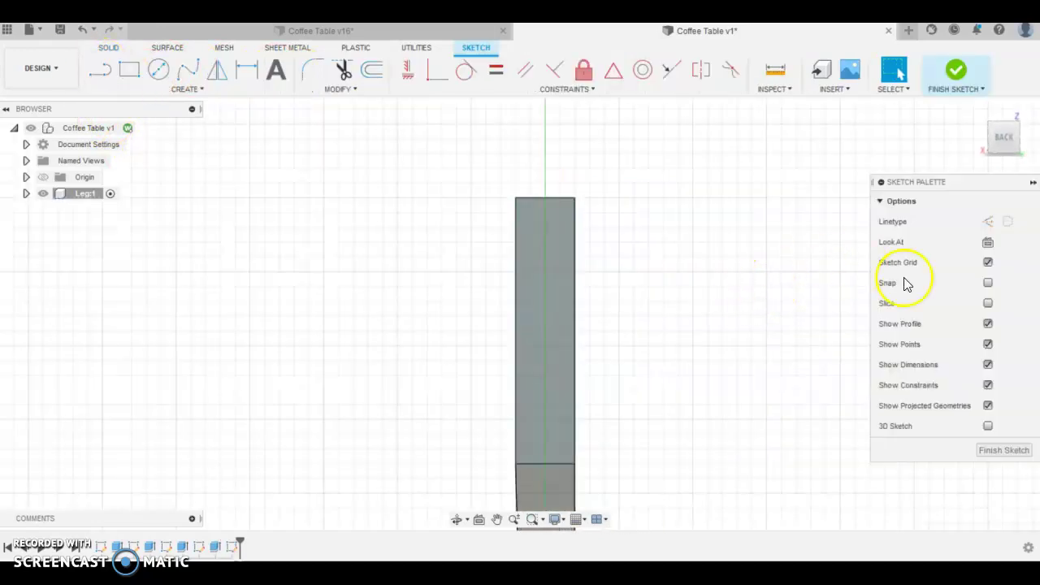
left_click(986, 222)
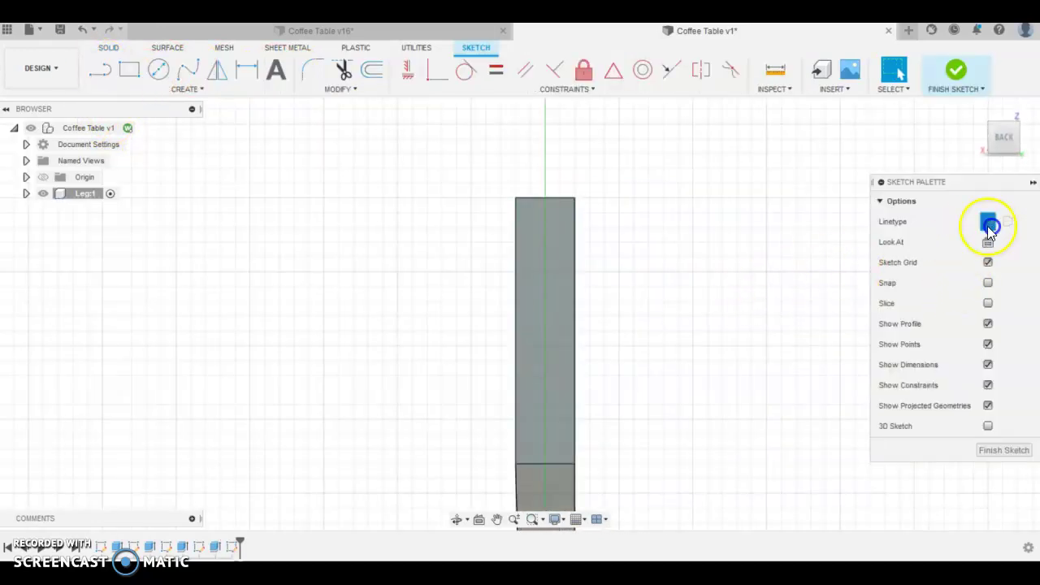
left_click(94, 68)
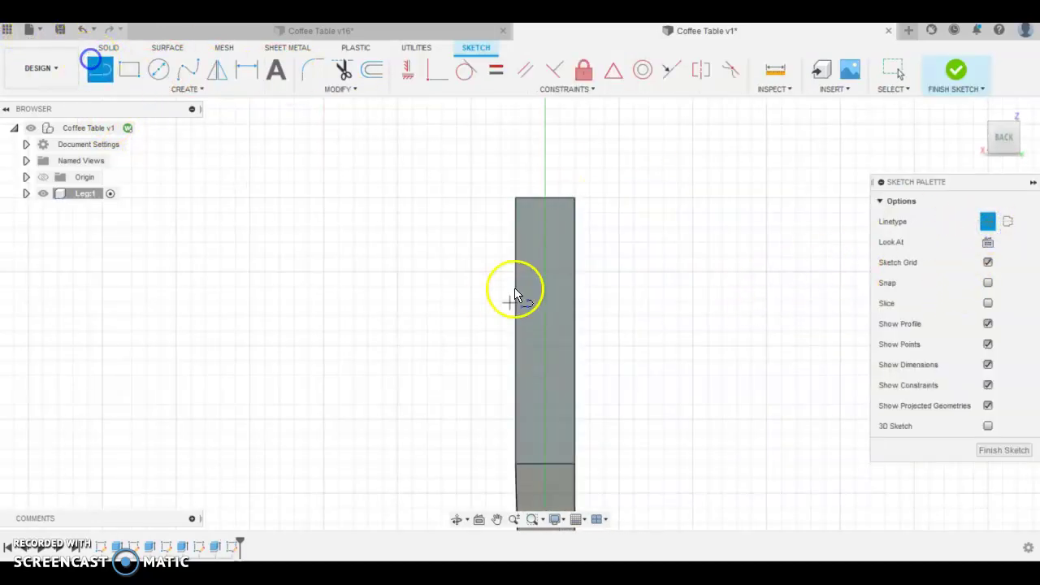
left_click(561, 198)
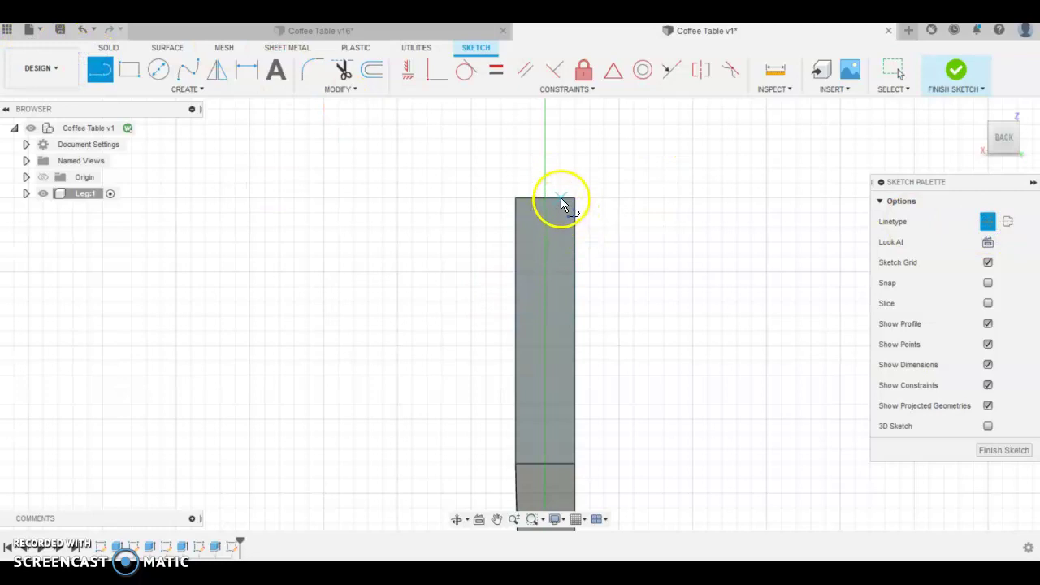
double_click(562, 464)
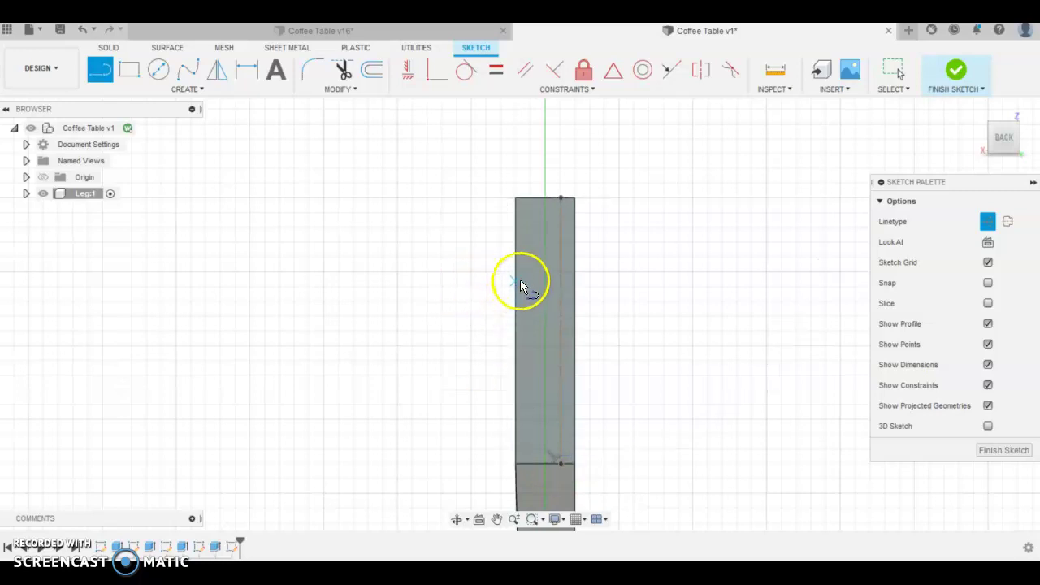
left_click(521, 423)
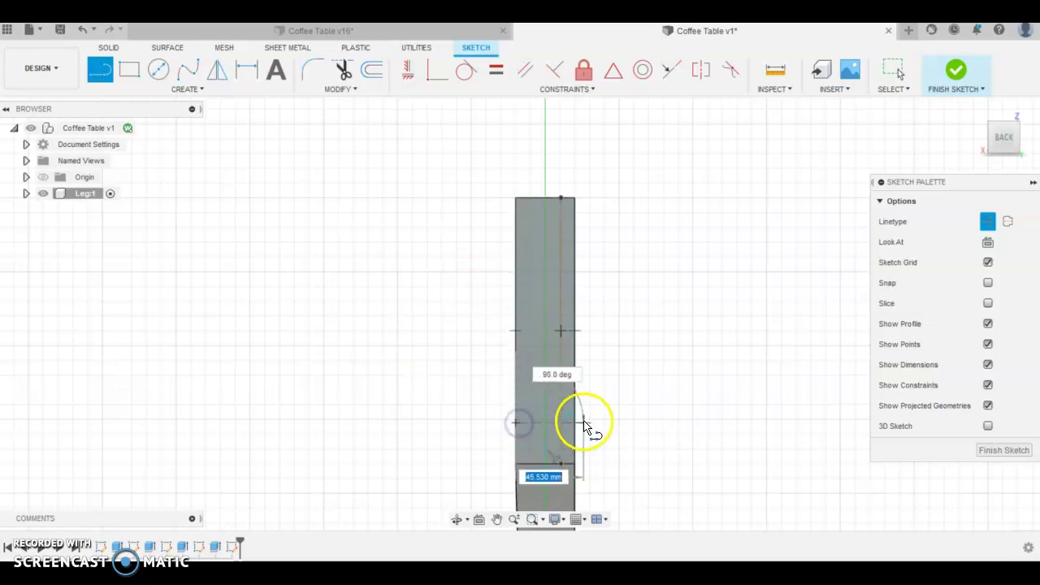
double_click(576, 423)
Dimension the horizontal construction line 140 mm below the leg's top
key("d")
left_click(539, 201)
left_click(541, 423)
left_click(605, 330)
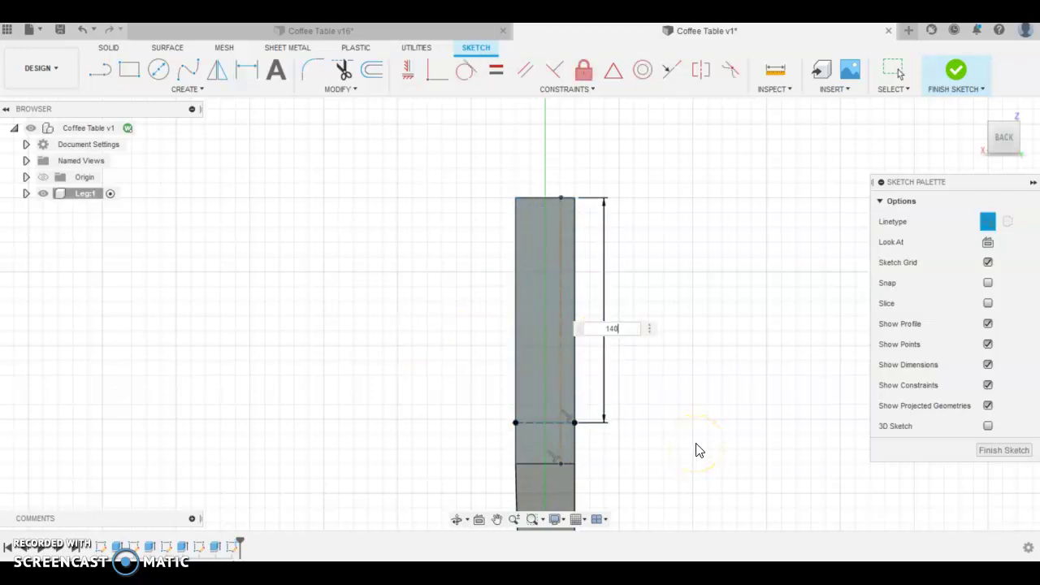
key("Return")
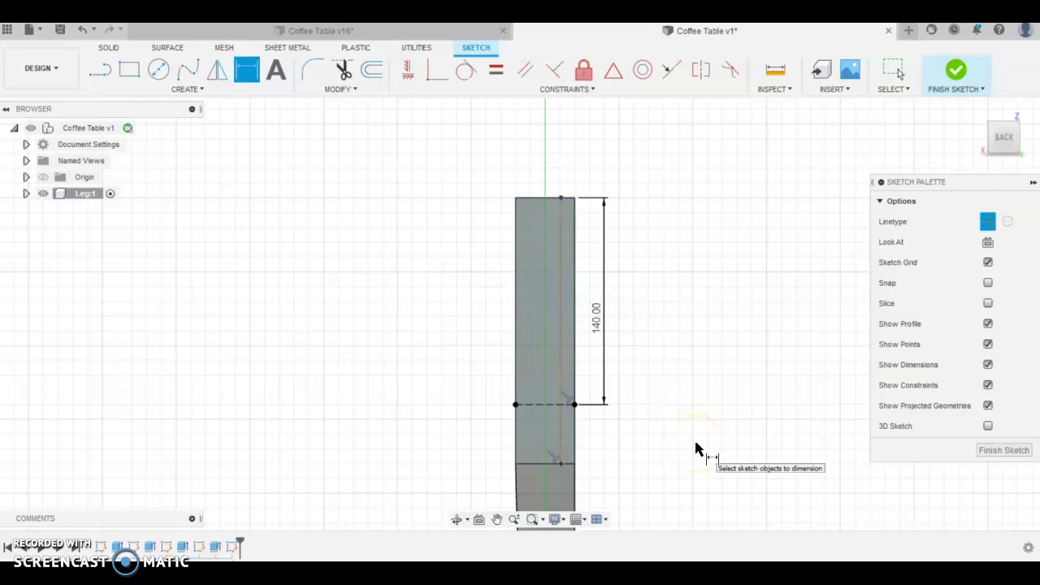
Dimension the vertical construction line 12.5 mm from the leg's right edge
left_click(566, 313)
left_click(569, 205)
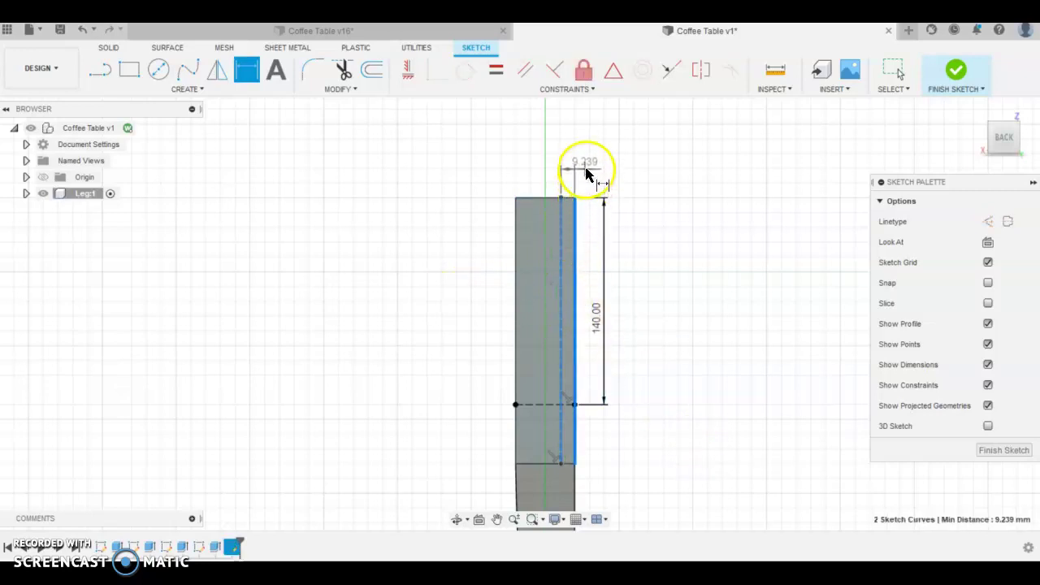
left_click(588, 171)
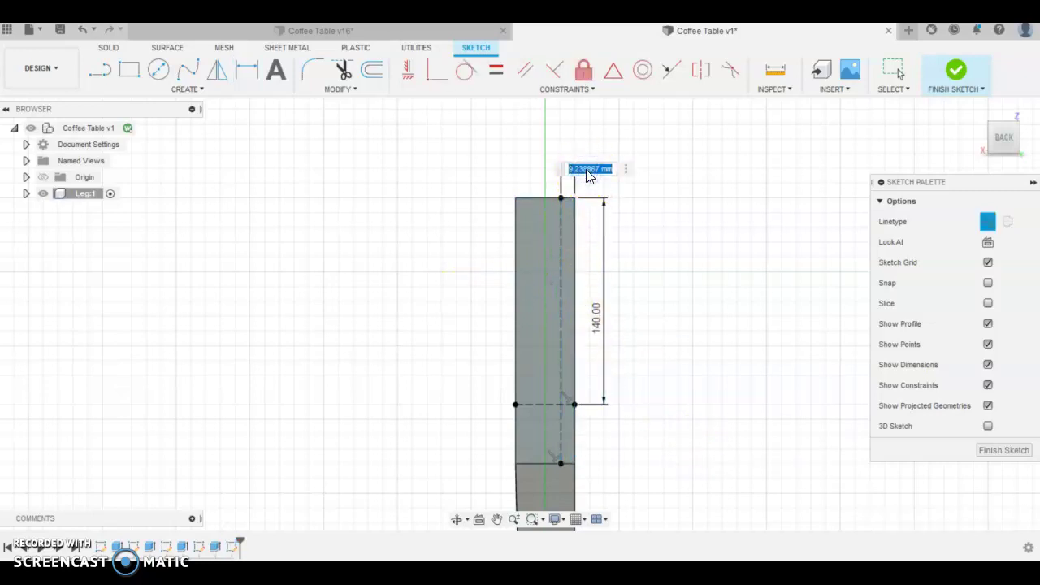
type("12.5")
key("Return")
scroll(577, 214, "up", 2)
left_click(575, 214)
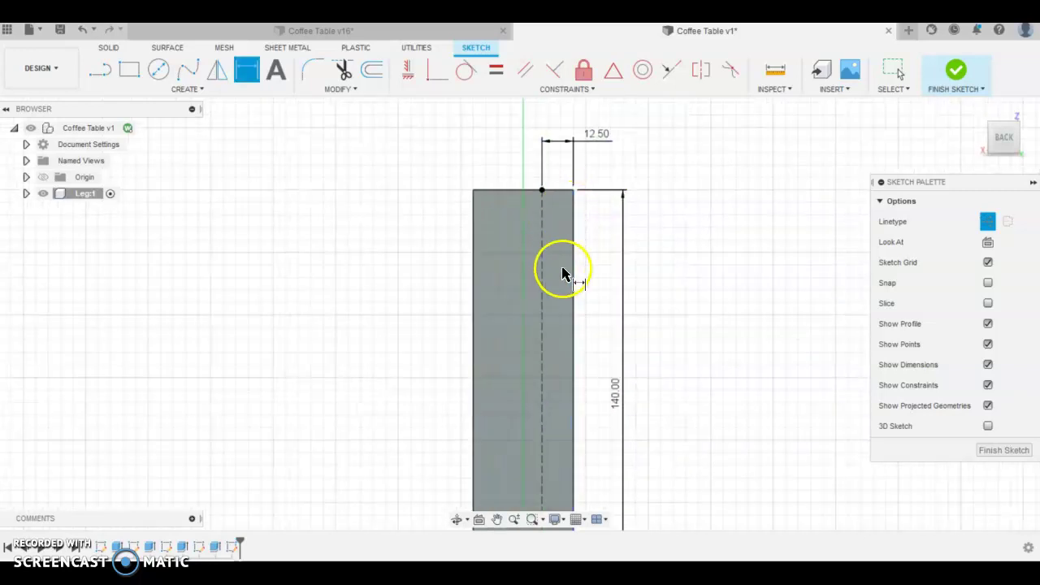
scroll(560, 265, "down", 2)
scroll(561, 276, "up", 1)
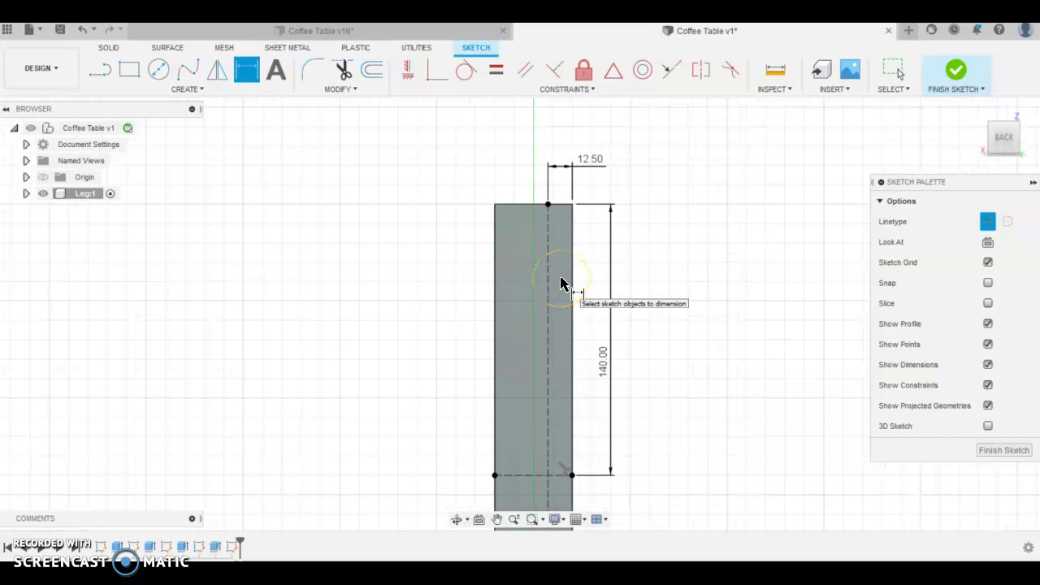
Place the first two circles on the centre line, at 15 mm and 10 mm diameter
left_click(158, 71)
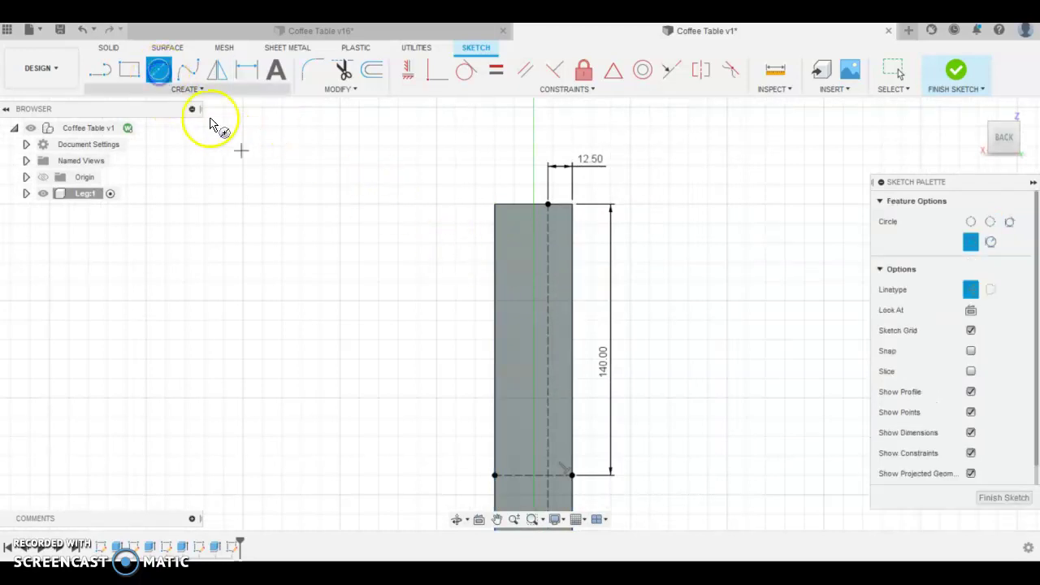
left_click(970, 289)
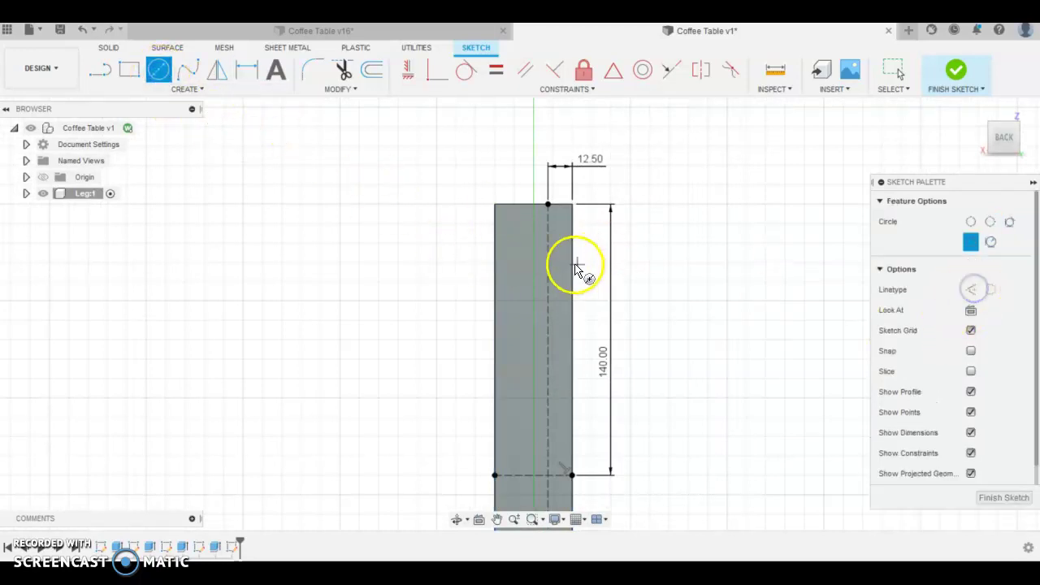
left_click(545, 224)
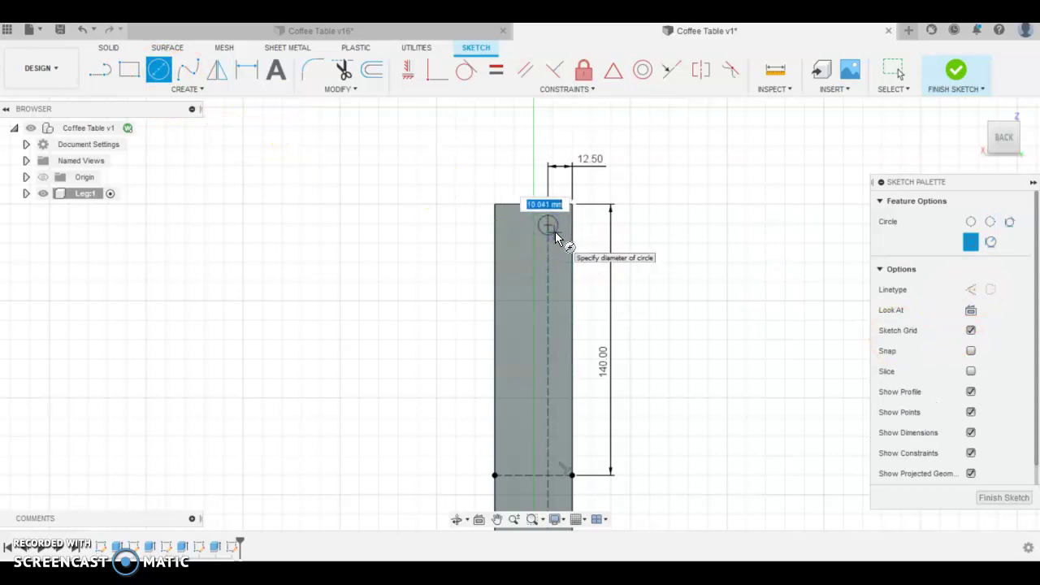
type("15")
key("Return")
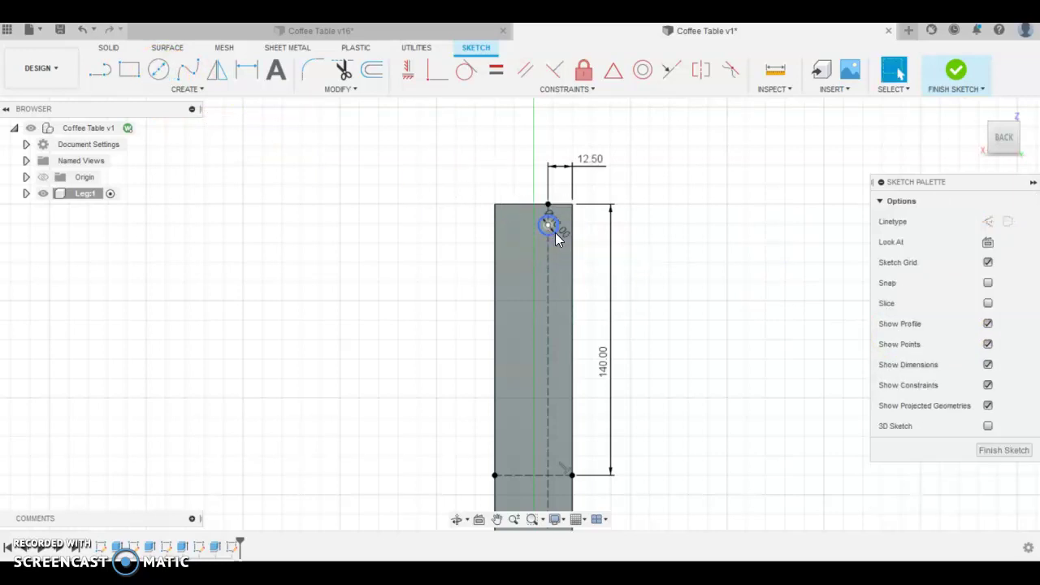
left_click(167, 76)
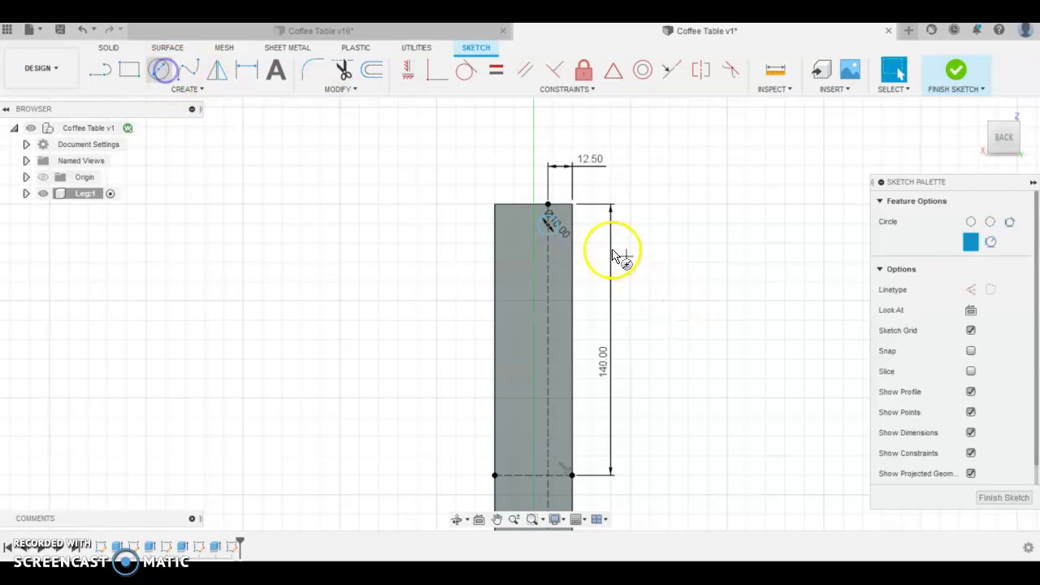
left_click(548, 261)
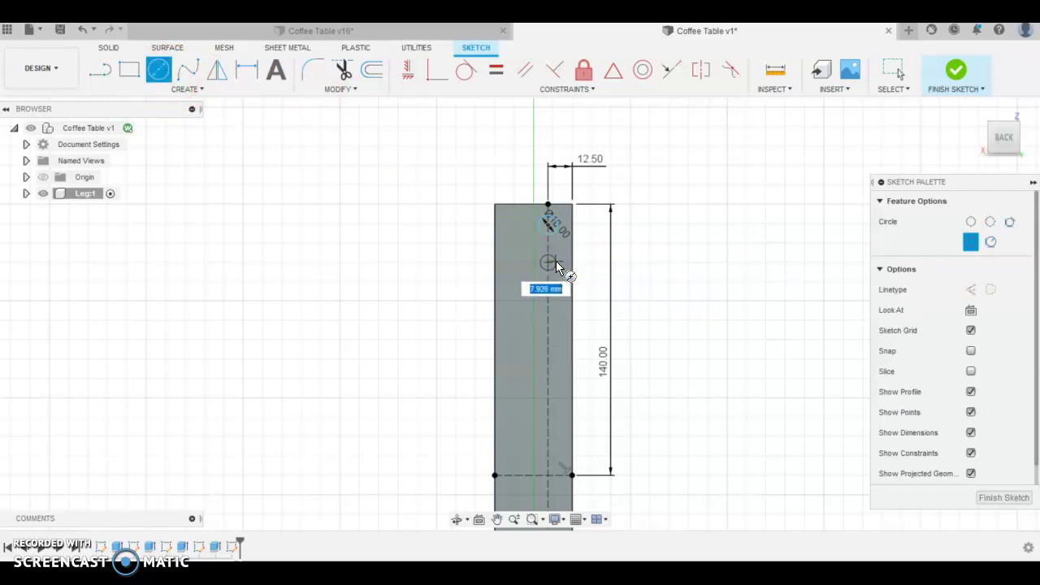
type("10")
key("Return")
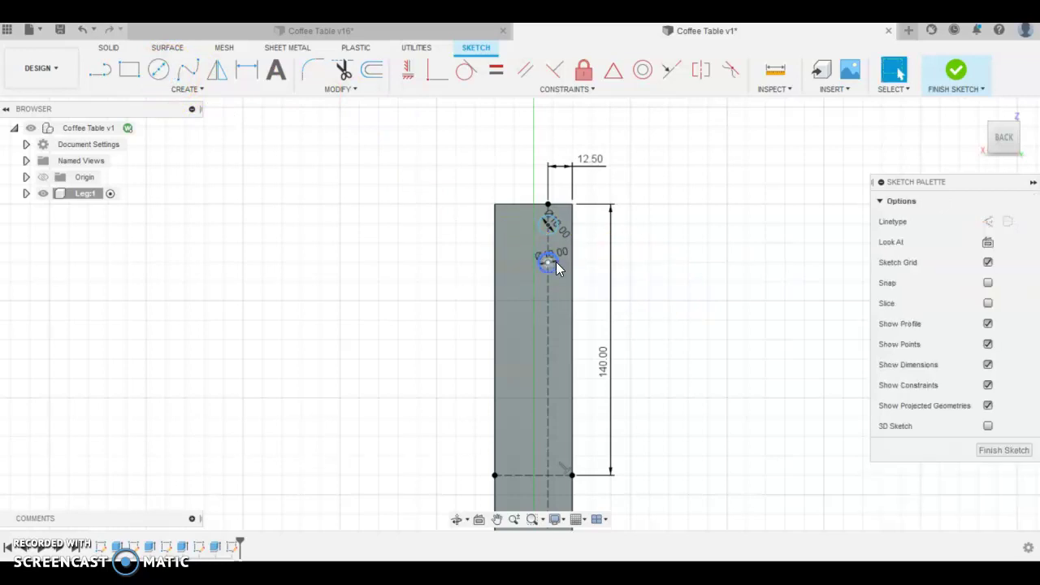
Add the third and fourth 10 mm circles along the centre line
left_click(169, 84)
left_click(553, 303)
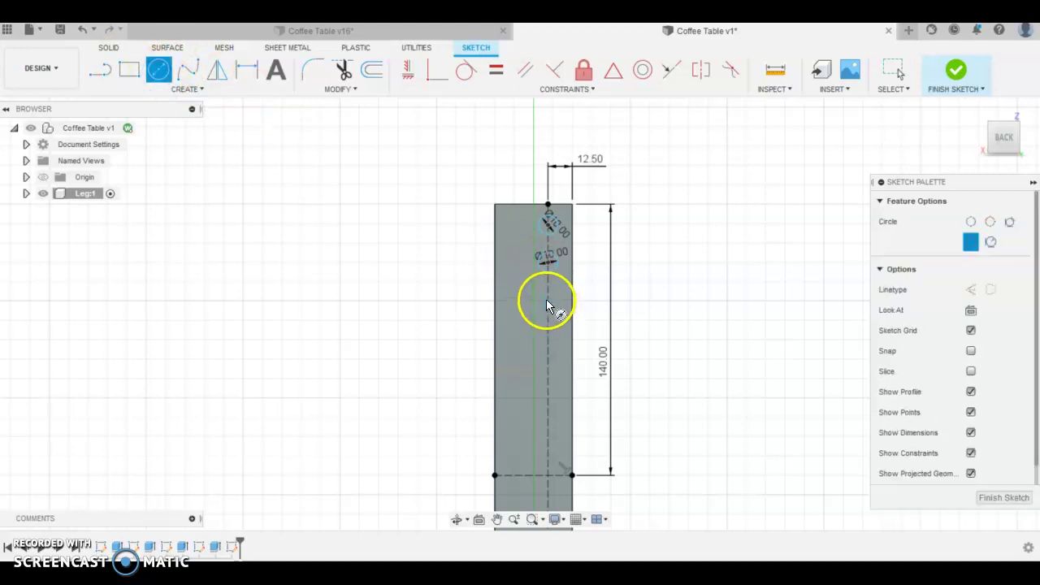
type("10")
key("Return")
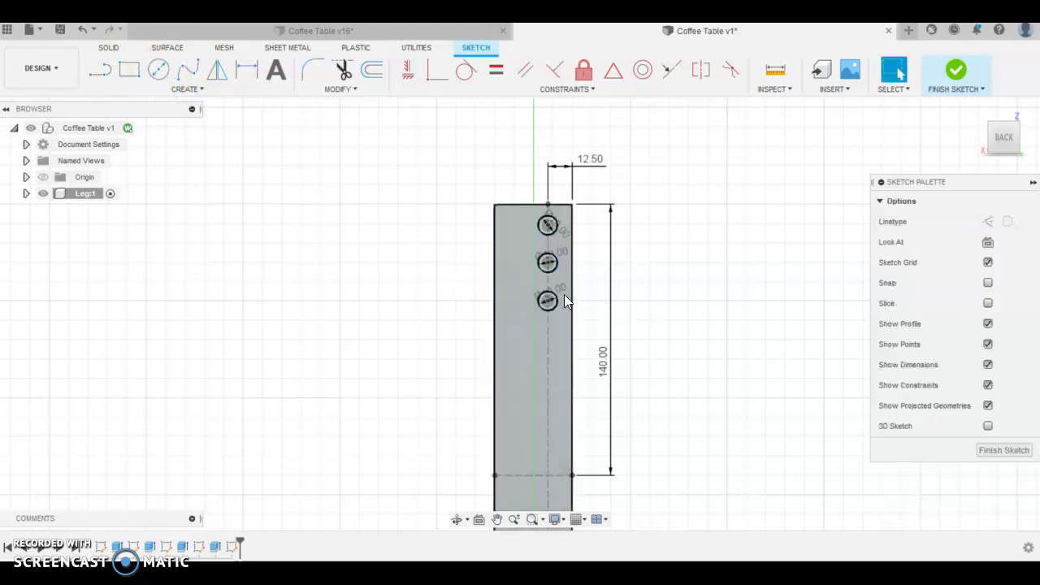
left_click(158, 69)
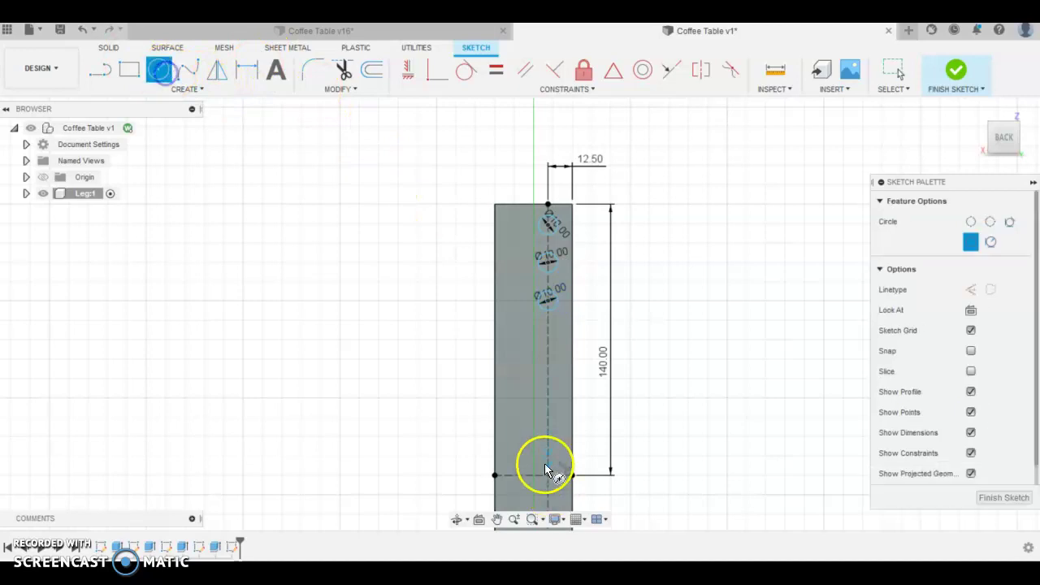
left_click(548, 441)
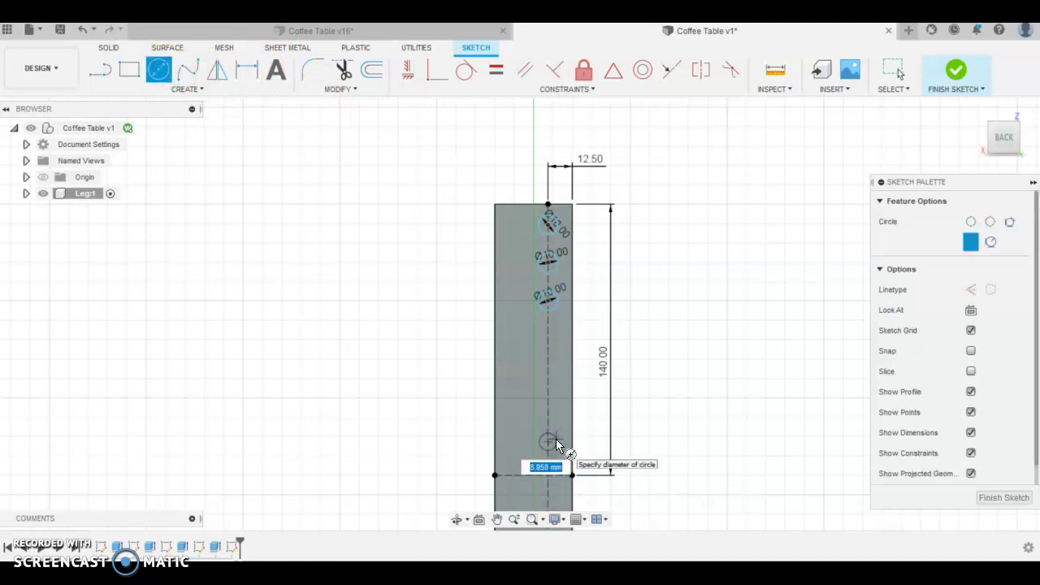
type("10")
key("Return")
Add the last two 10 mm circles on the centre line, then select the leg's right edge
left_click(171, 71)
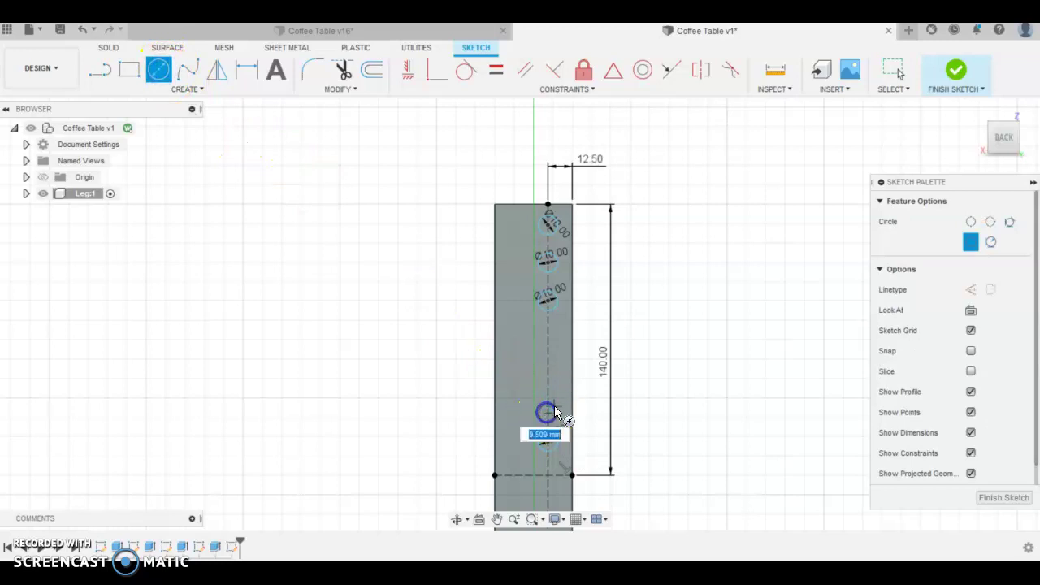
type("10")
key("Return")
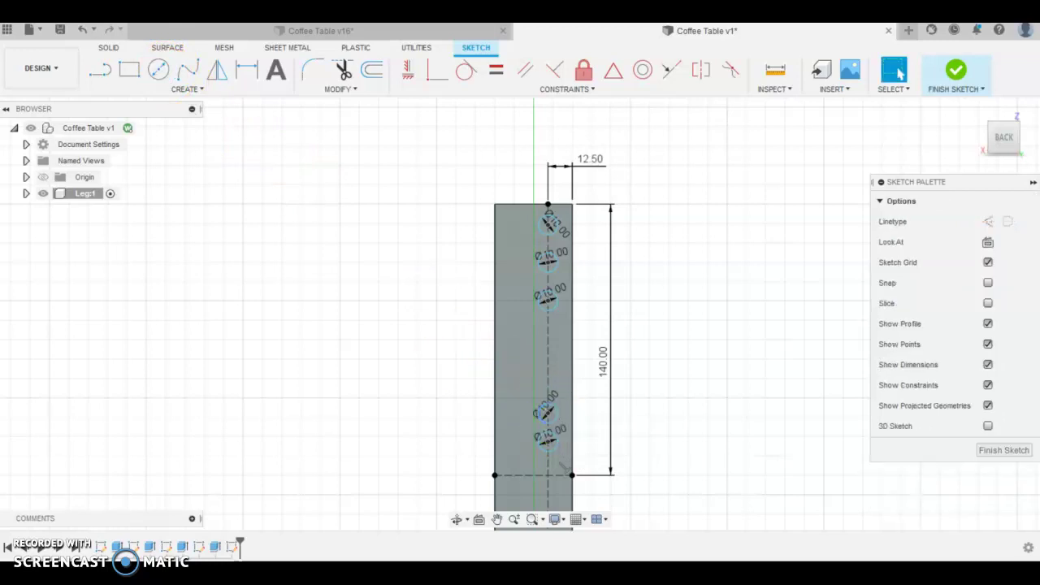
left_click(159, 71)
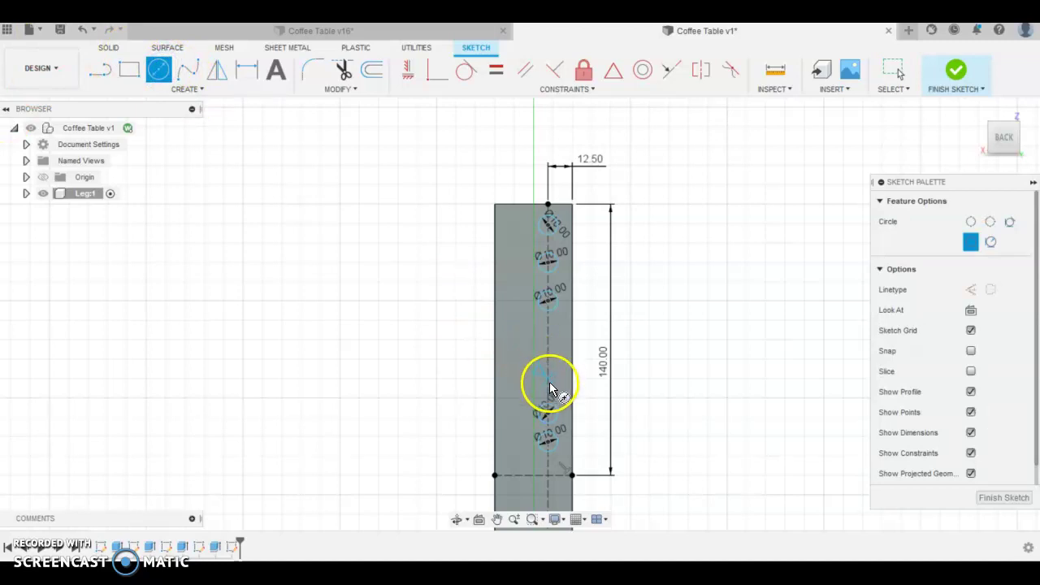
scroll(550, 385, "up", 4)
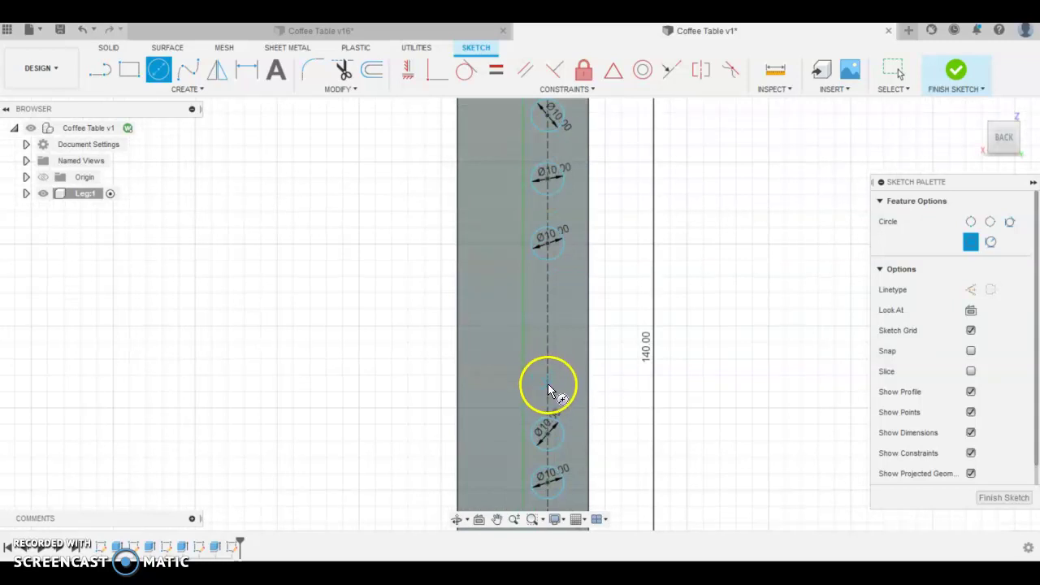
left_click(548, 385)
type("10")
key("Return")
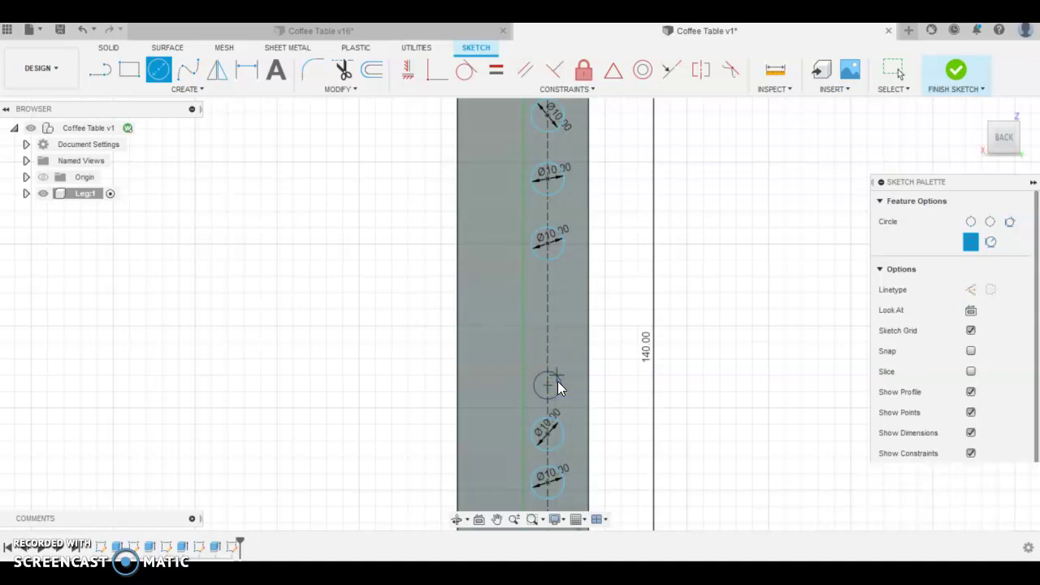
key("Escape")
scroll(558, 389, "down", 3)
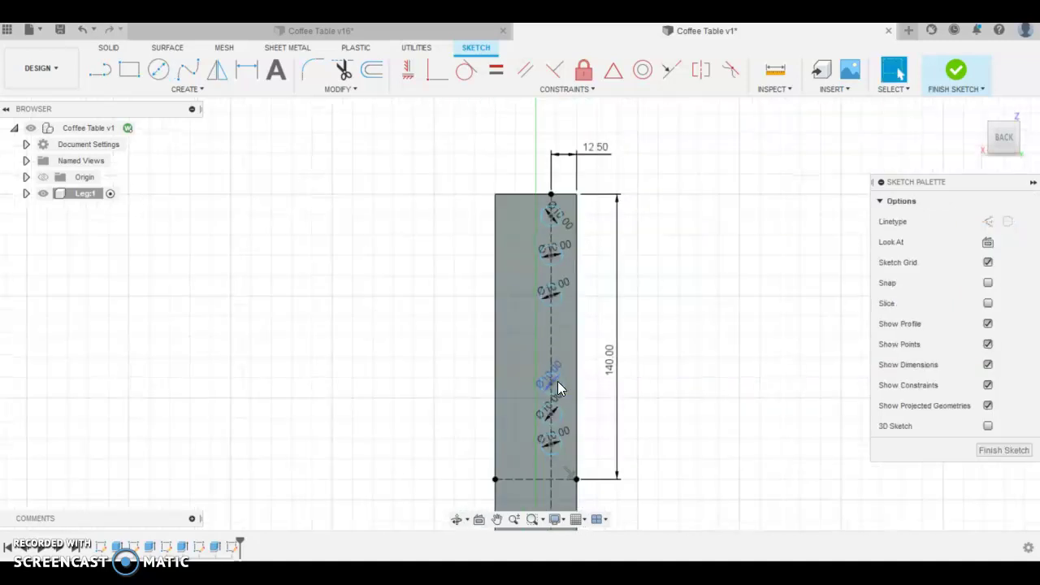
left_click(570, 466)
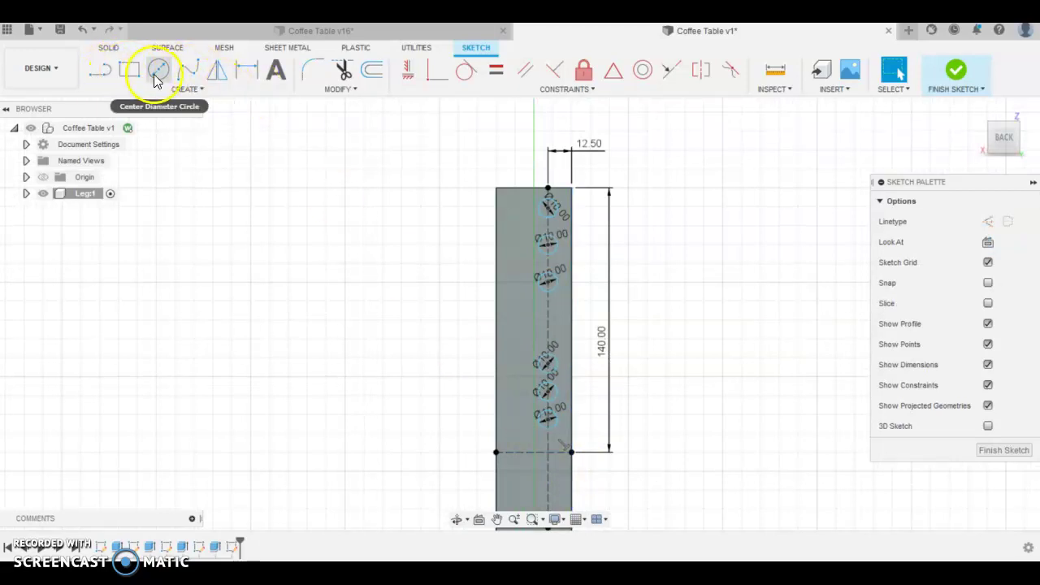
Dimension the end holes 12 mm from the bottom line and the top edge
left_click(247, 73)
scroll(504, 459, "up", 1)
scroll(542, 496, "up", 1)
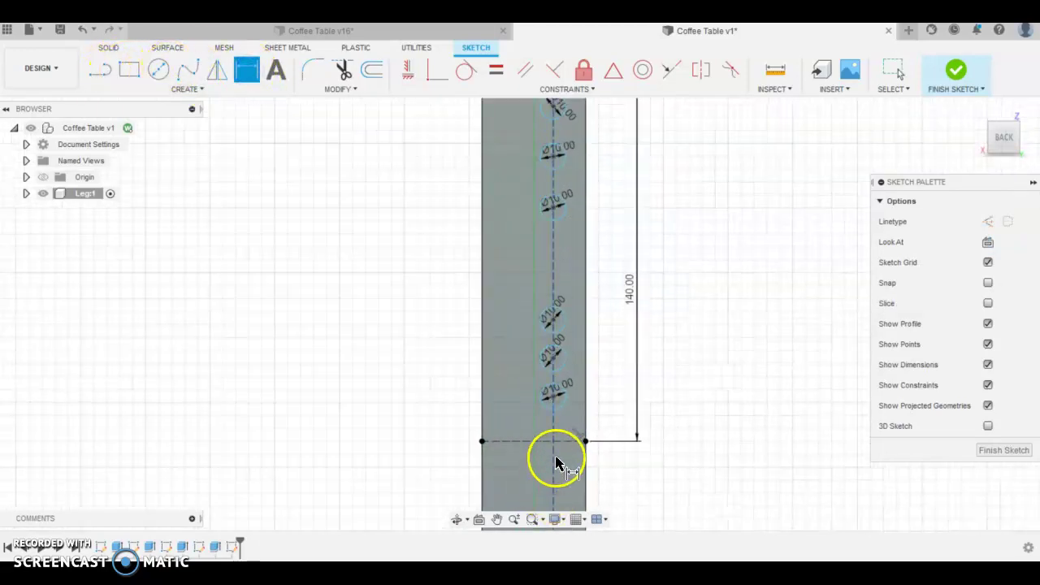
left_click(564, 441)
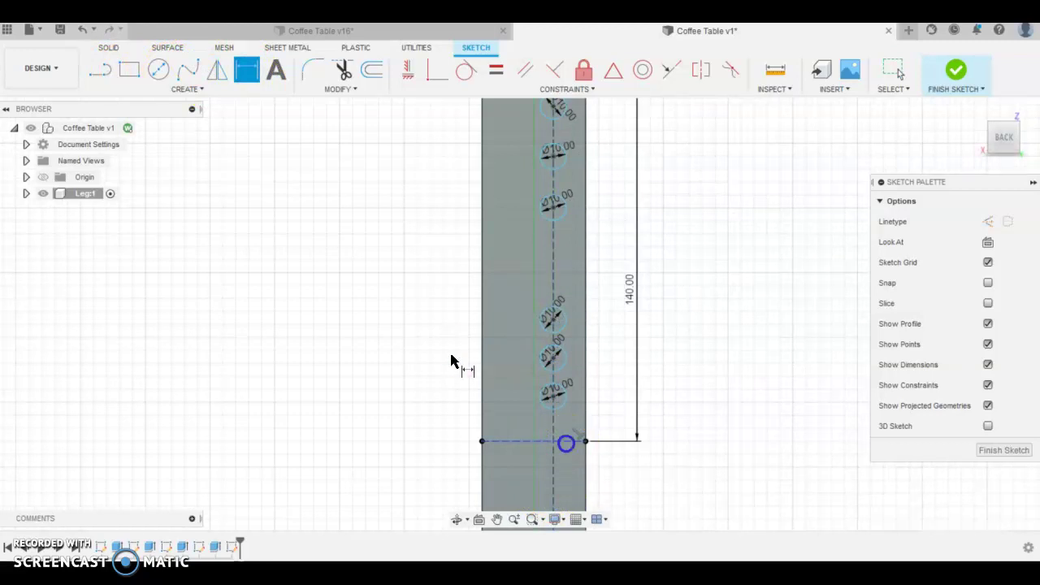
left_click(553, 398)
left_click(623, 424)
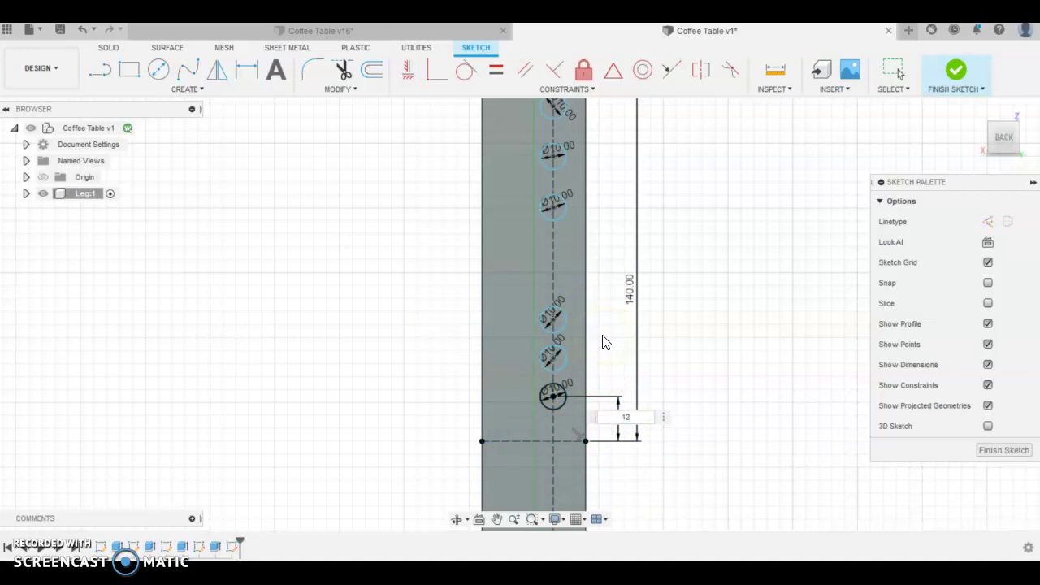
key("Return")
scroll(602, 340, "down", 1)
left_click(558, 128)
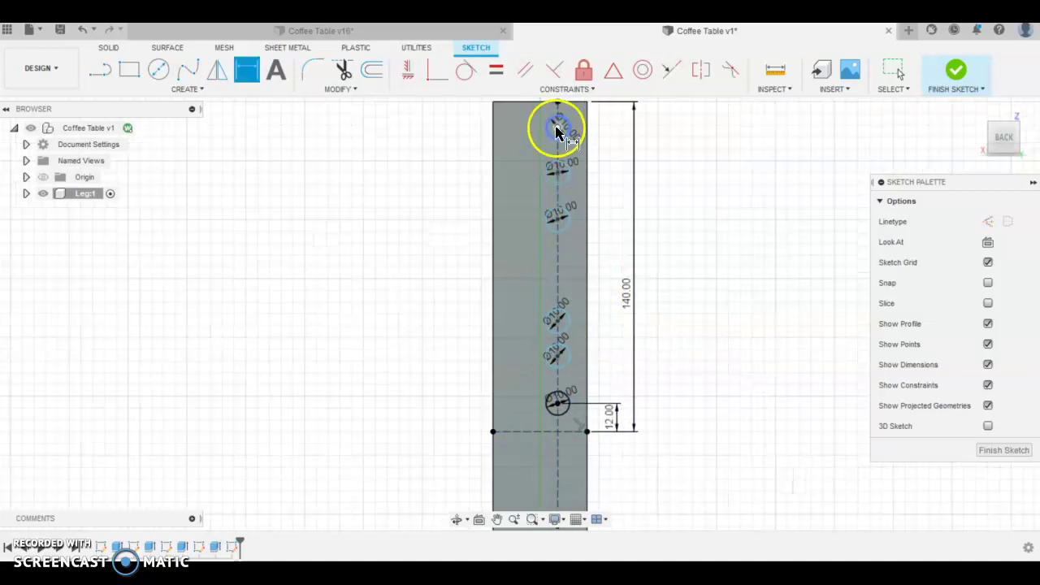
left_click(552, 103)
left_click(615, 121)
type("12")
key("Return")
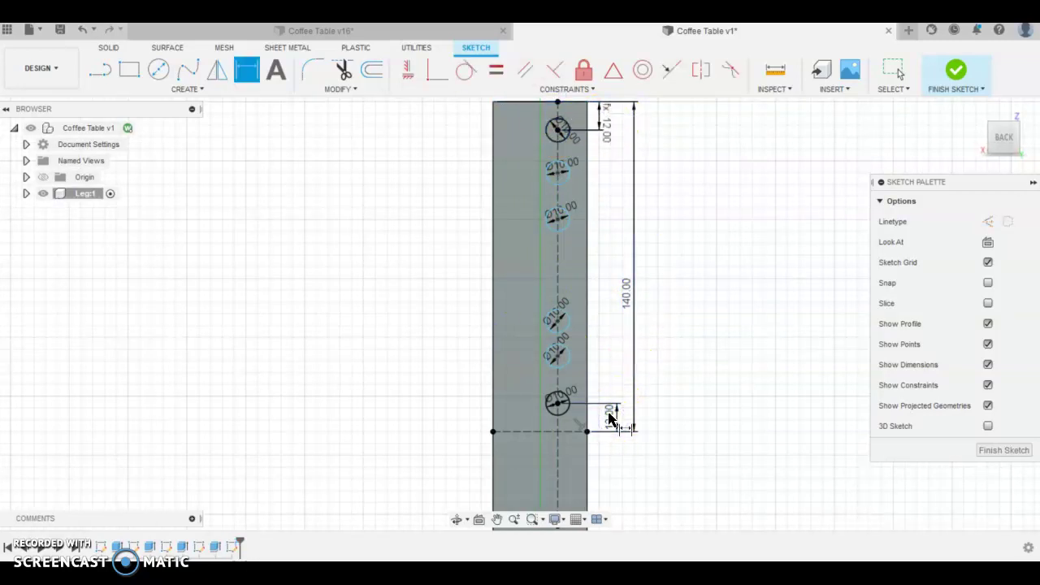
Space the upper group's three holes 22 mm apart
left_click(557, 168)
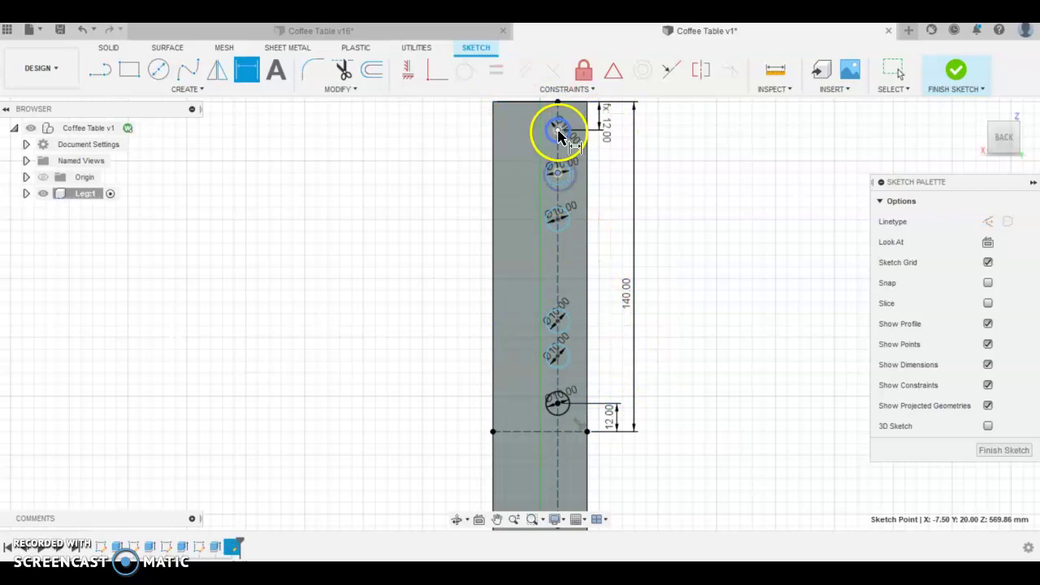
left_click(558, 130)
left_click(600, 157)
type("22")
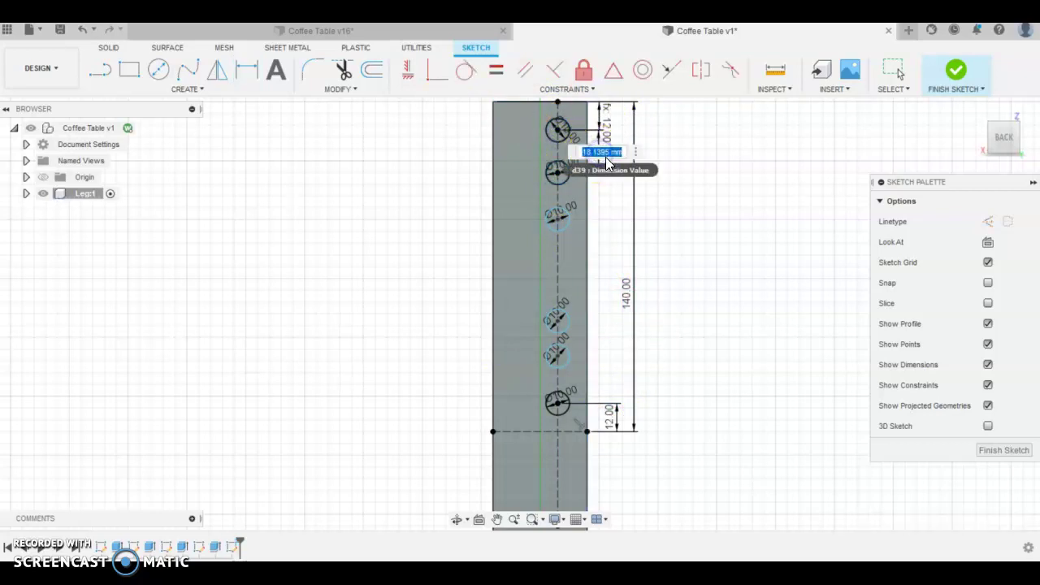
key("Return")
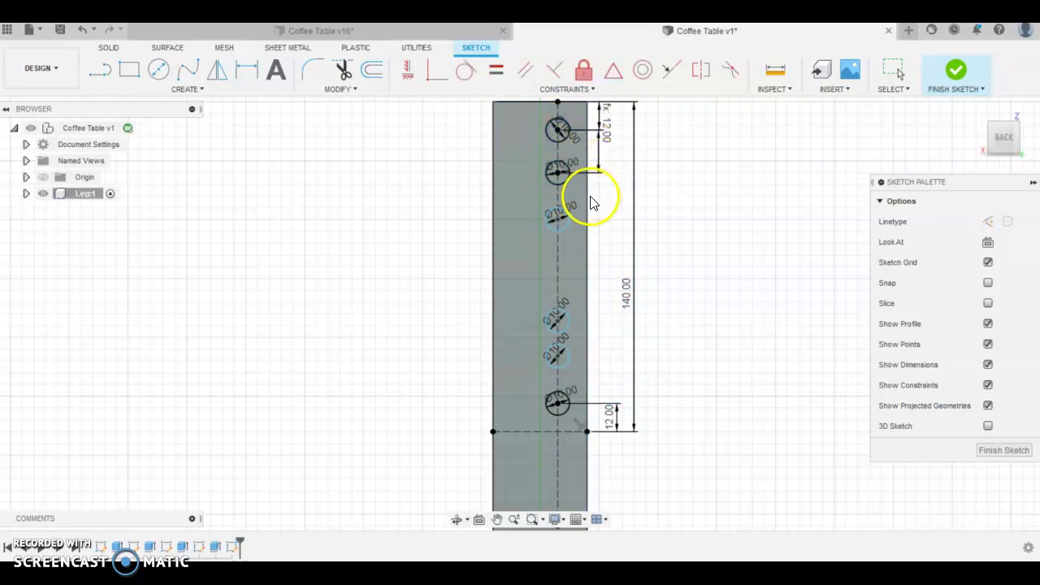
key("d")
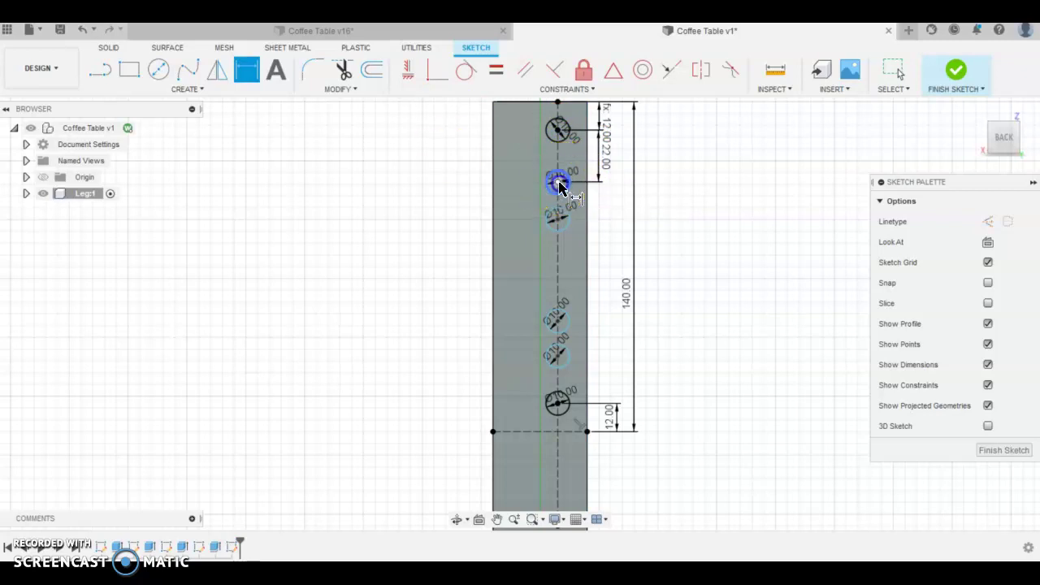
left_click(557, 216)
left_click(598, 206)
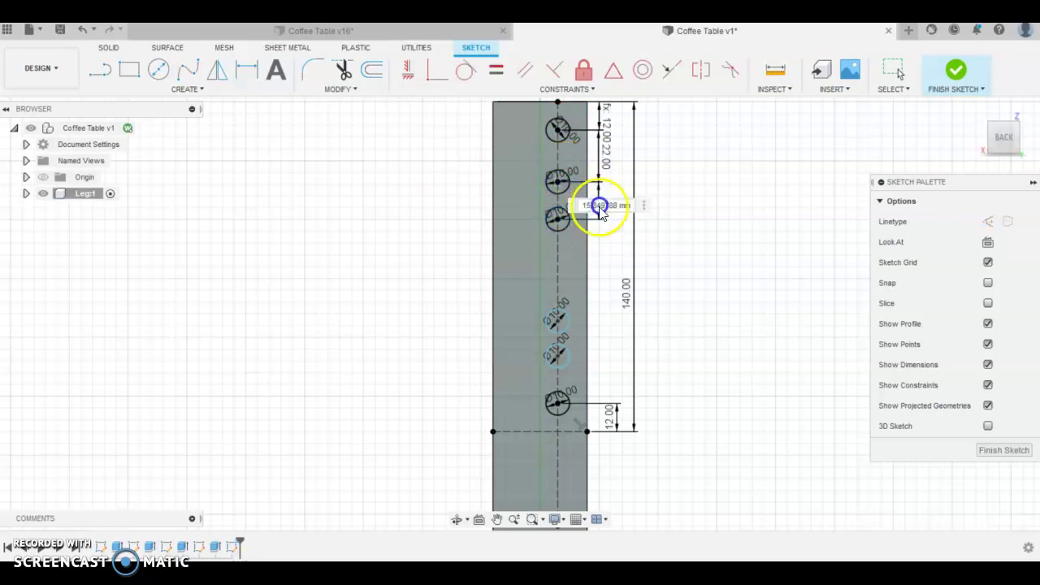
type("1")
key("Return")
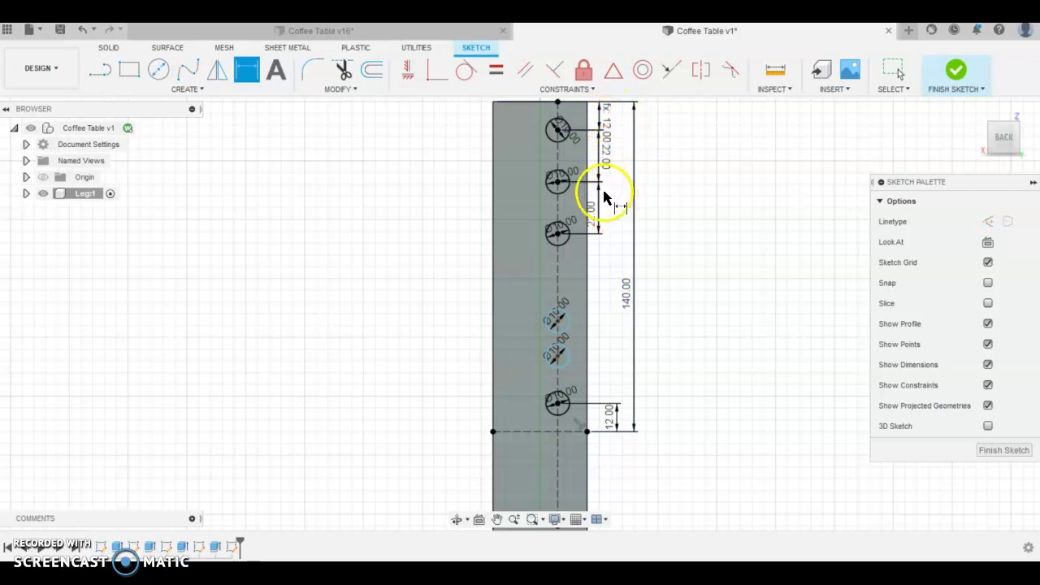
key("Escape")
Move the 22.00, 140.00 and 12.00 dimension labels clear of the geometry
left_click_drag(594, 225, 612, 215)
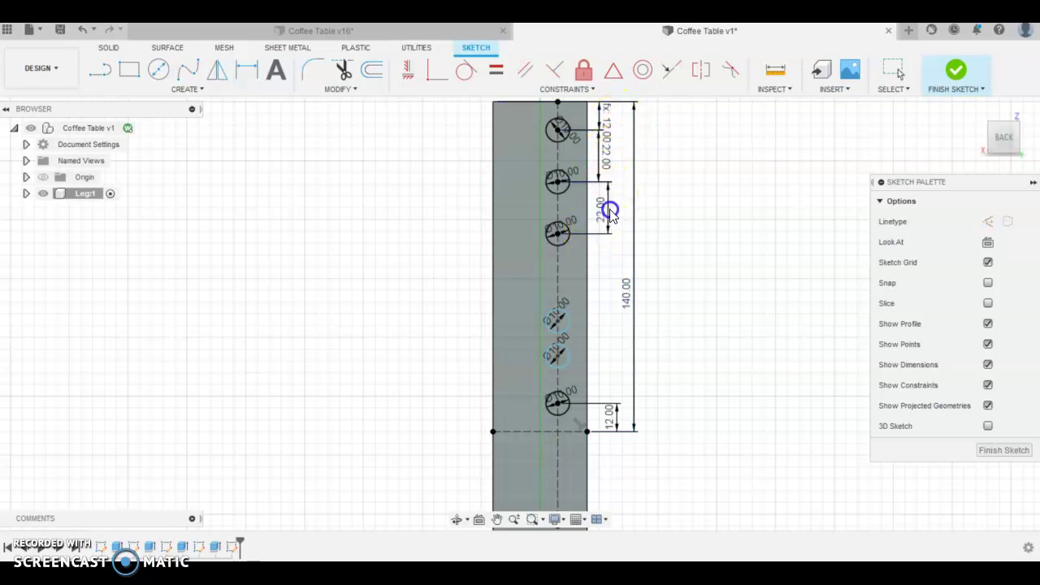
left_click_drag(615, 151, 614, 162)
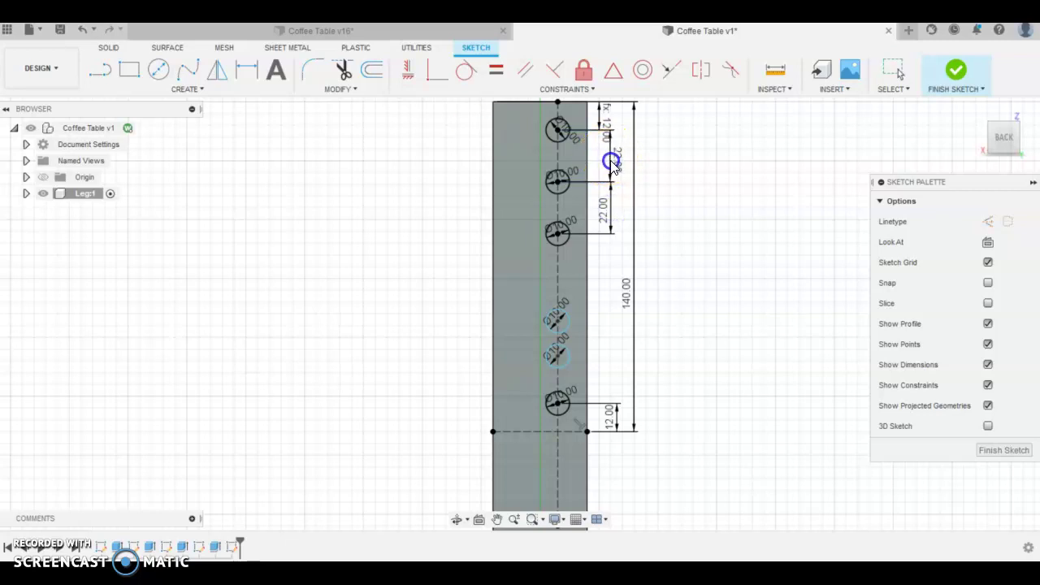
left_click(610, 203)
left_click_drag(626, 305, 638, 301)
left_click_drag(608, 135, 625, 120)
scroll(626, 120, "down", 2)
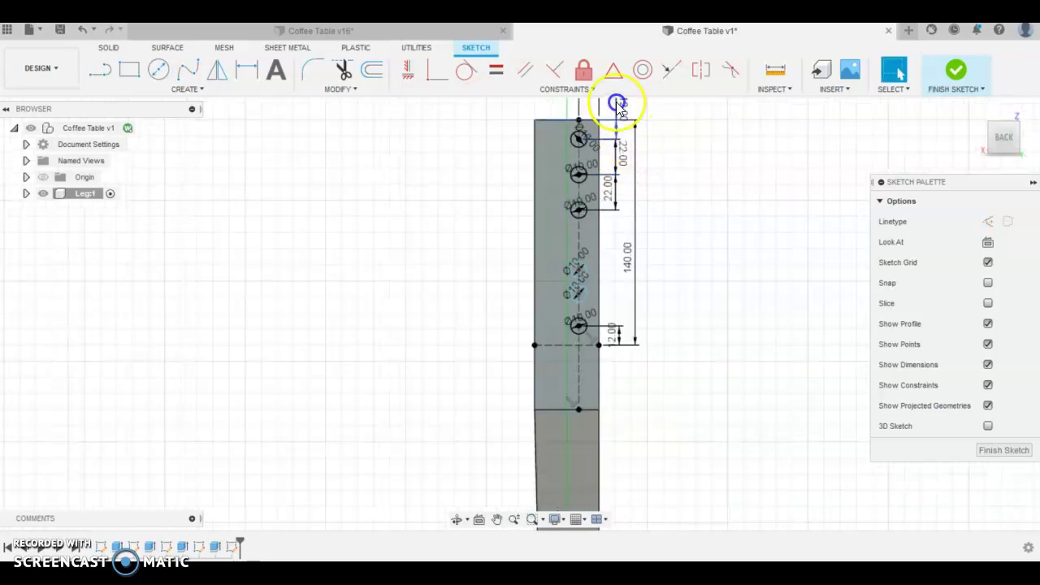
Space the lower group's three holes 22 mm apart
key("d")
left_click(577, 325)
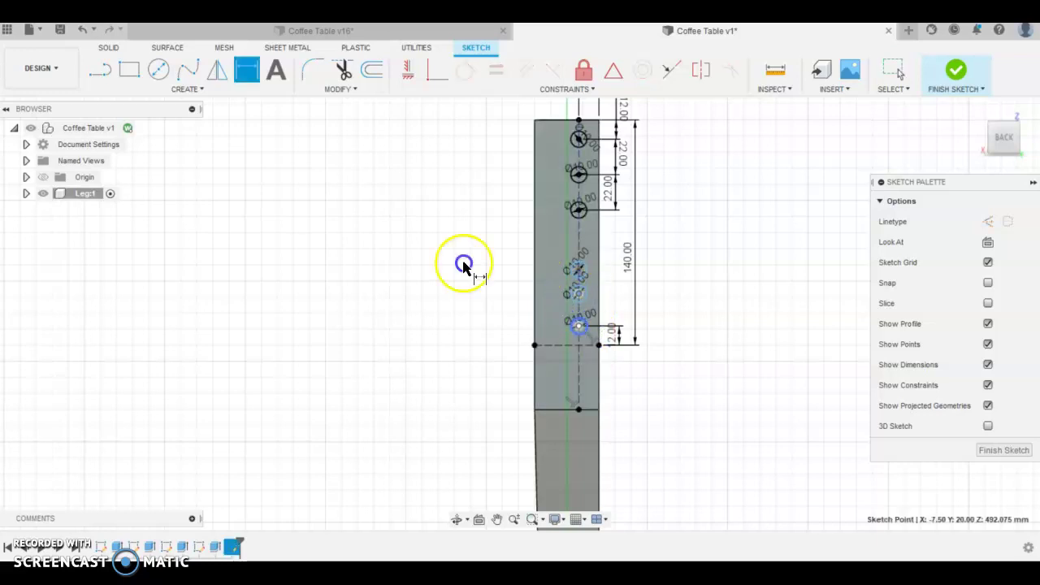
left_click(618, 307)
type("22")
key("Return")
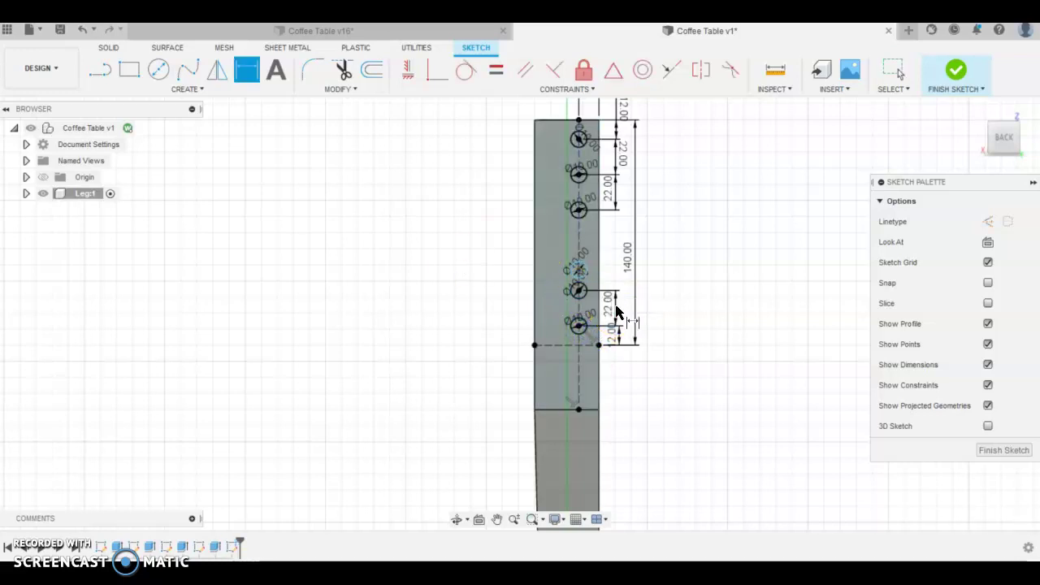
left_click(578, 271)
left_click(579, 290)
left_click(611, 274)
type("22")
key("Return")
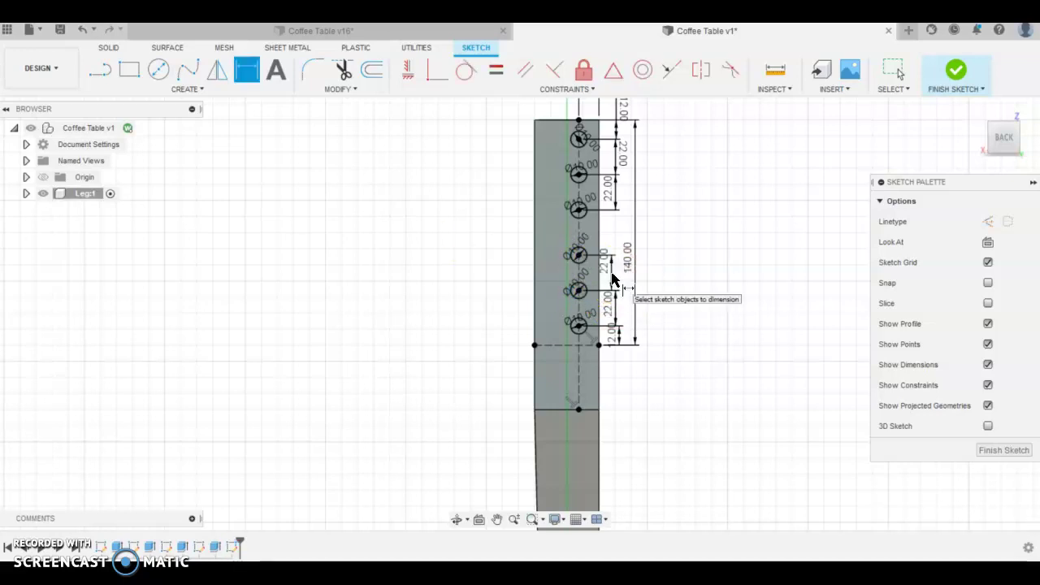
scroll(608, 191, "down", 1)
scroll(679, 300, "up", 3)
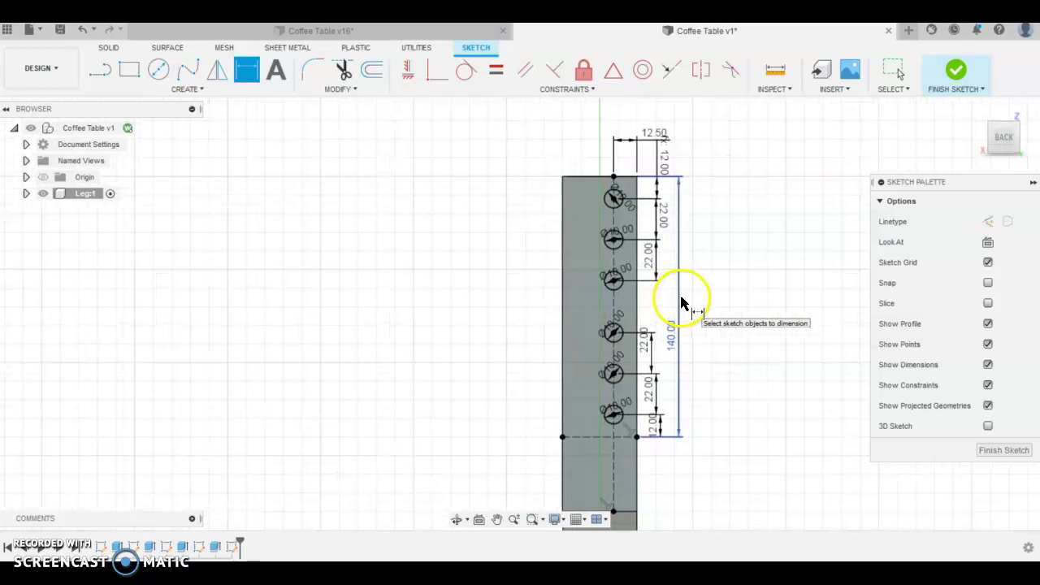
Finish the sketch and extrude all six circle profiles 20 mm into the leg as a cut
left_click(959, 82)
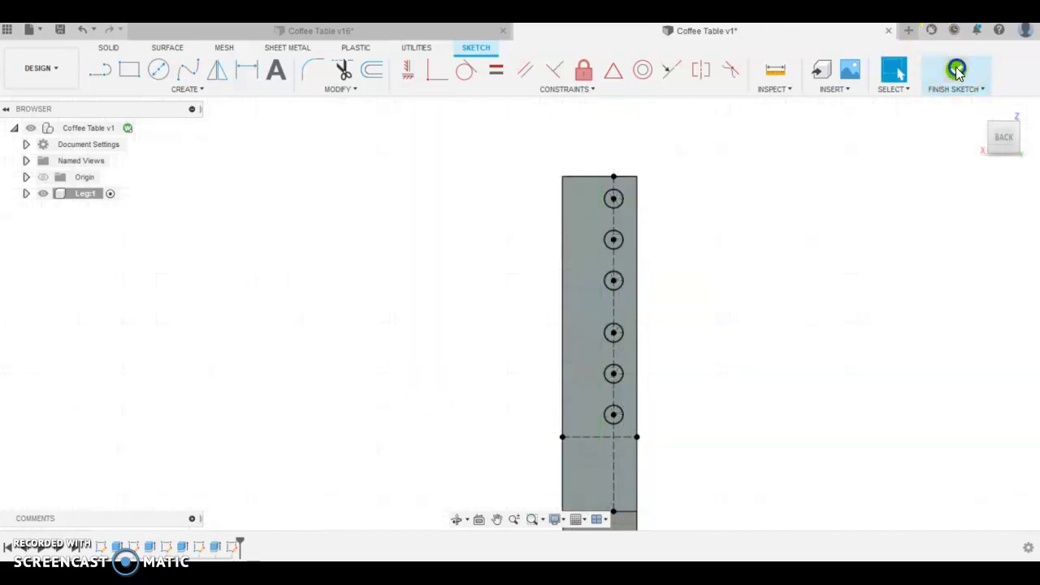
left_click(244, 72)
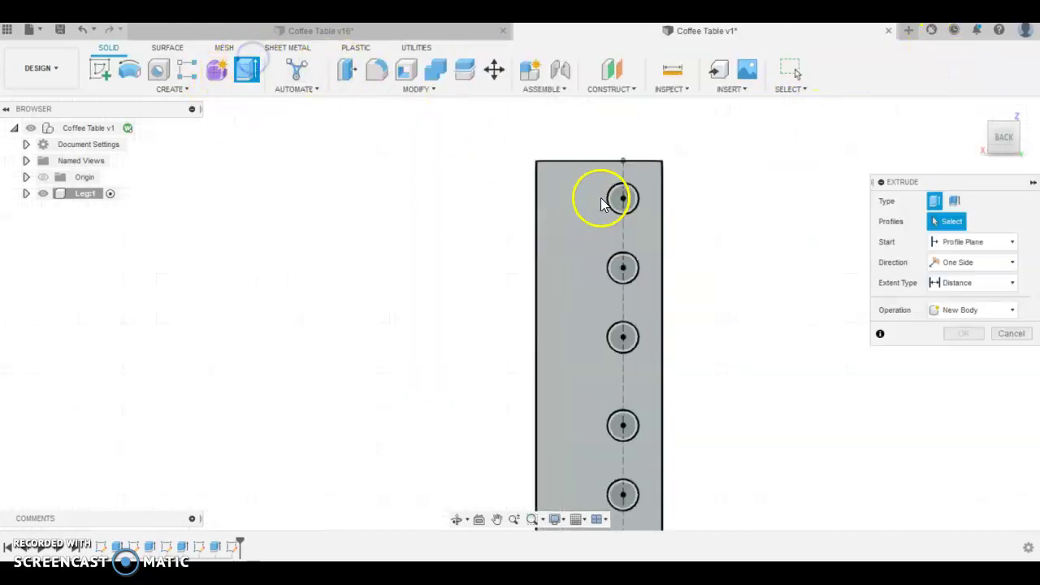
left_click(622, 202)
left_click(624, 281)
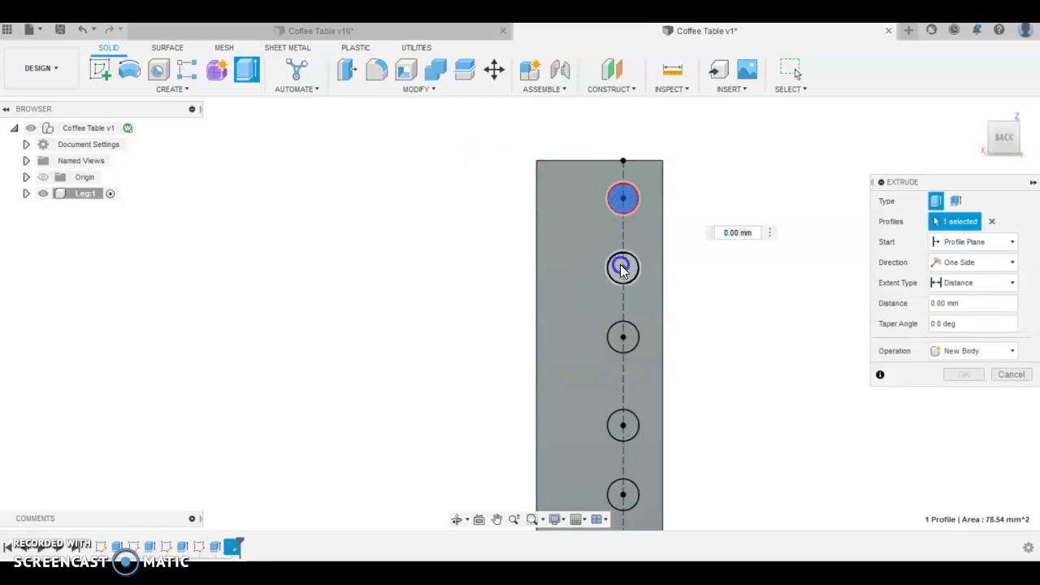
left_click(622, 334)
left_click(617, 423)
scroll(650, 344, "down", 2)
left_click(631, 433)
left_click(631, 470)
middle_click_drag(659, 451, 598, 480, "shift")
left_click_drag(590, 473, 618, 471)
key("Return")
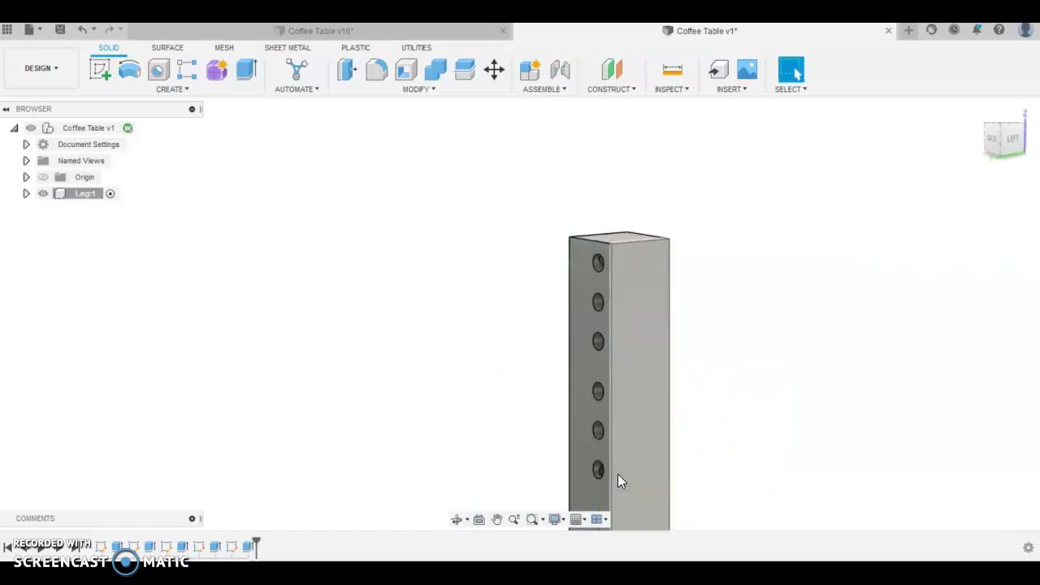
middle_click_drag(618, 480, 673, 383, "shift")
scroll(604, 290, "up", 2)
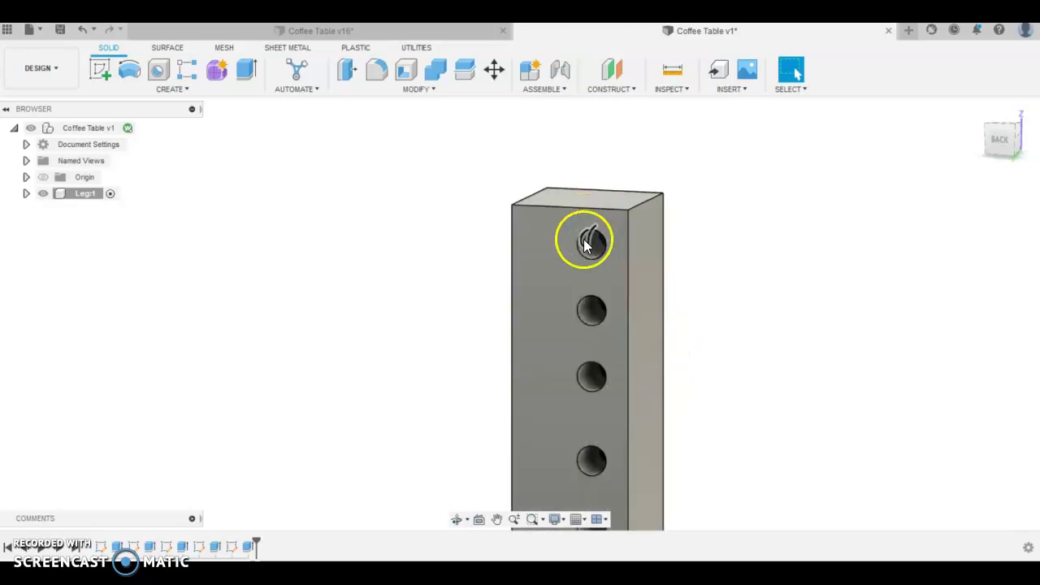
middle_click_drag(573, 235, 631, 234, "shift")
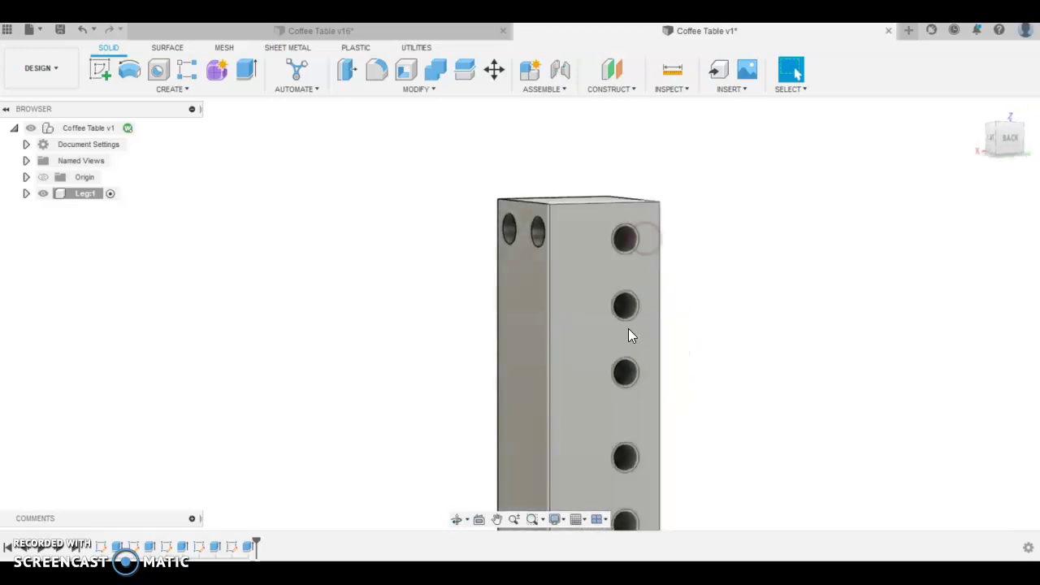
scroll(431, 316, "down", 8)
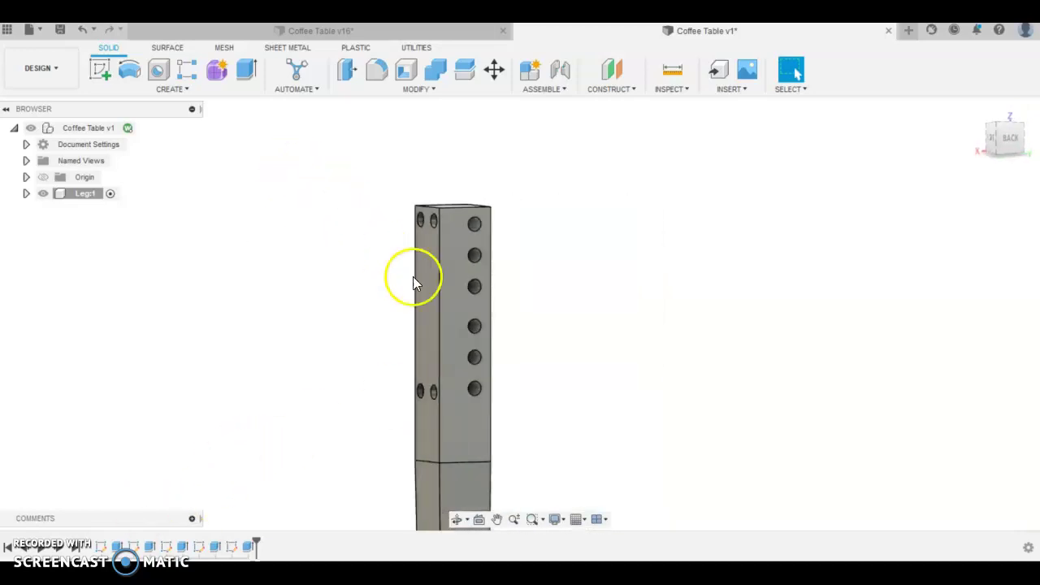
middle_click_drag(641, 341, 643, 249, "shift")
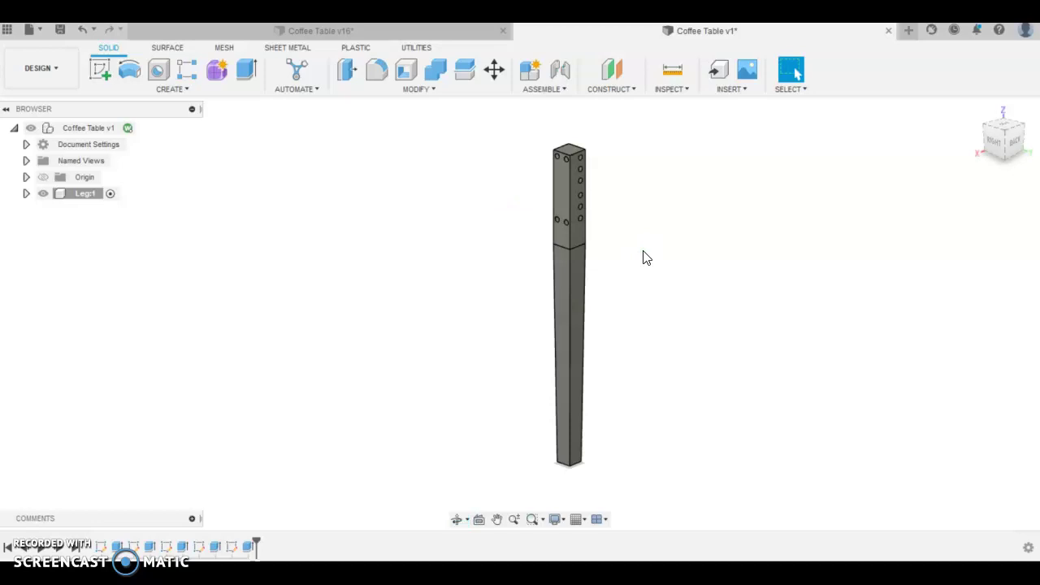